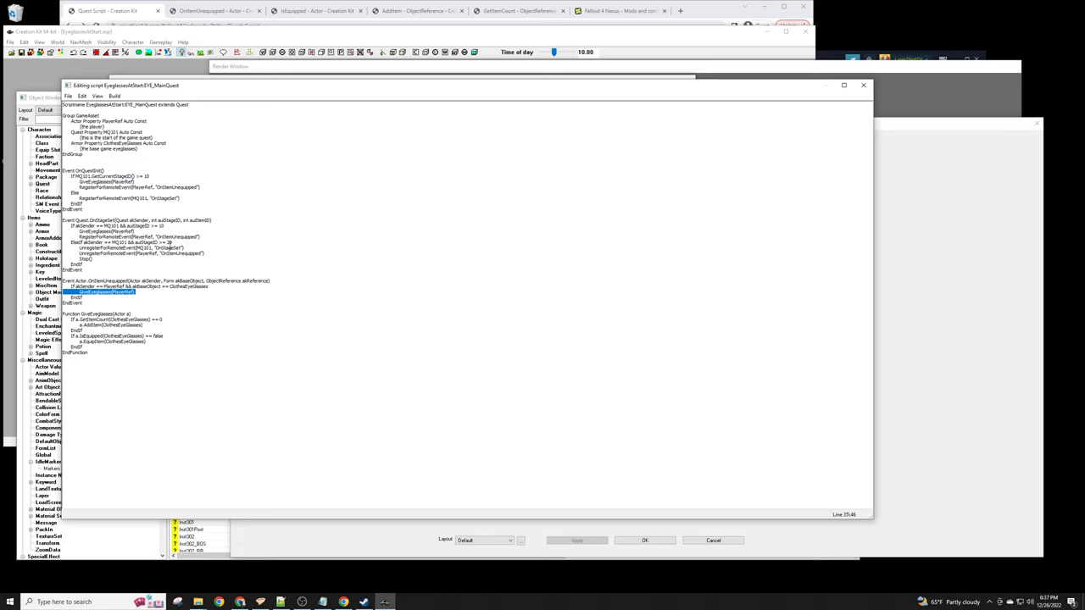
Save and compile the EYE_MainQuest script, close it and accept the EyeglassesAtStart quest.
double_click(170, 243)
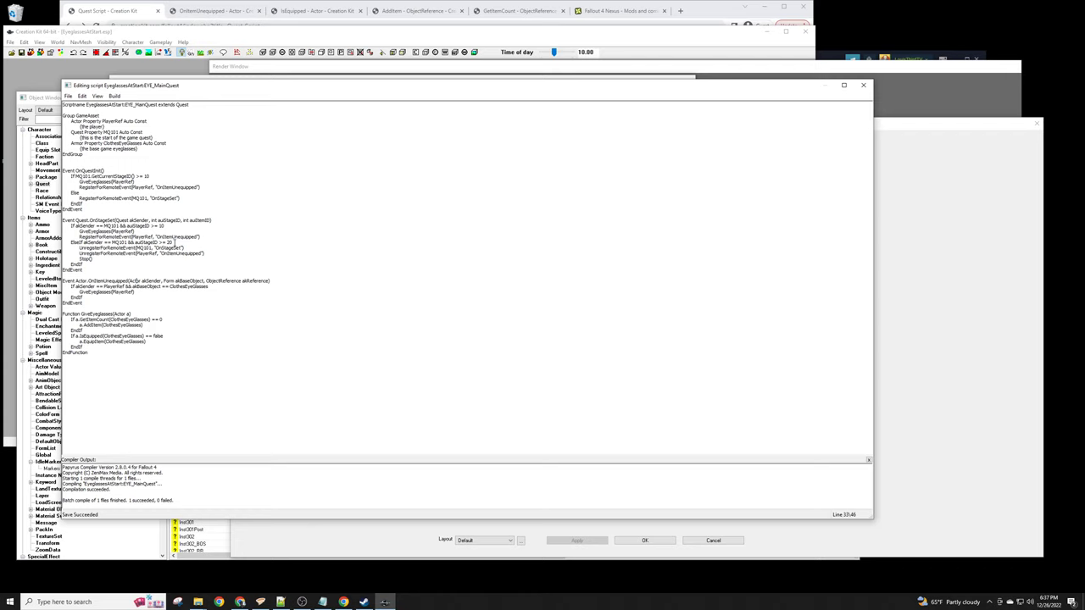
left_click(862, 86)
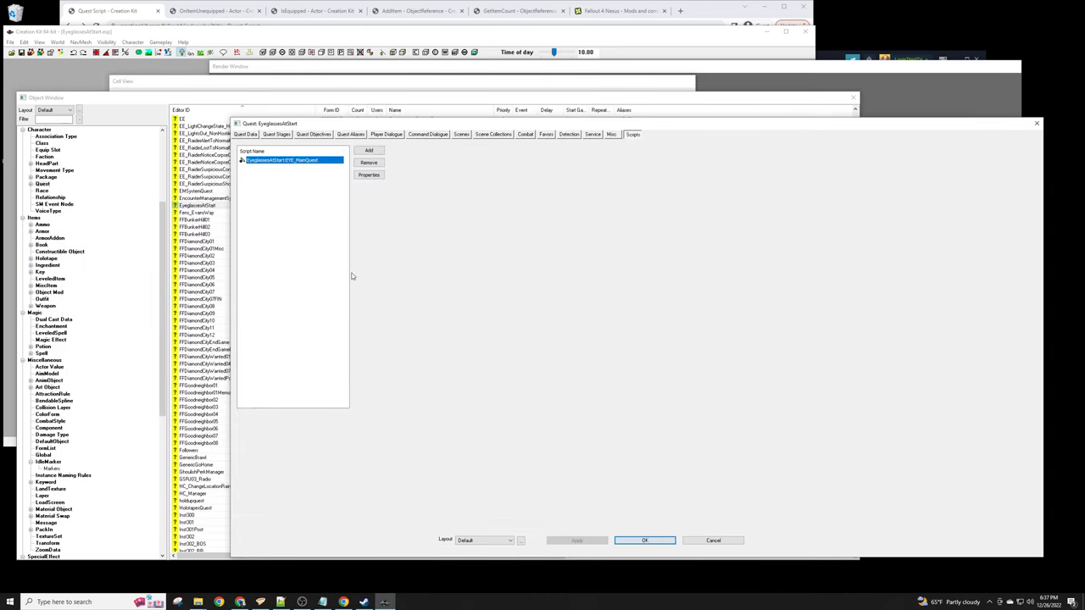
left_click(662, 544)
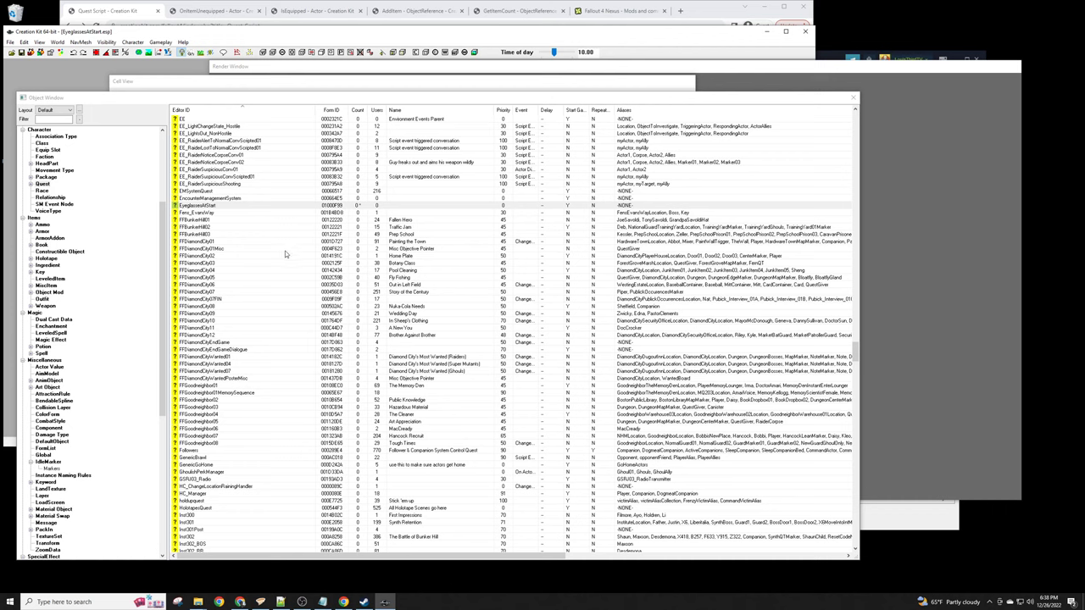
Find the MQ101 quest in the quest list and open its quest stages.
left_click(230, 278)
type("mq")
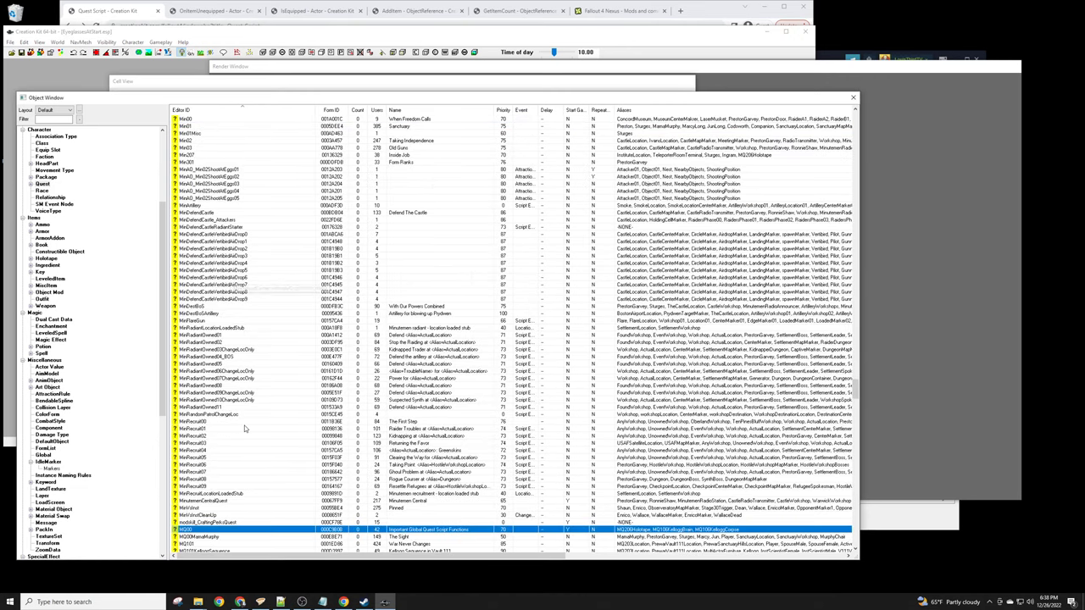
scroll(245, 426, "down", 2)
left_click(199, 501)
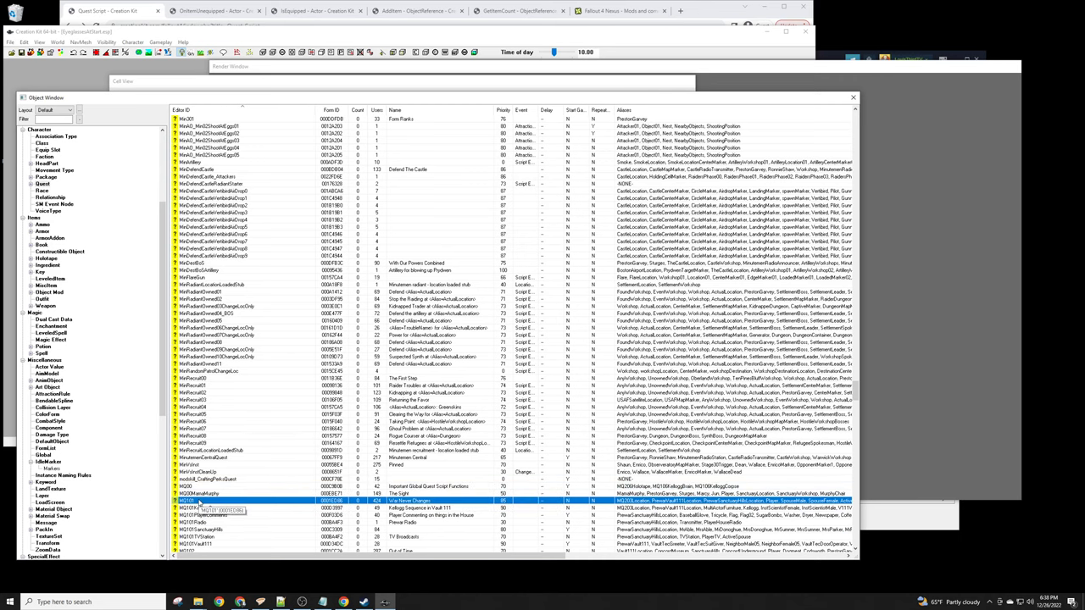
double_click(264, 505)
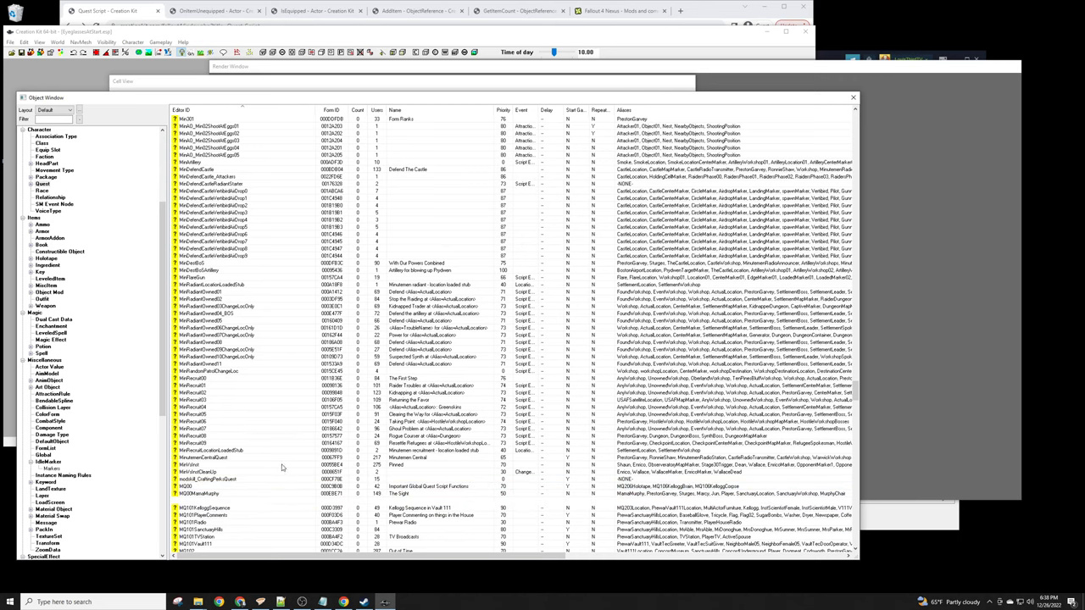
left_click(277, 135)
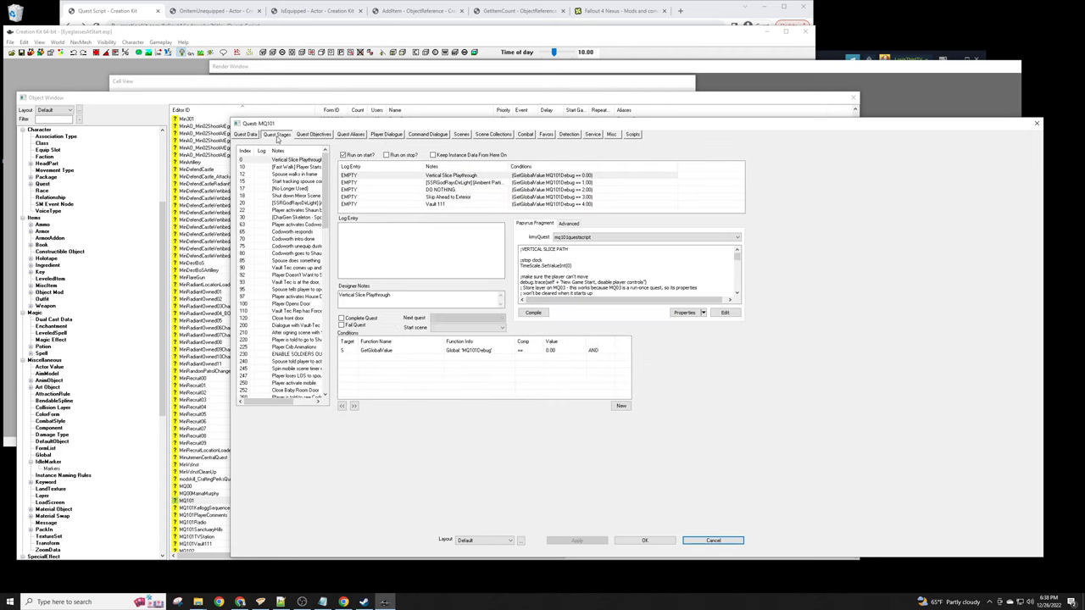
Examine the notes and script fragments of MQ101 stages 10, 12, 15 and 18, and close the quest without saving.
left_click(298, 167)
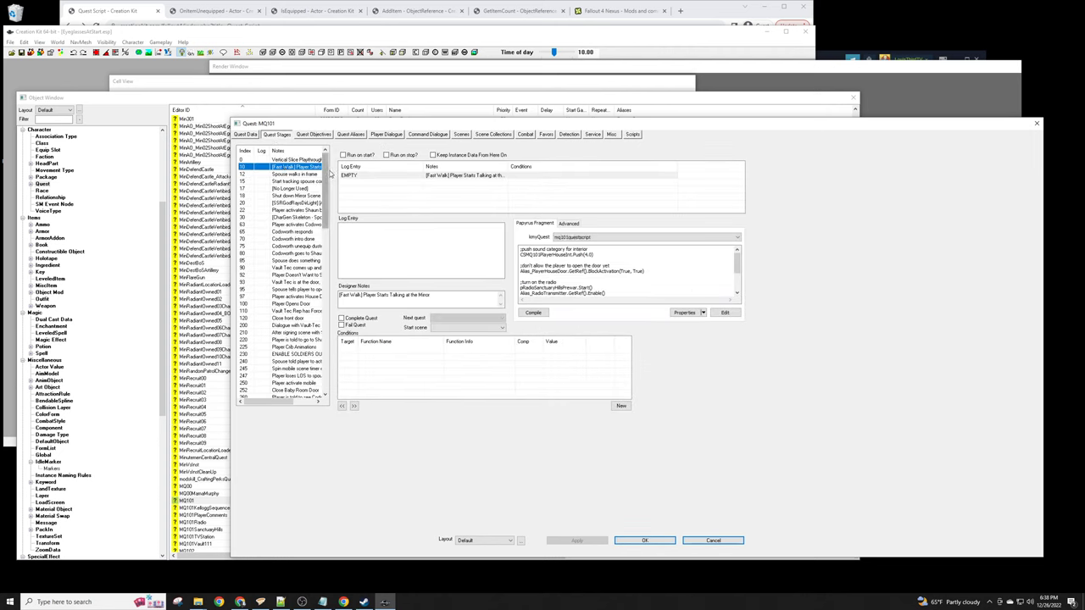
left_click_drag(284, 401, 228, 394)
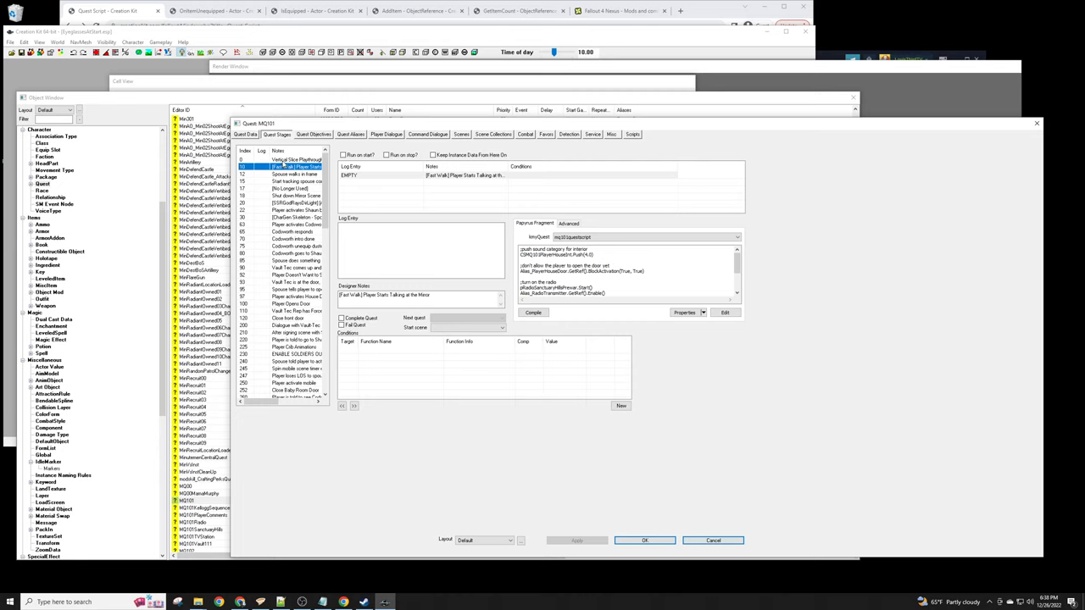
left_click(294, 174)
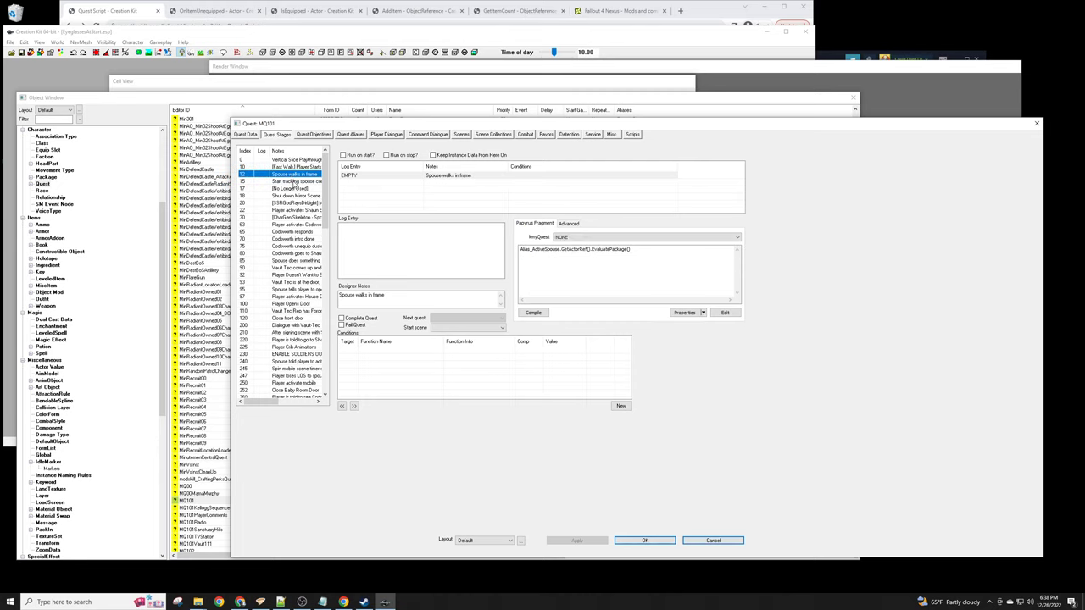
left_click(300, 182)
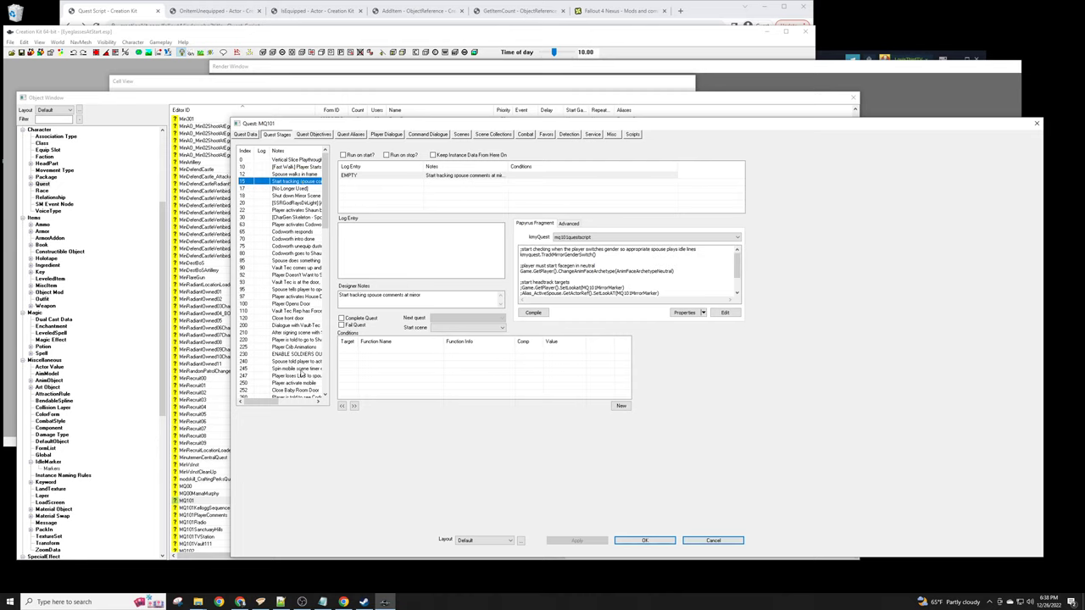
mouse_move(270, 405)
left_mouse_down()
mouse_move(309, 405)
mouse_move(270, 403)
left_mouse_up()
left_click(295, 196)
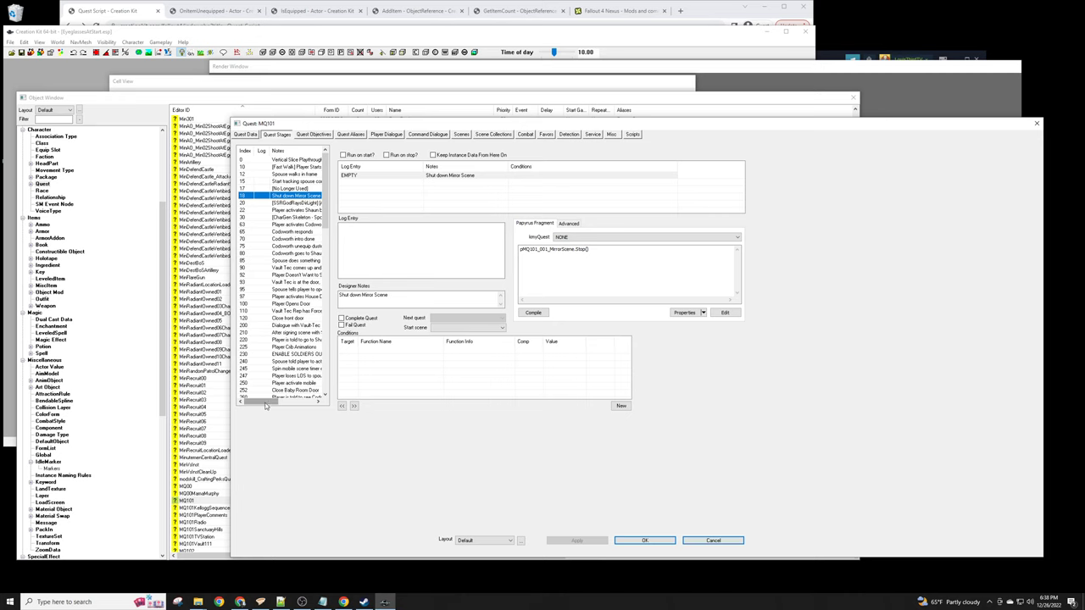
left_click_drag(259, 404, 303, 399)
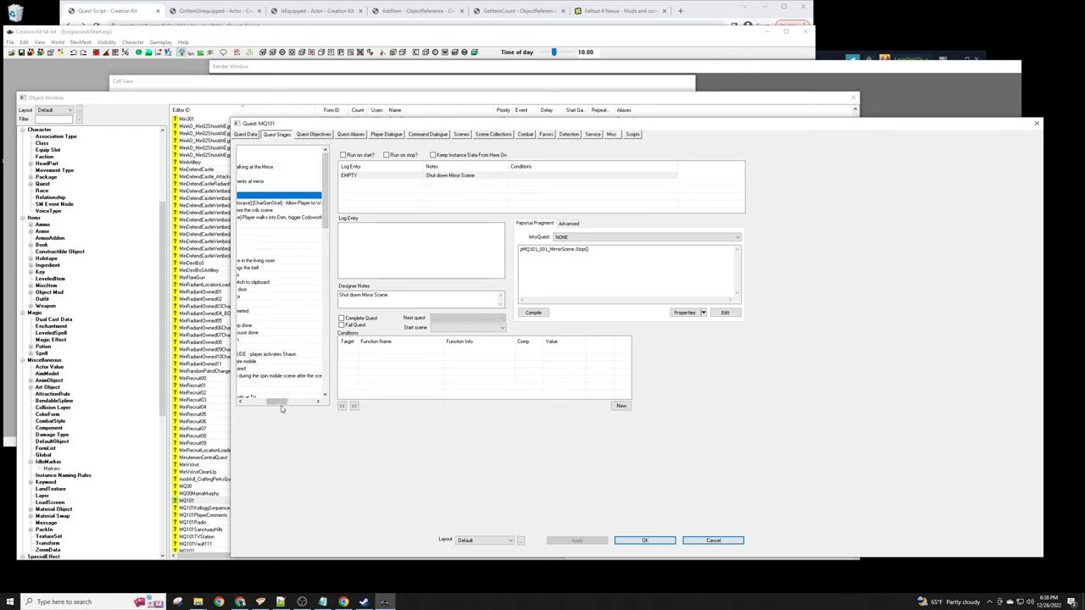
left_click_drag(280, 404, 246, 402)
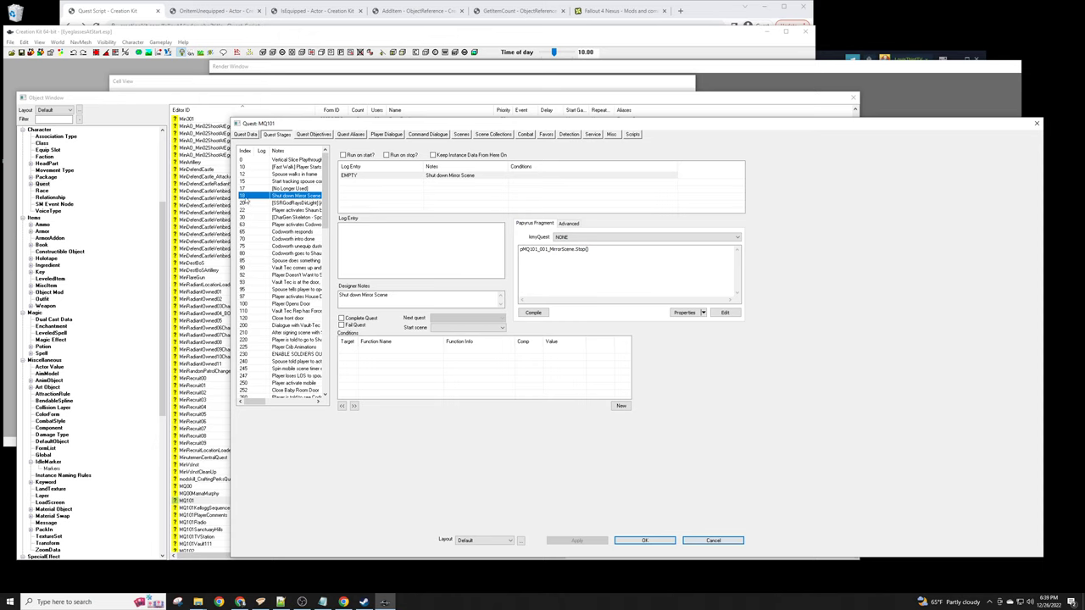
mouse_move(262, 405)
left_mouse_down()
mouse_move(320, 402)
mouse_move(246, 403)
left_mouse_up()
left_click(562, 249)
key("ctrl+a")
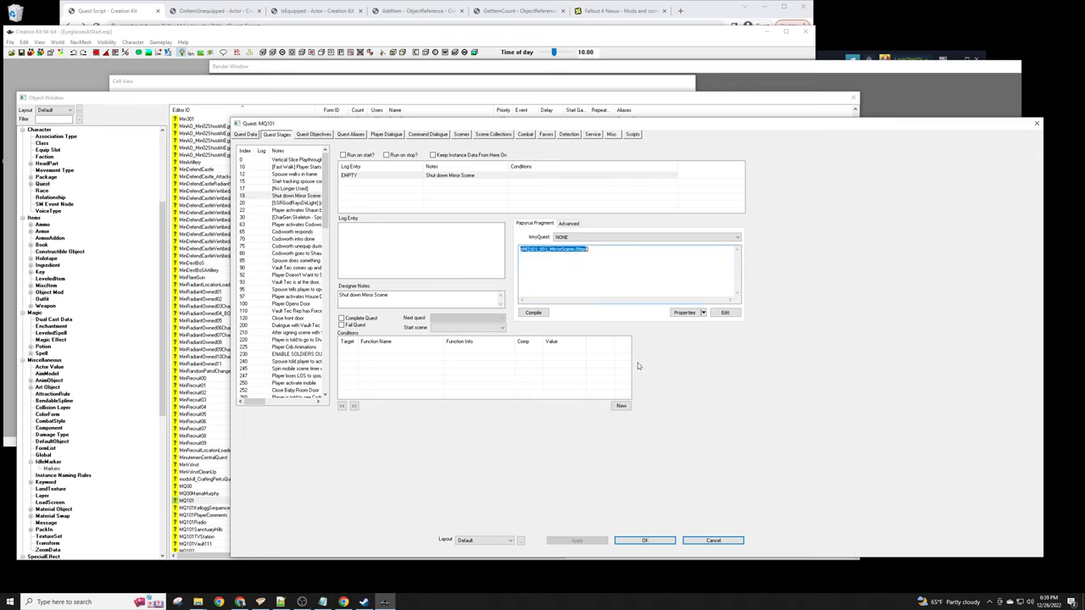
left_click(714, 541)
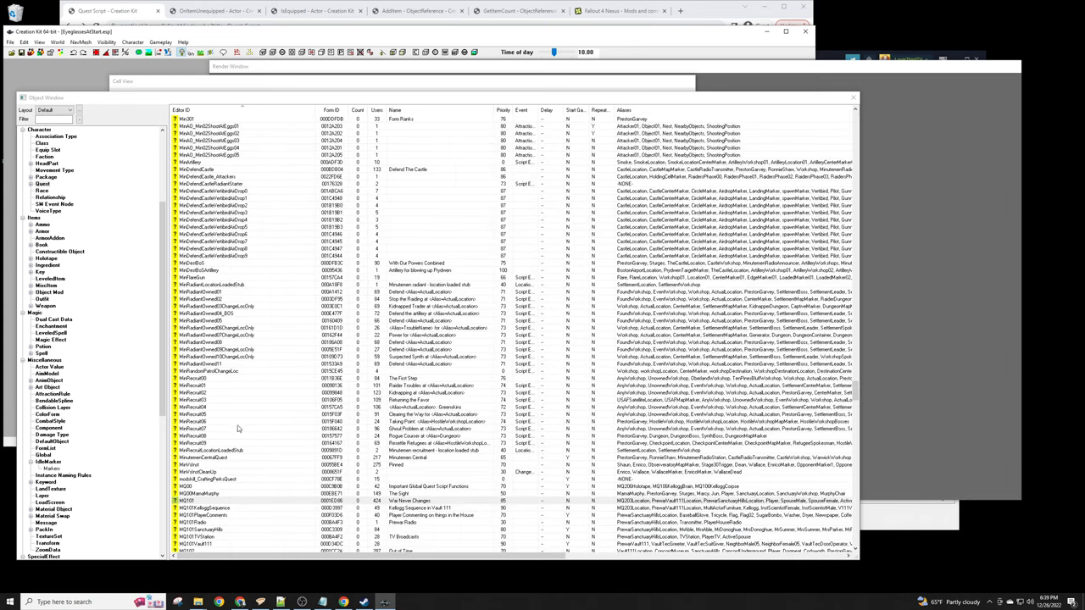
Reopen MQ101 to recheck the stage 18 script fragment, and cancel out of the quest.
double_click(197, 501)
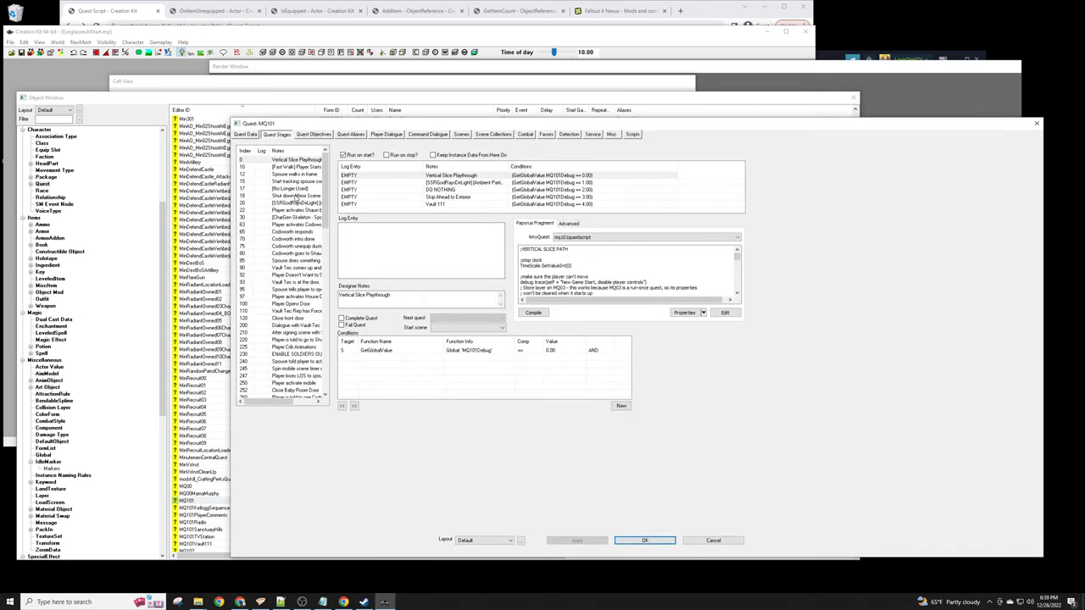
left_click(296, 196)
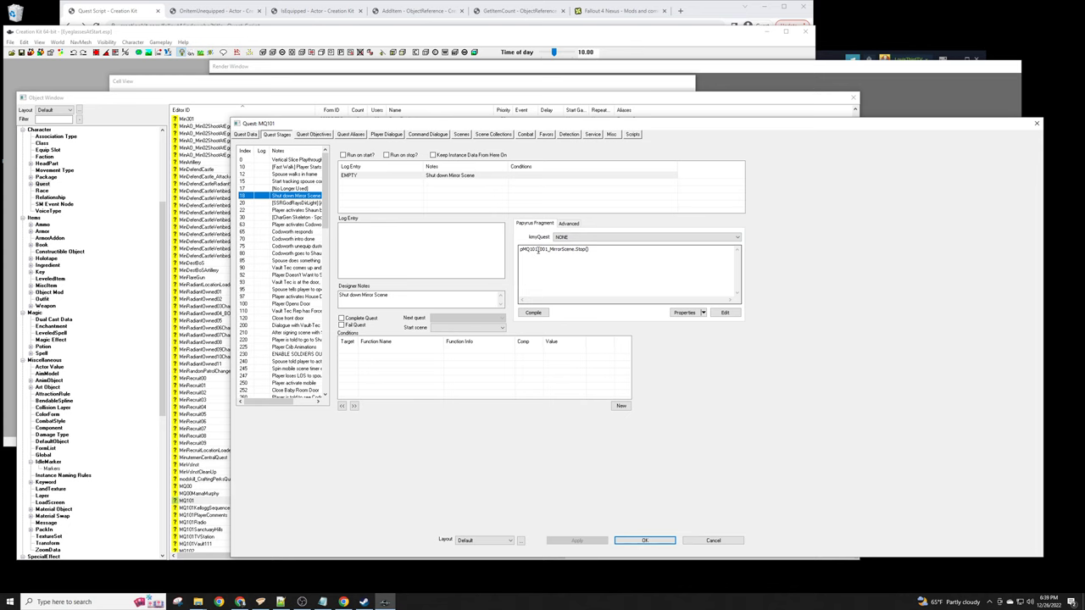
left_click(717, 542)
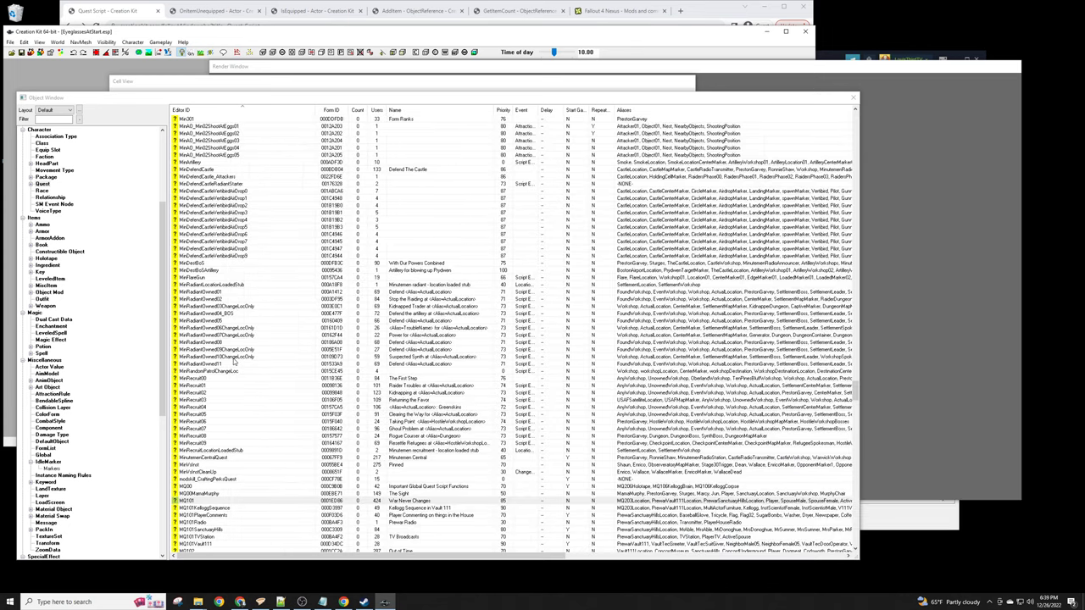
left_click(234, 357)
key("p")
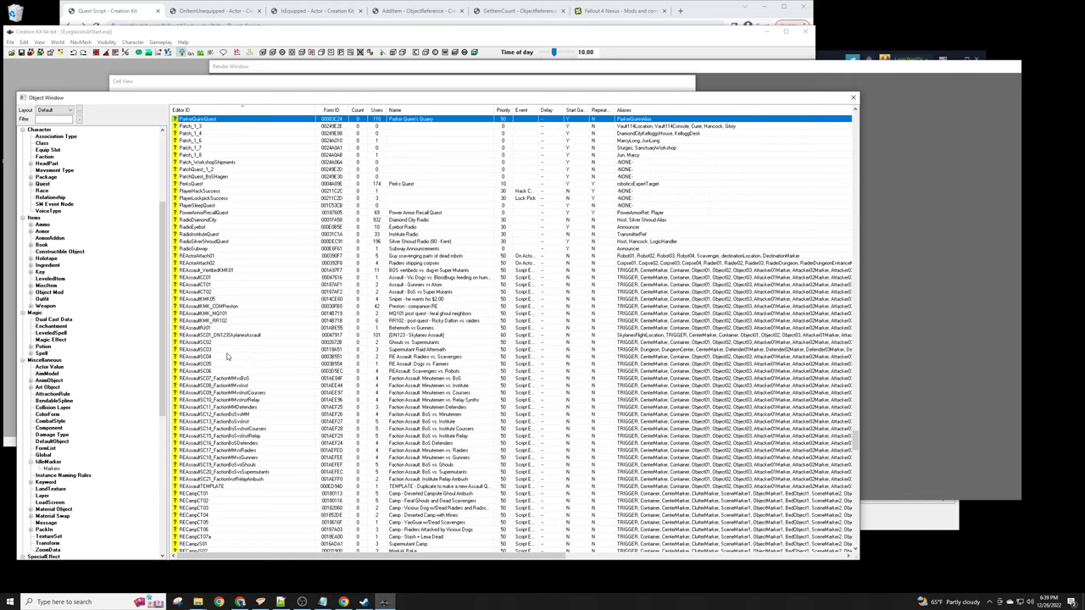
left_click(225, 206)
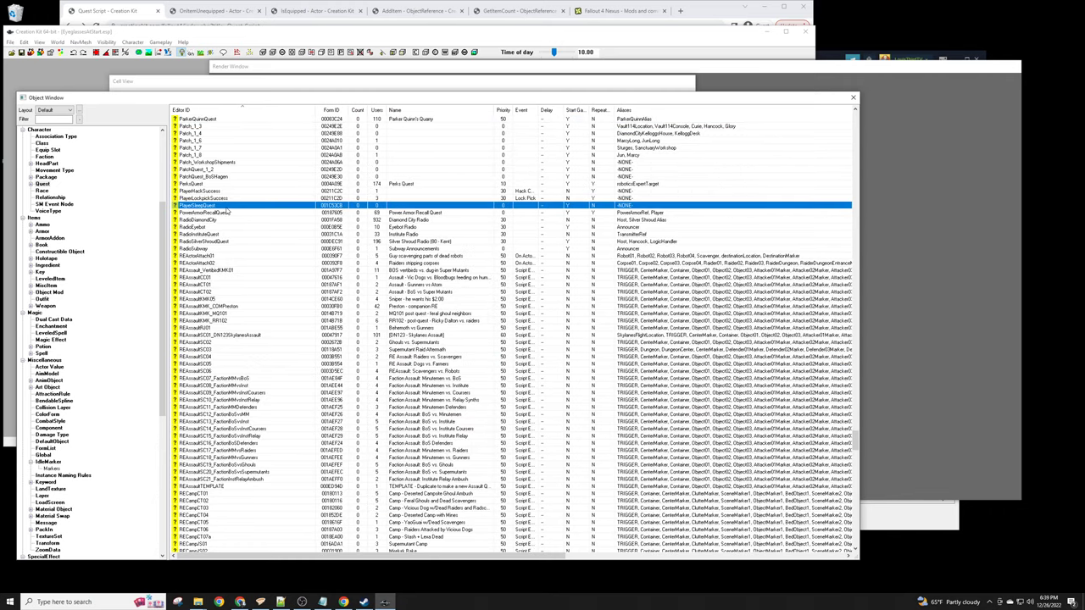
scroll(226, 226, "up", 5)
scroll(225, 227, "up", 3)
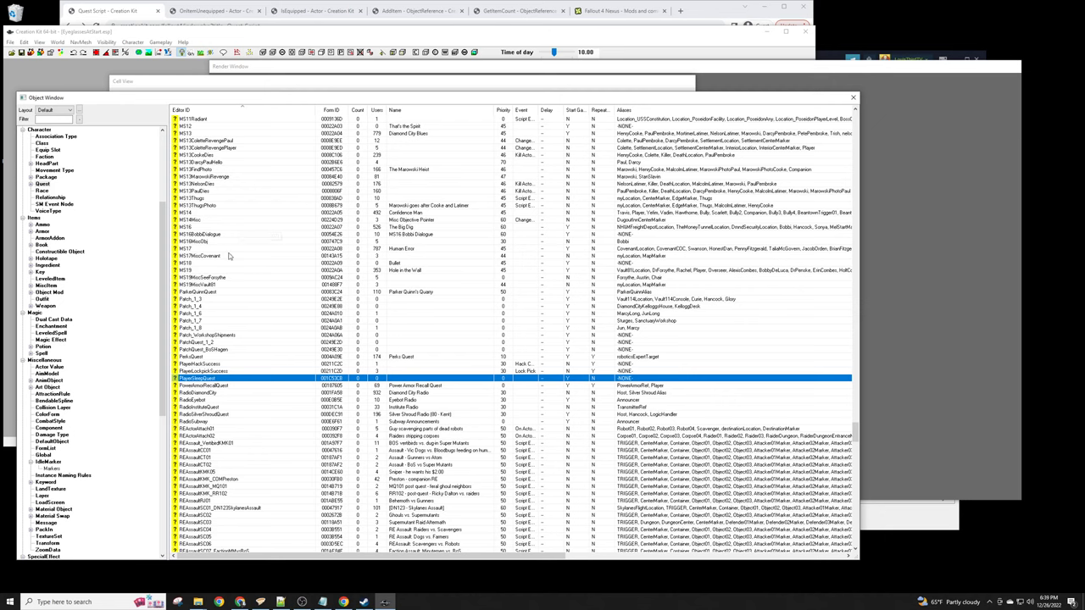
Open the EYE_MainQuest script from the EyeglassesAtStart quest and set the ElseIf stage threshold in Quest.OnStageSet to 18.
left_click(240, 350)
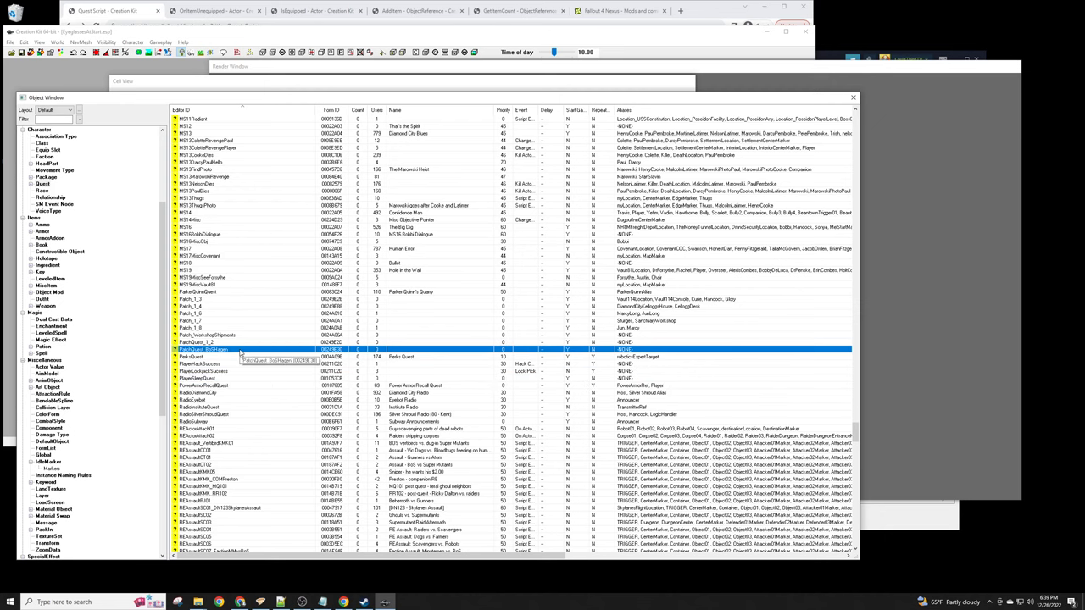
type("eye")
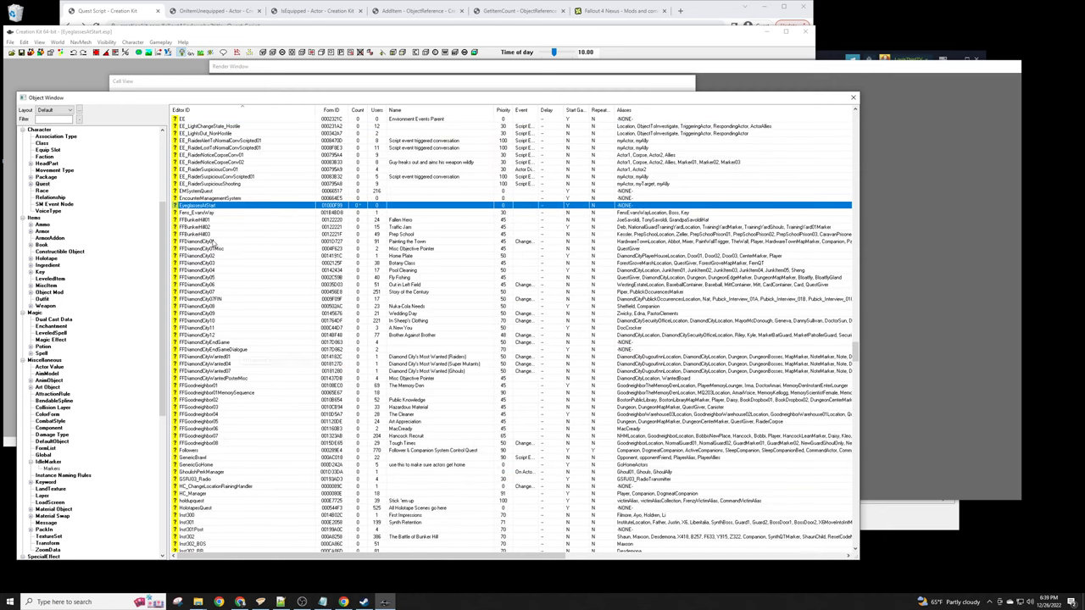
double_click(208, 206)
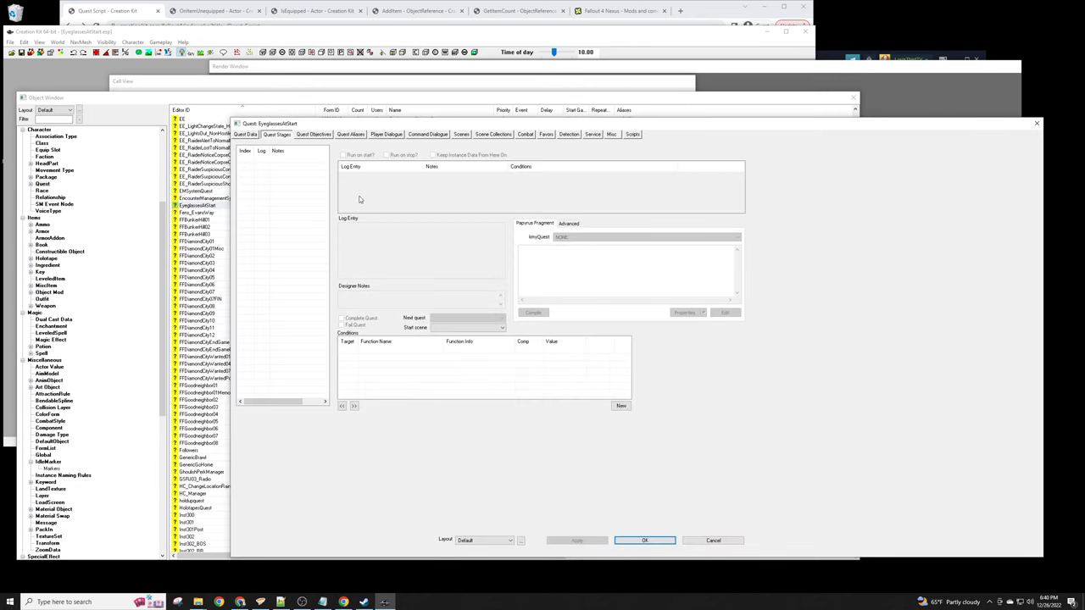
left_click(632, 134)
double_click(305, 161)
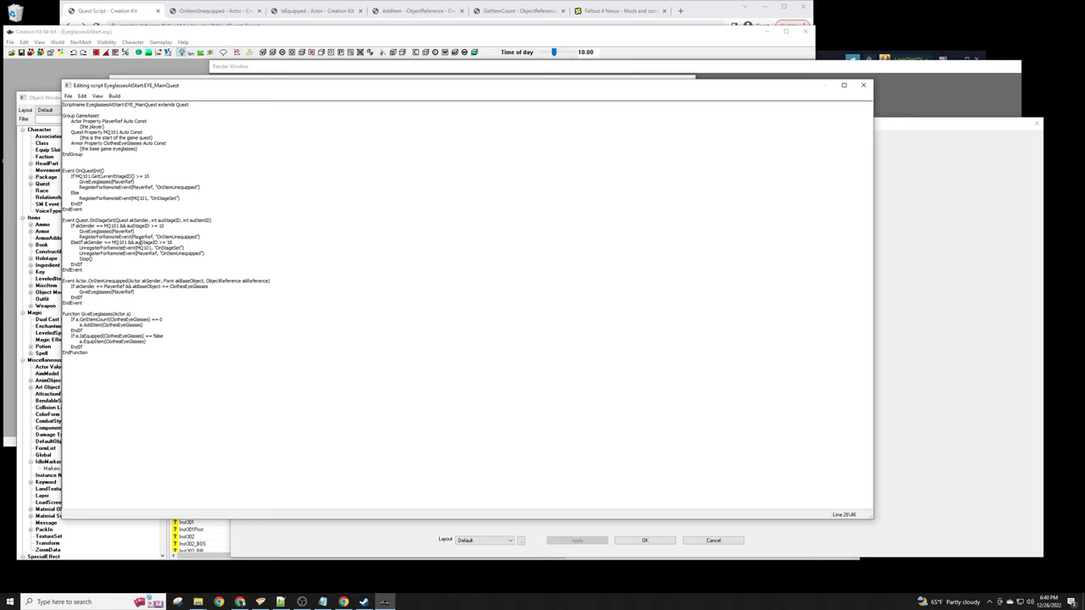
Review the script's OnQuestInit and Quest.OnStageSet events, including their stage checks, GiveEyeglasses calls and remote event registrations.
double_click(136, 243)
left_click(201, 255)
double_click(115, 248)
double_click(93, 171)
triple_click(120, 176)
triple_click(107, 182)
triple_click(115, 187)
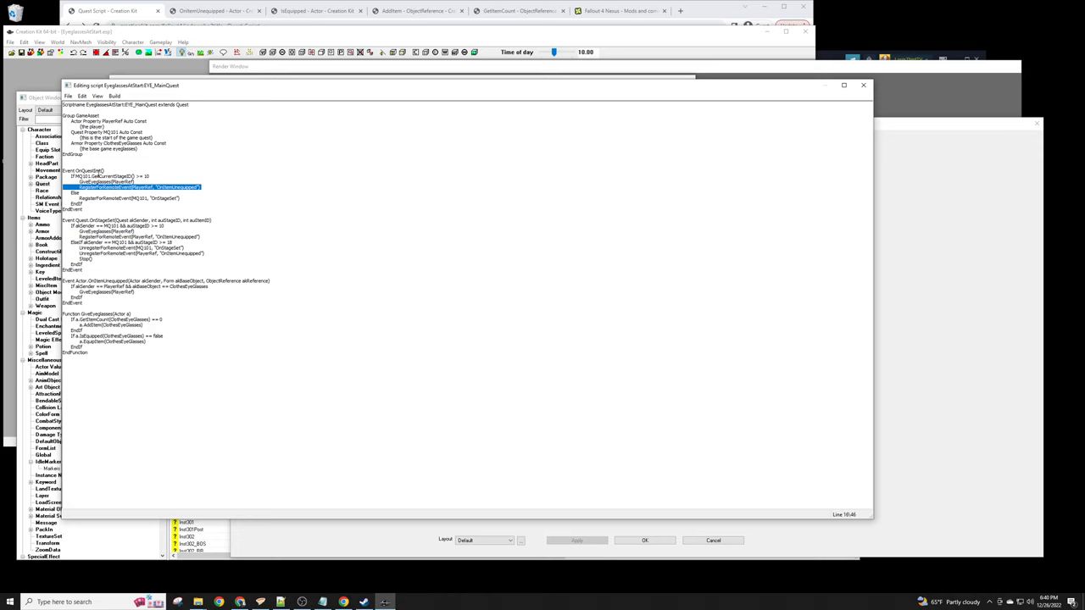
triple_click(114, 176)
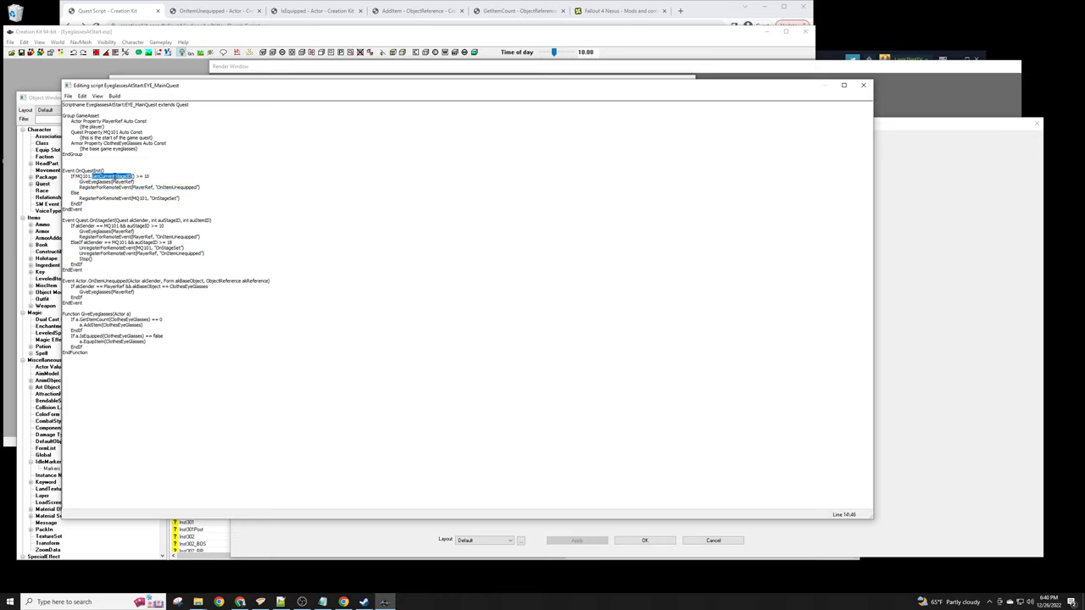
left_click(176, 199)
triple_click(166, 198)
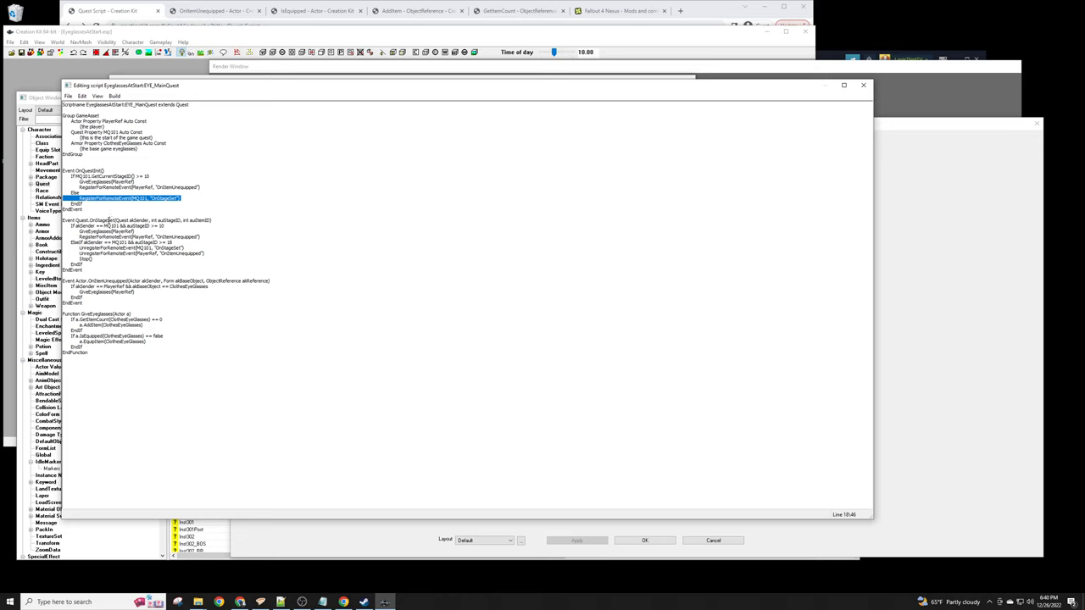
triple_click(105, 220)
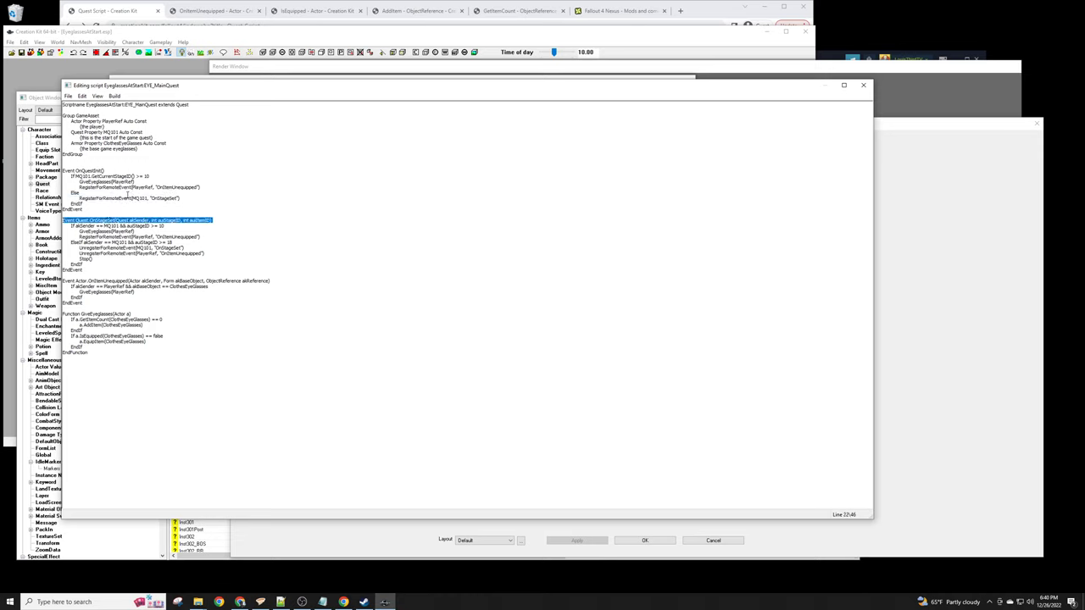
triple_click(139, 226)
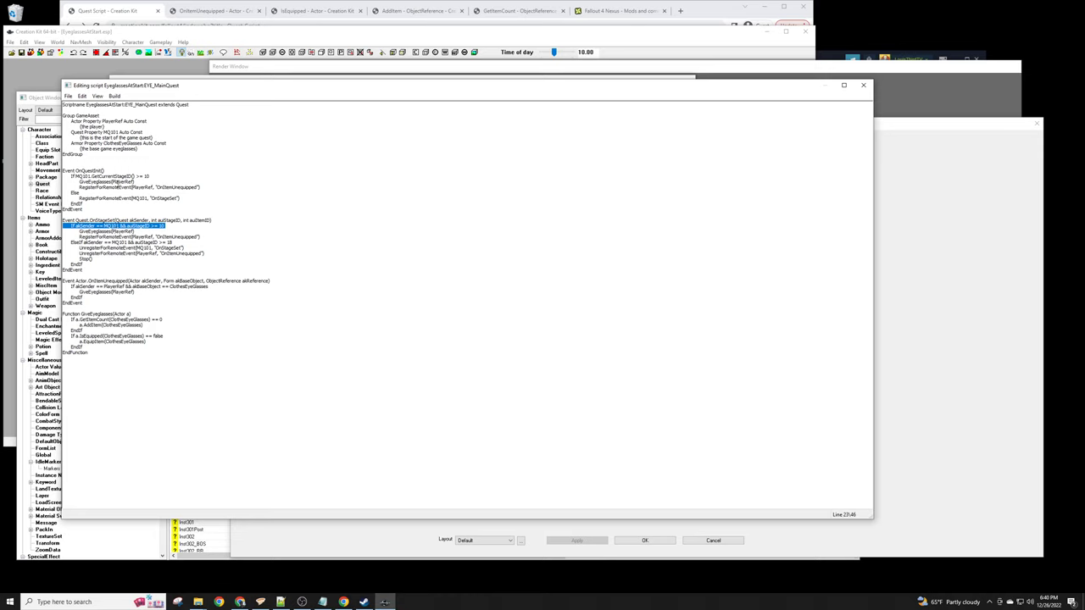
triple_click(106, 232)
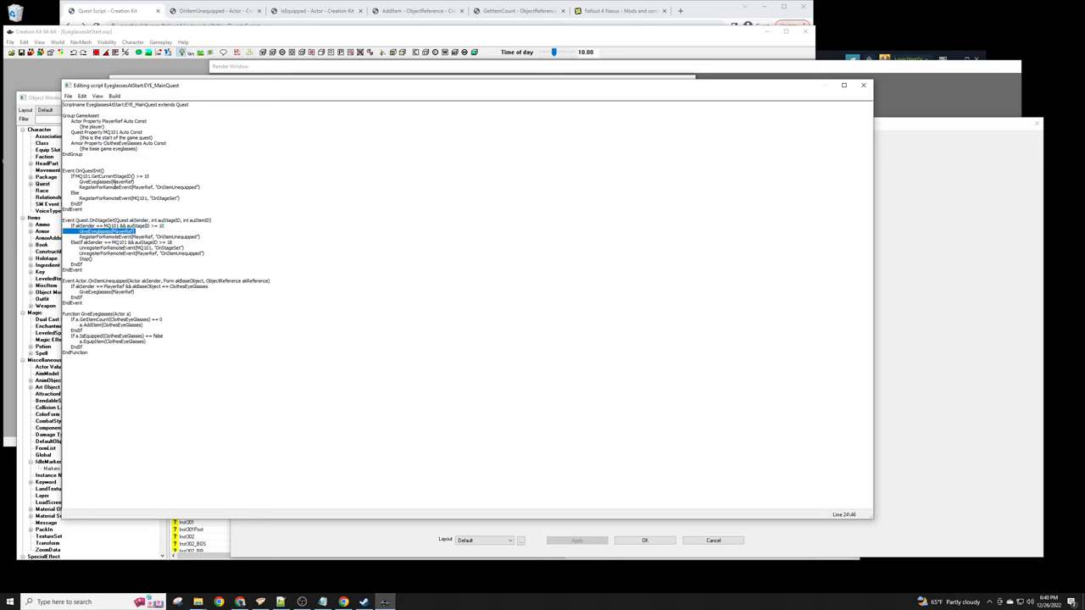
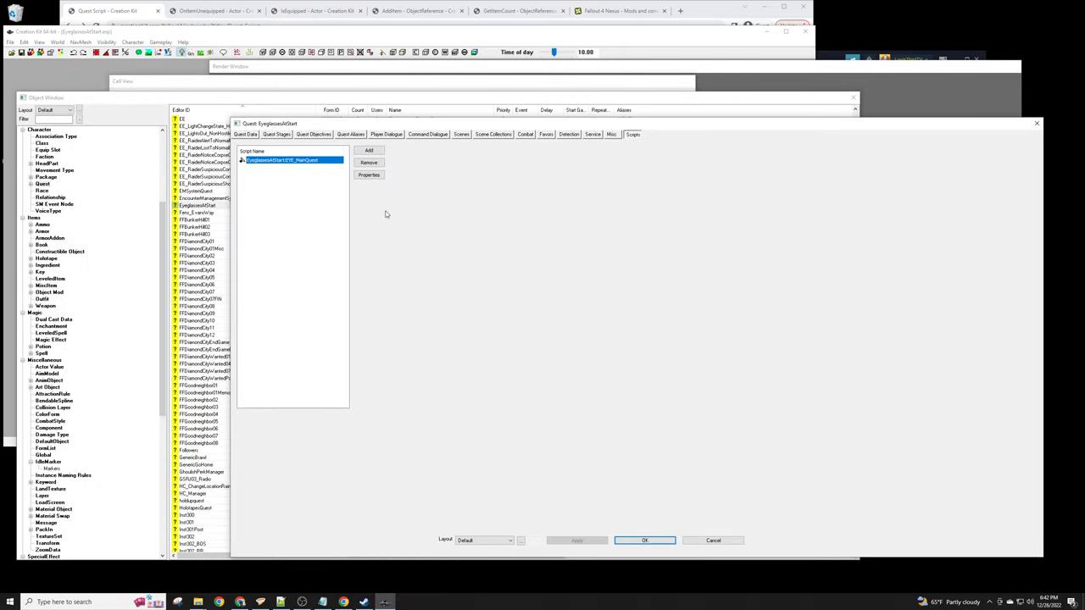
Check the values assigned to the EYE_MainQuest script's properties and accept them.
left_click(370, 176)
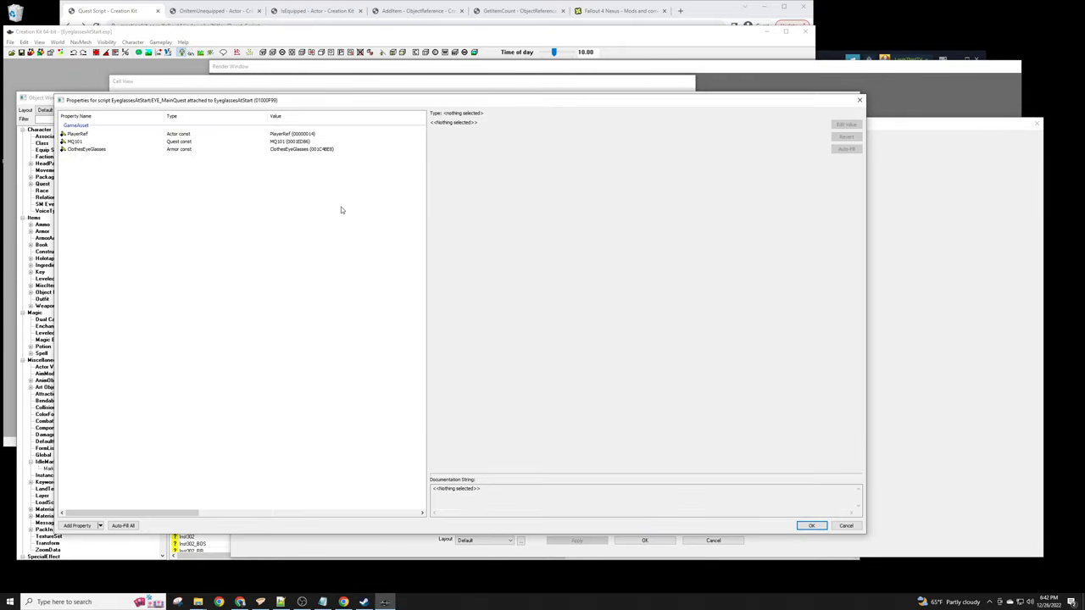
left_click(810, 524)
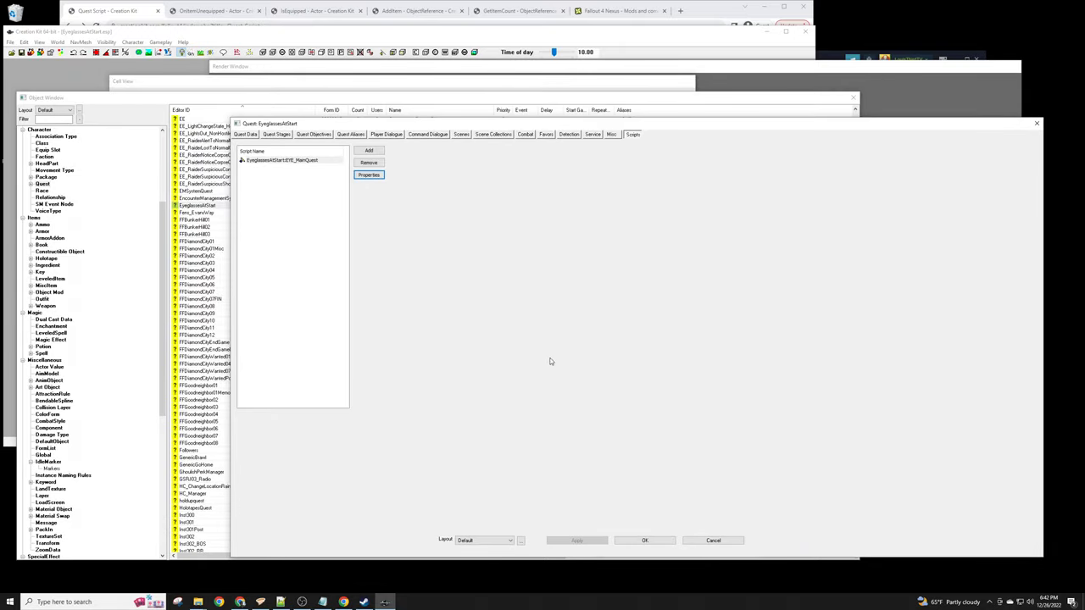
Accept the EyeglassesAtStart quest window and save the EyeglassesAtStart.esp plugin.
left_click(644, 540)
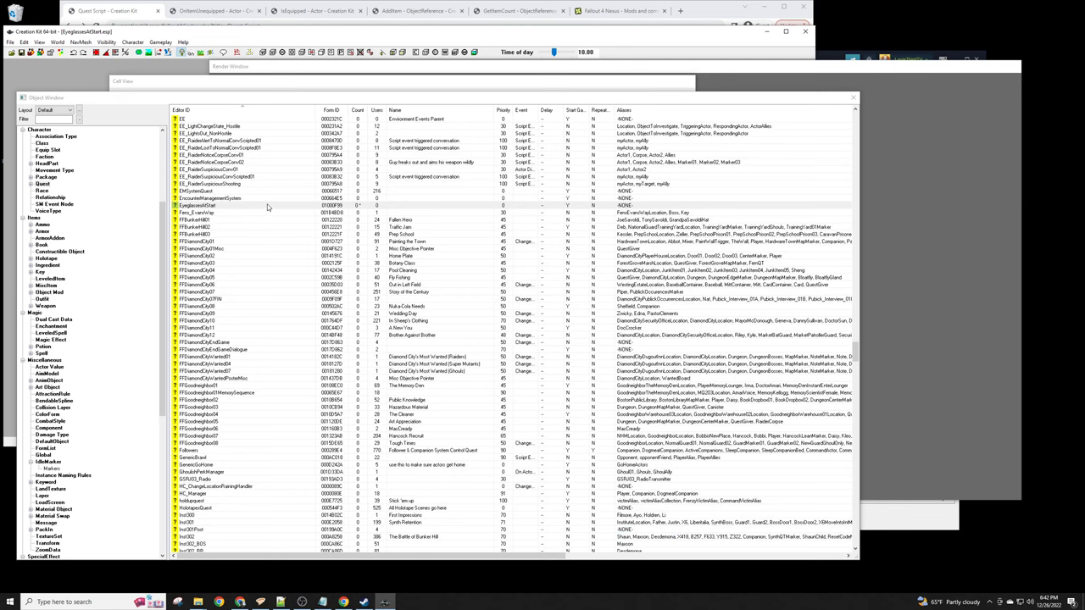
left_click(21, 53)
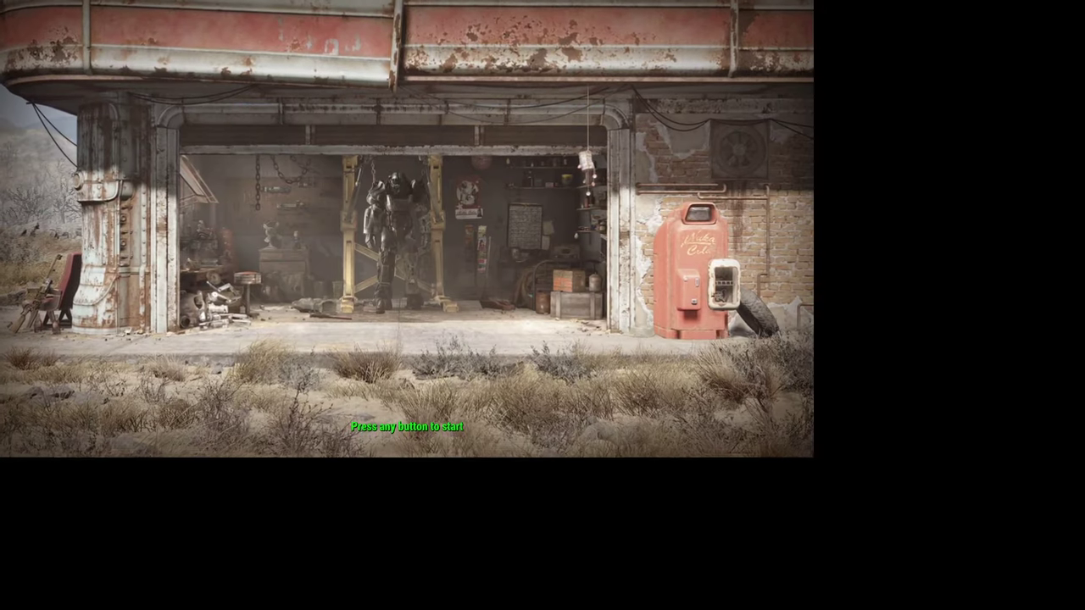
Test the mod in Fallout 4 by starting a new game, skipping the intro, and switching the character's sex in the face editor.
key("Return")
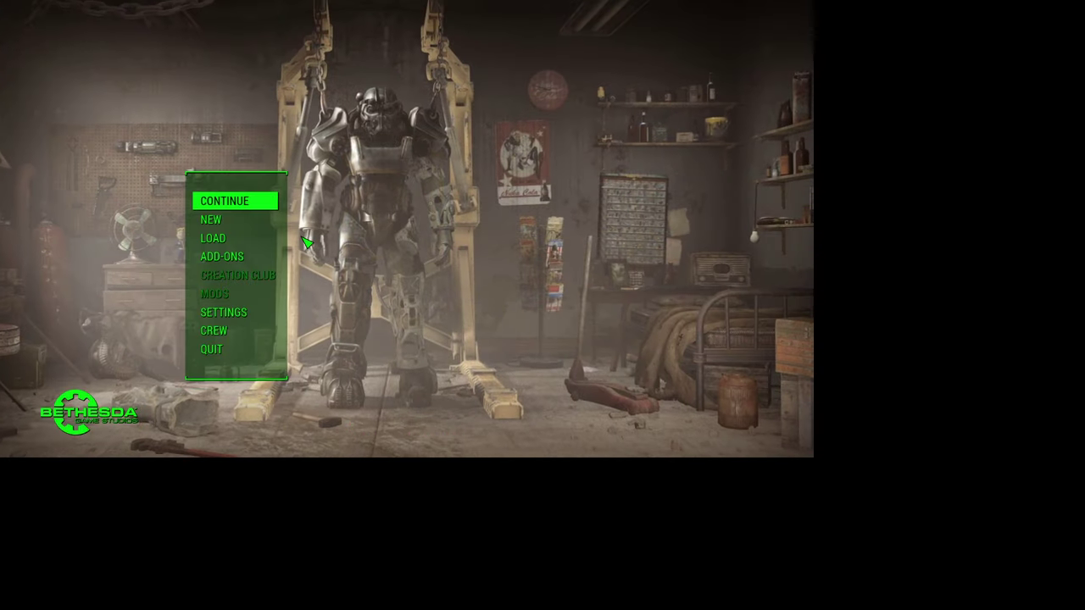
left_click(228, 219)
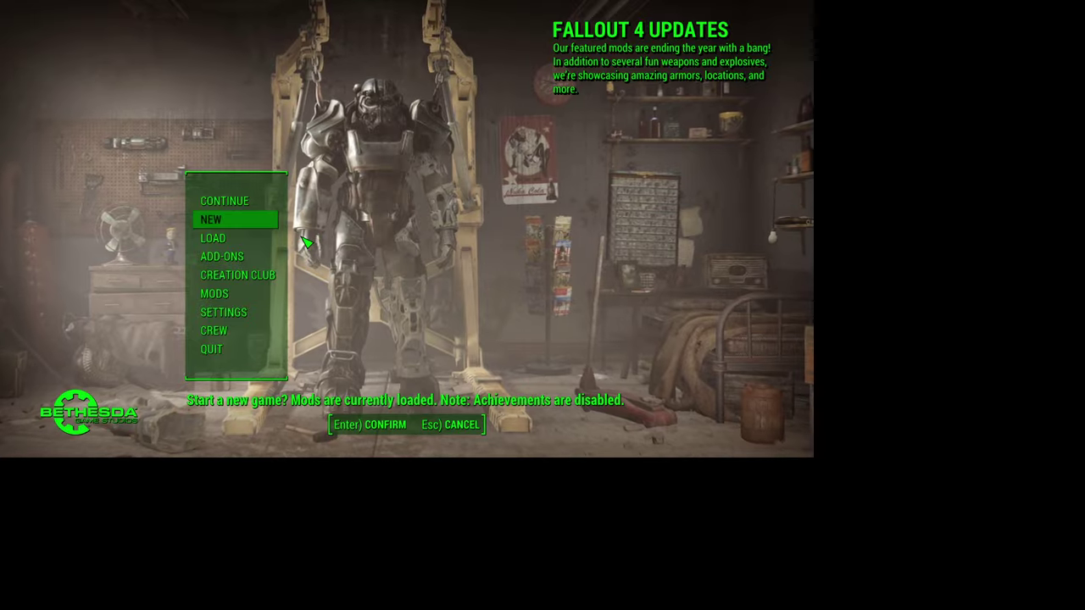
key("Return")
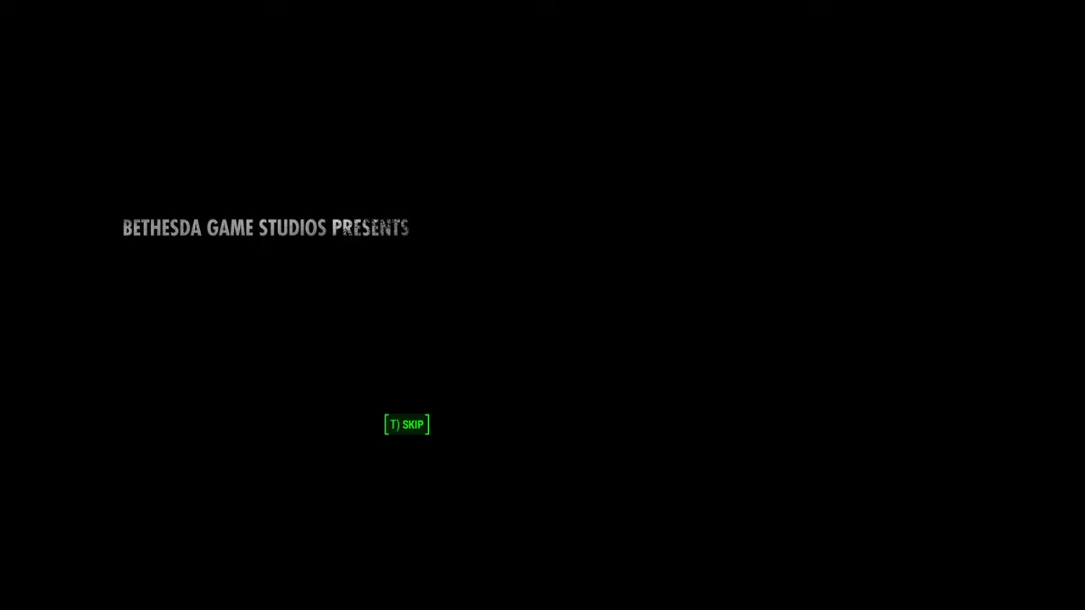
key("t")
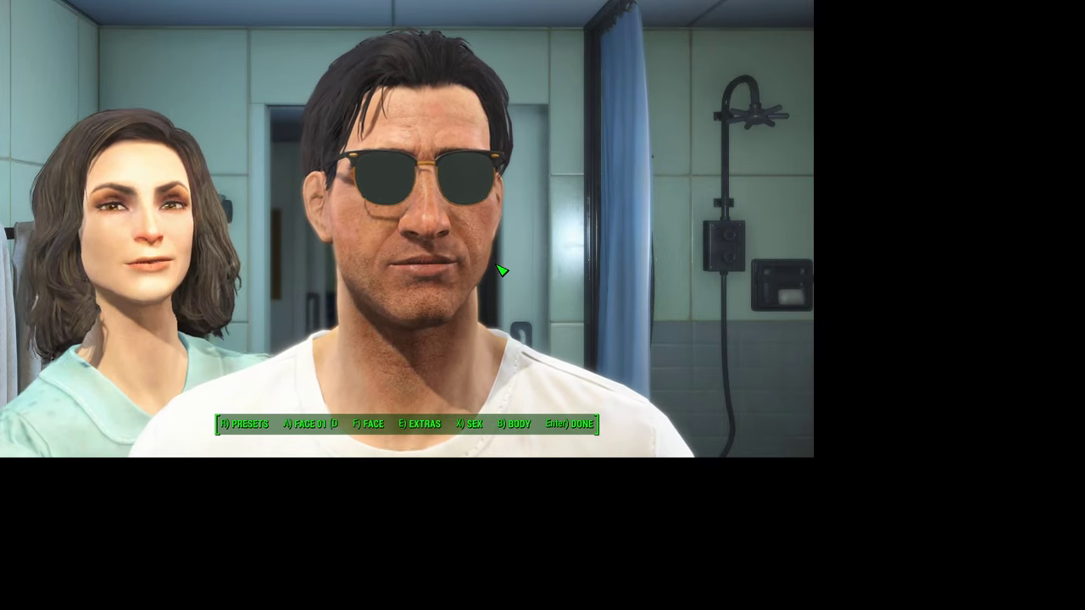
key("x")
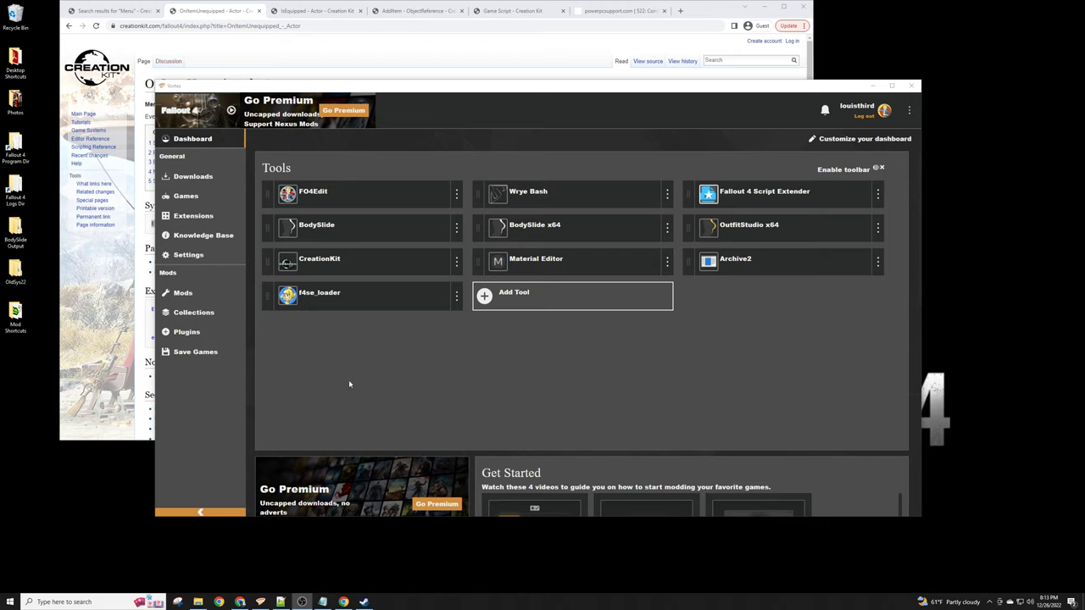
In File Explorer, create a folder named Eyeglasses At Start in the Fallout4\Dev\Local folder.
left_click(198, 603)
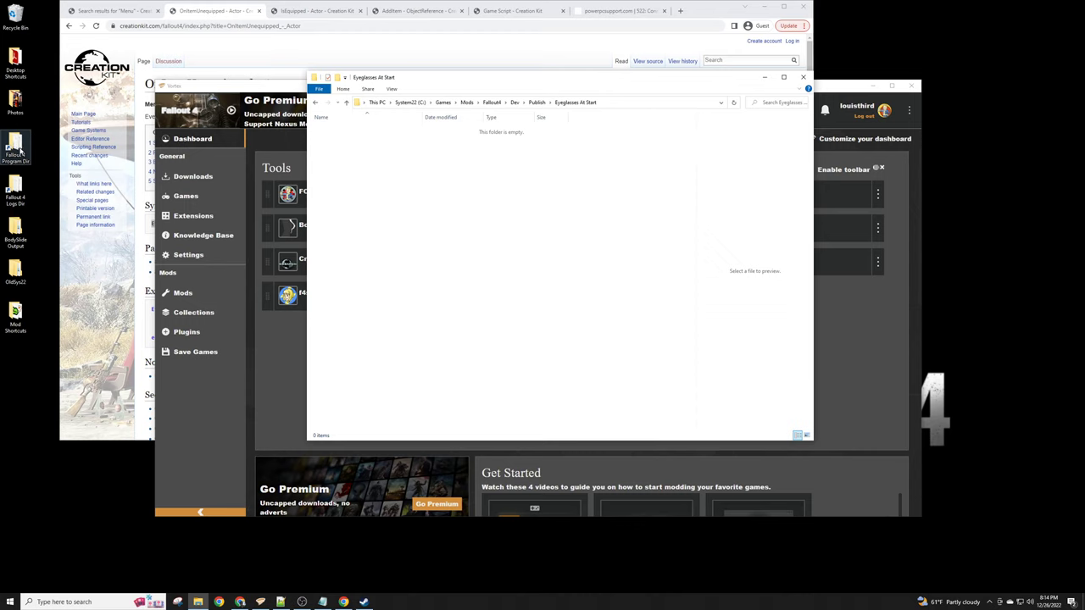
left_click(516, 103)
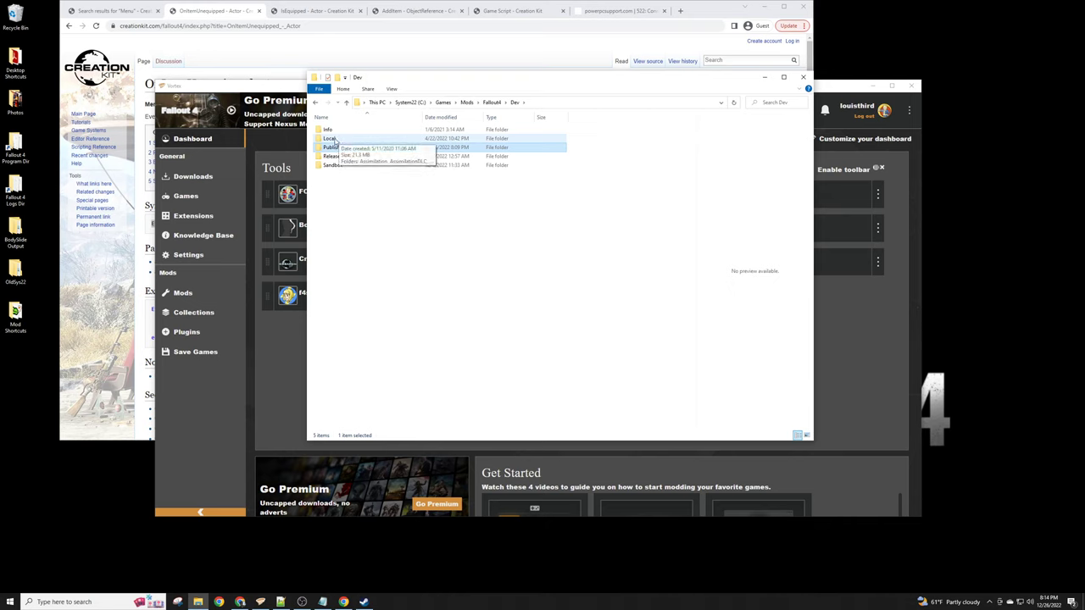
double_click(334, 140)
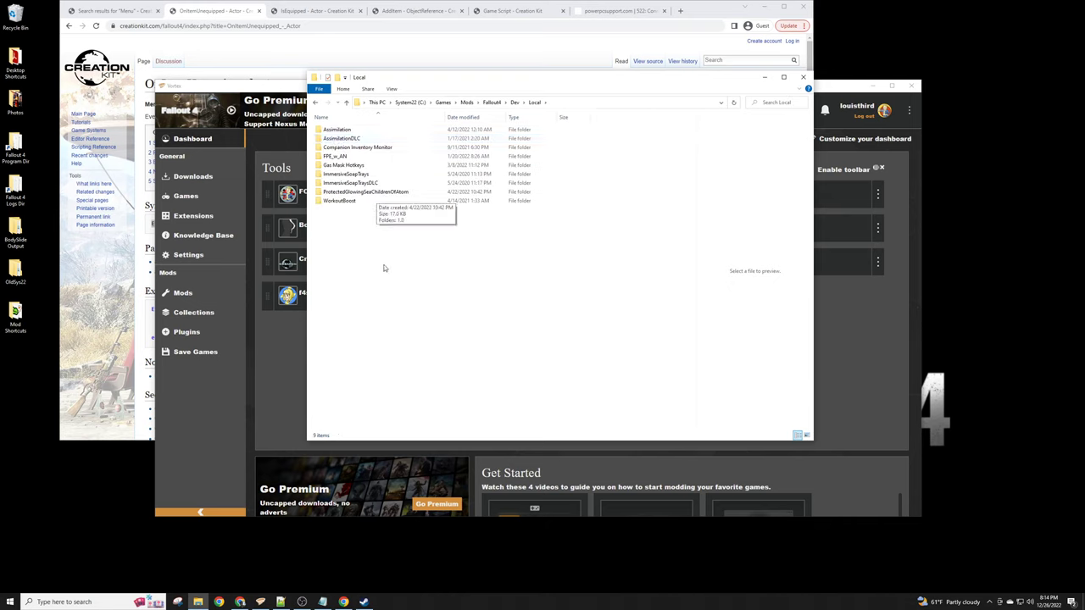
left_click(337, 78)
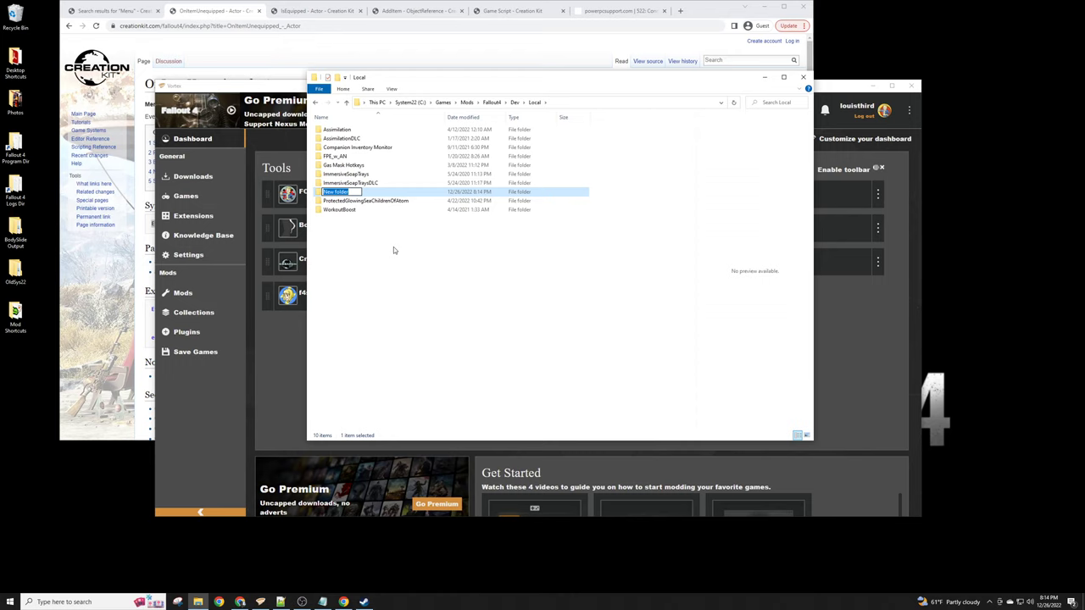
type("Eyeglasses At Start")
key("Return")
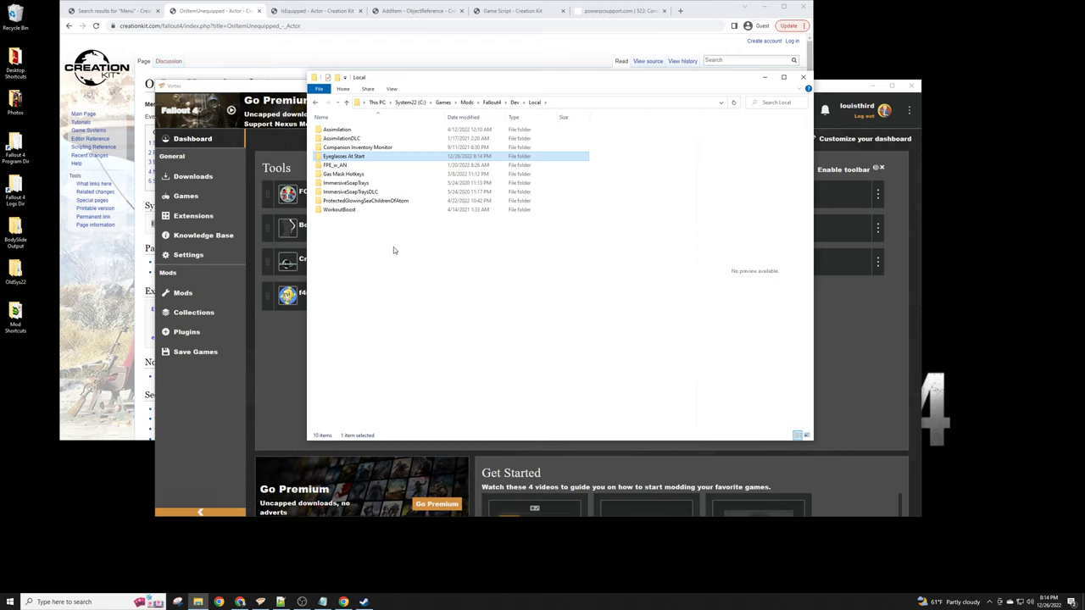
Create a version folder named 1.0 inside the new Eyeglasses At Start folder.
key("Return")
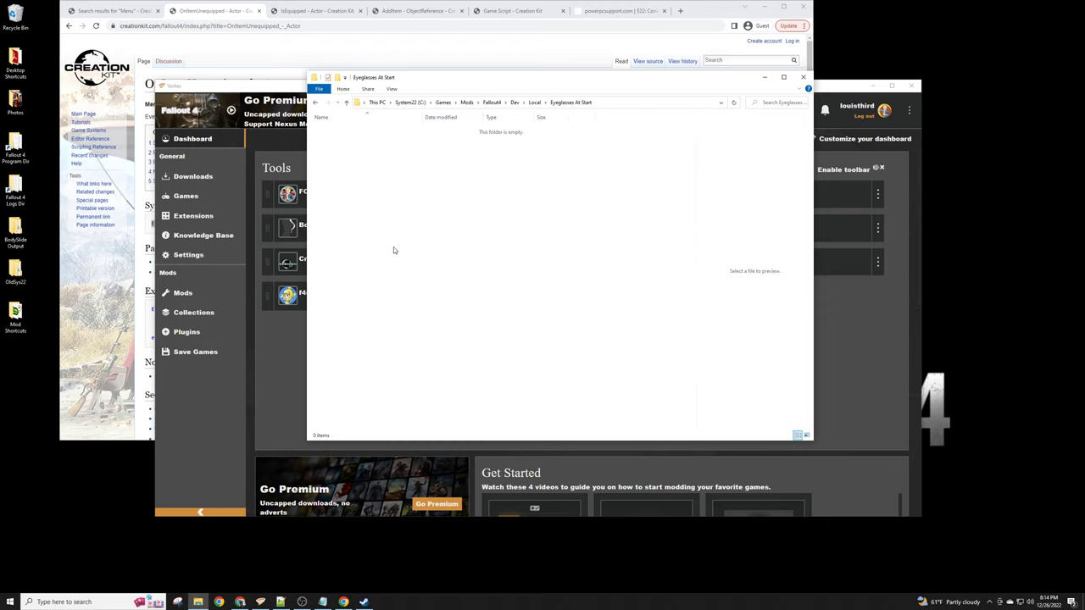
key("ctrl+shift+n")
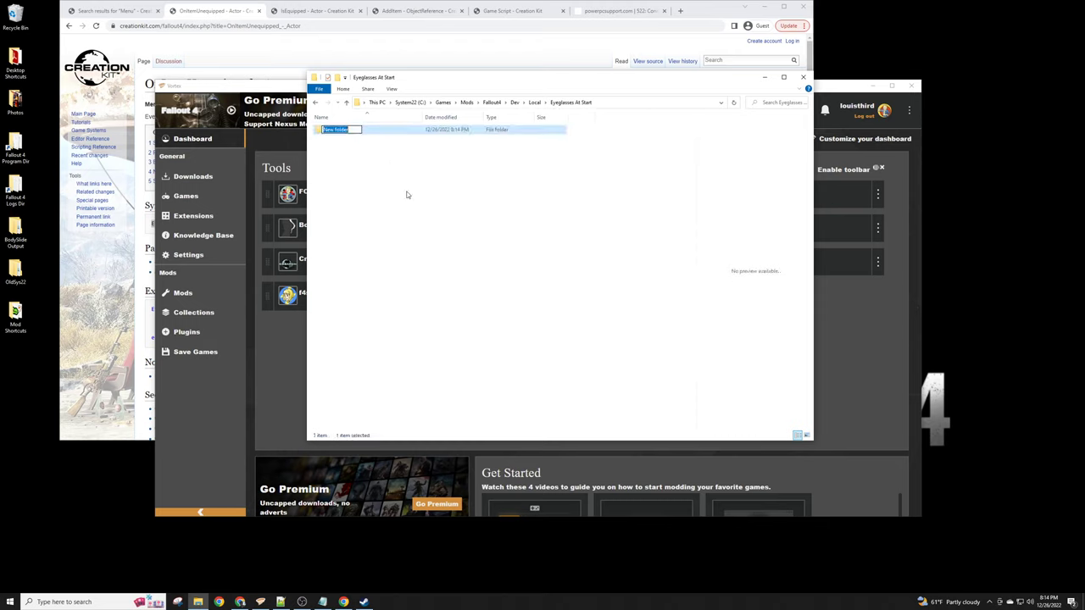
type("1.0")
key("Return")
Check the Gas Mask Hotkeys folder in Local, and return to the Eyeglasses At Start folder.
key("alt+Up")
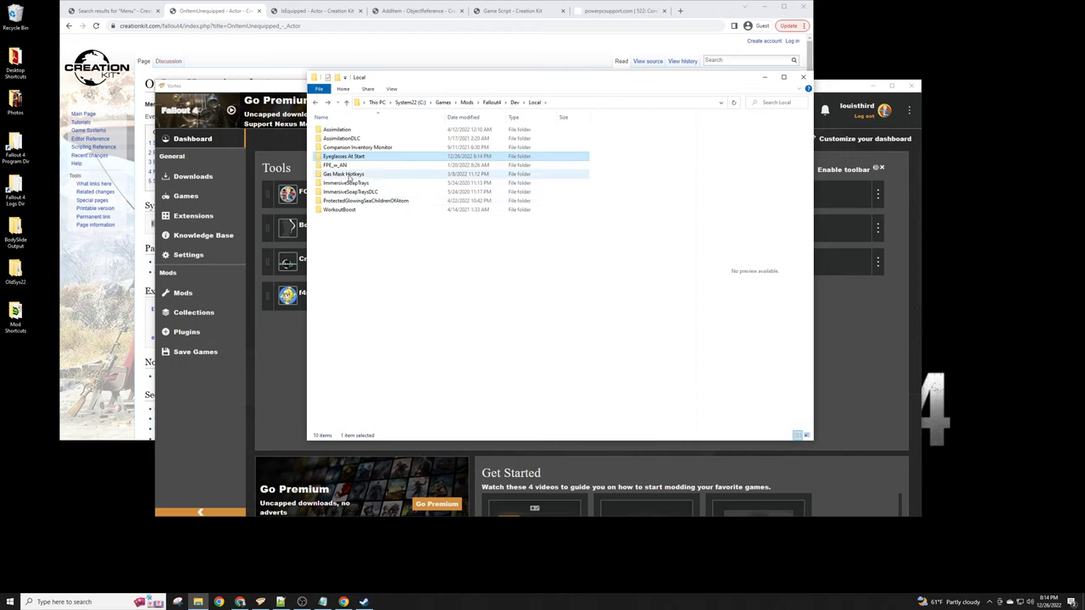
double_click(352, 173)
key("alt+Up")
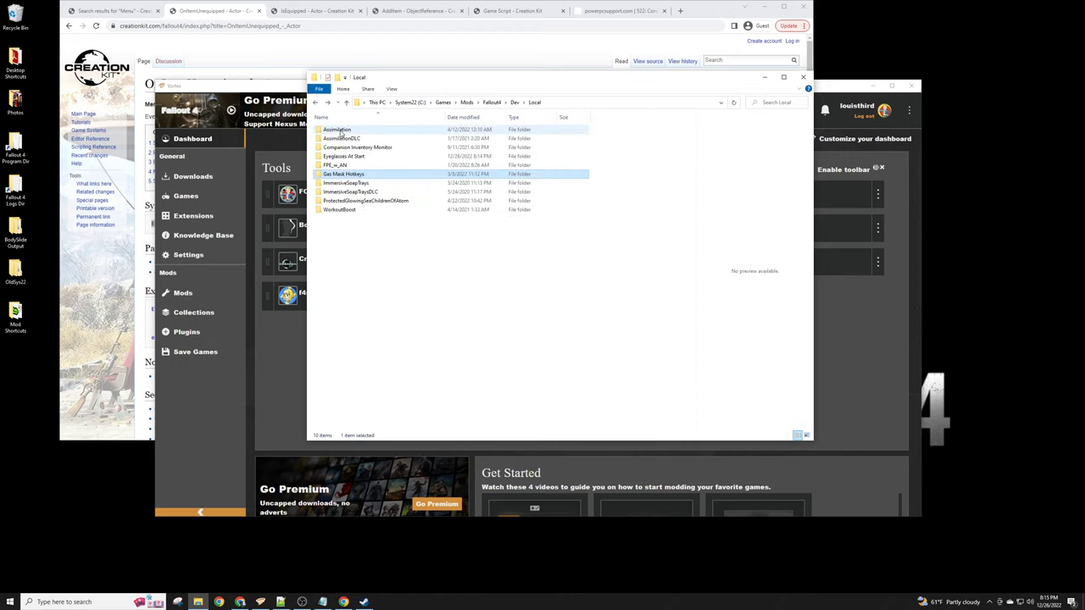
double_click(346, 156)
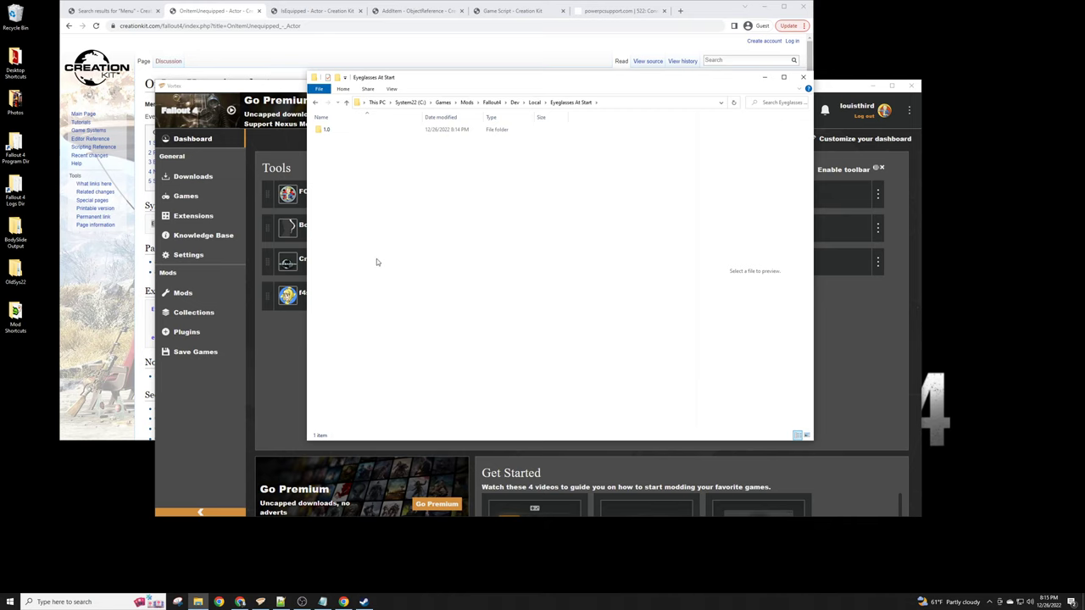
Open the Fallout 4 program folder in a second window, and create a Data folder inside the mod's 1.0 folder.
double_click(16, 148)
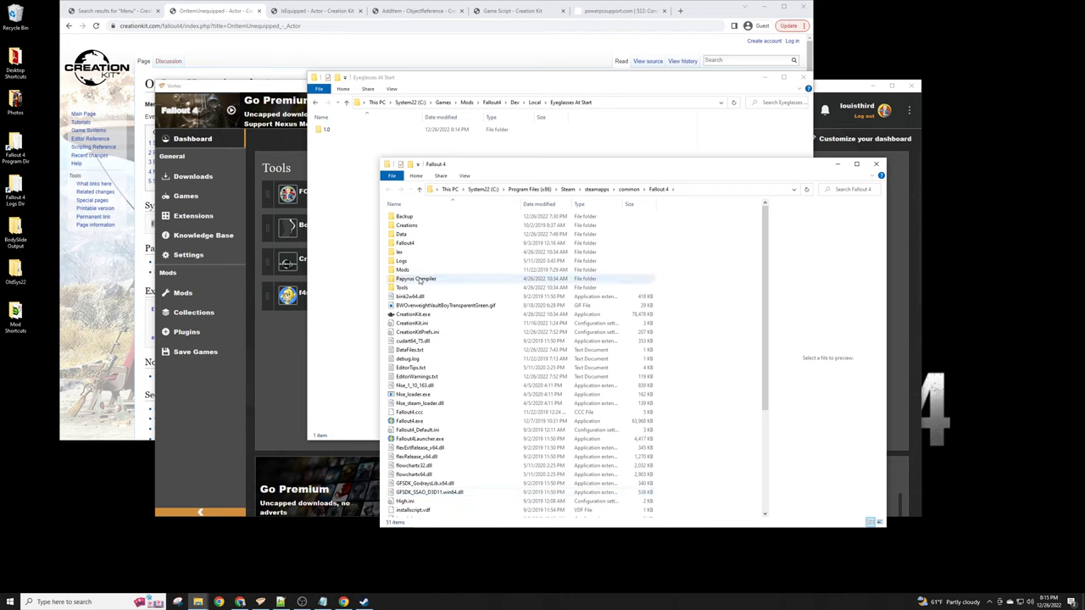
mouse_move(406, 239)
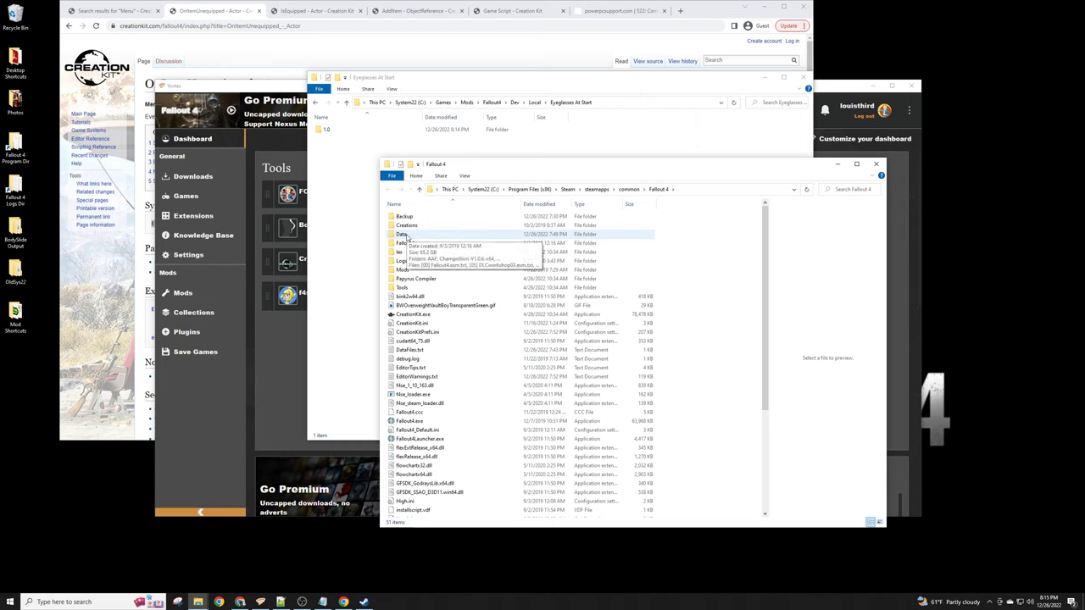
left_click(328, 129)
double_click(329, 130)
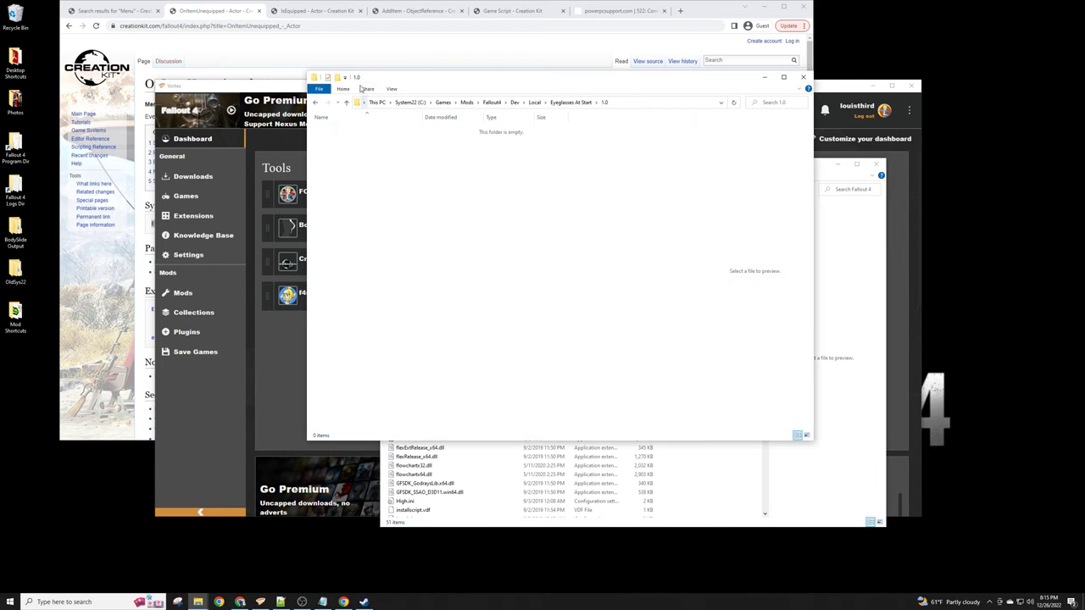
left_click(338, 77)
type("Data")
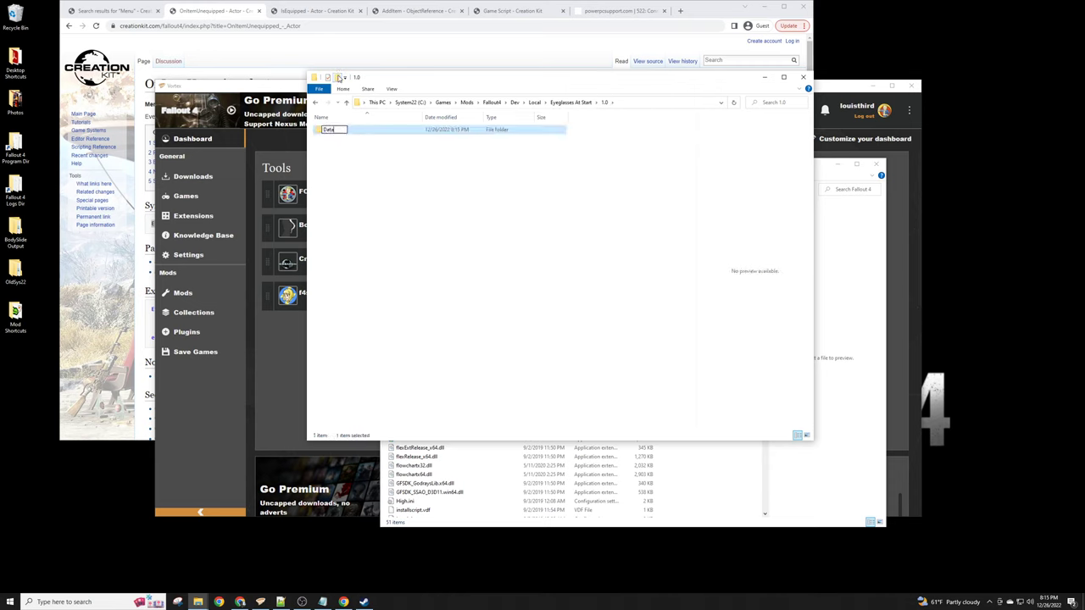
key("Return")
Move EyeglassesAtStart.esp from the game's Data folder into the mod's 1.0\Data folder.
key("Return")
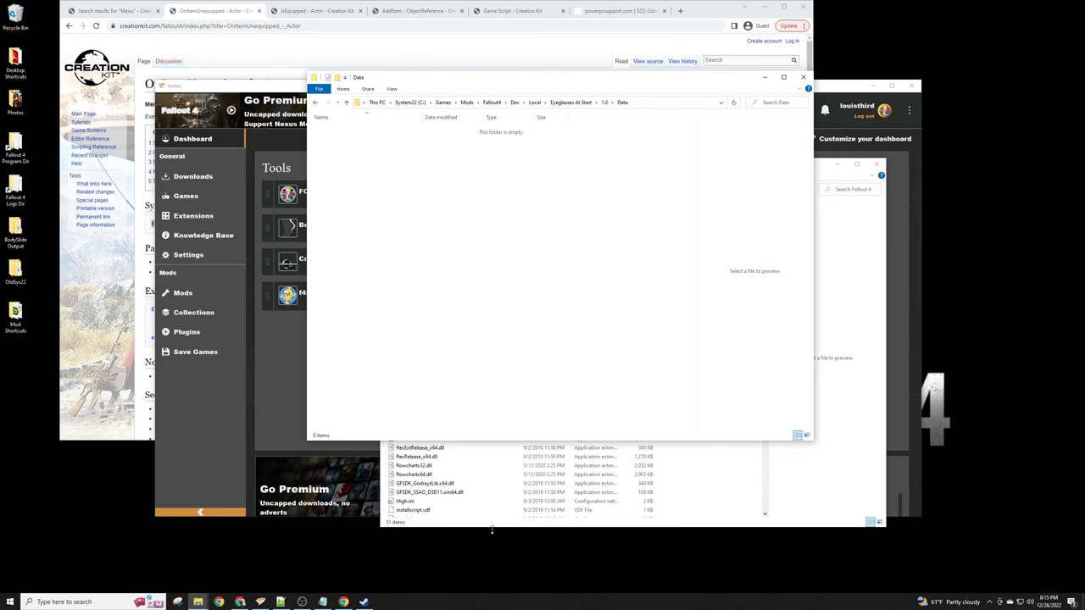
left_click(856, 462)
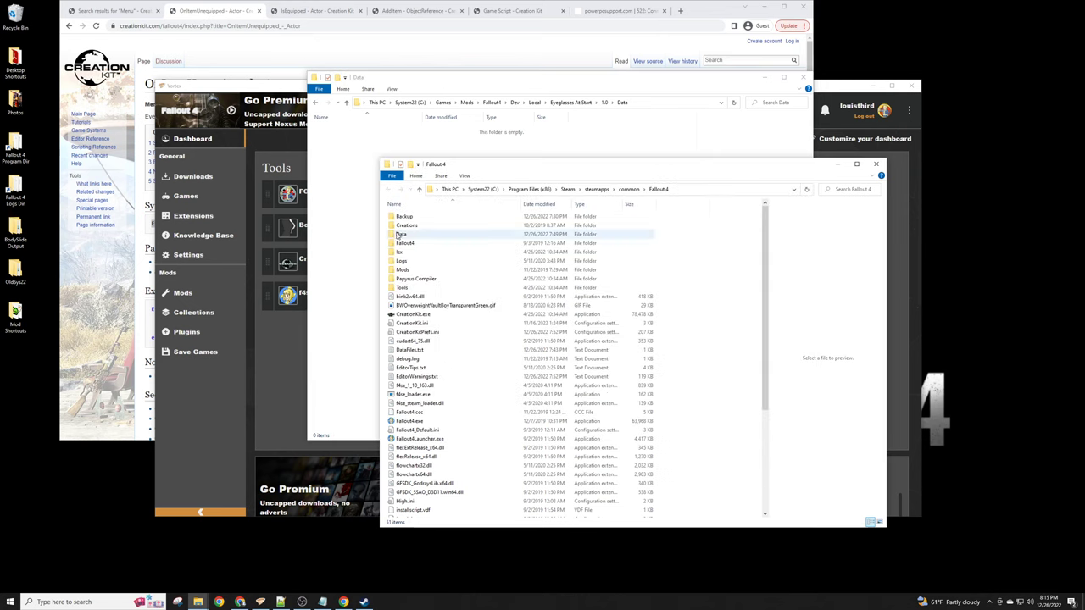
double_click(458, 235)
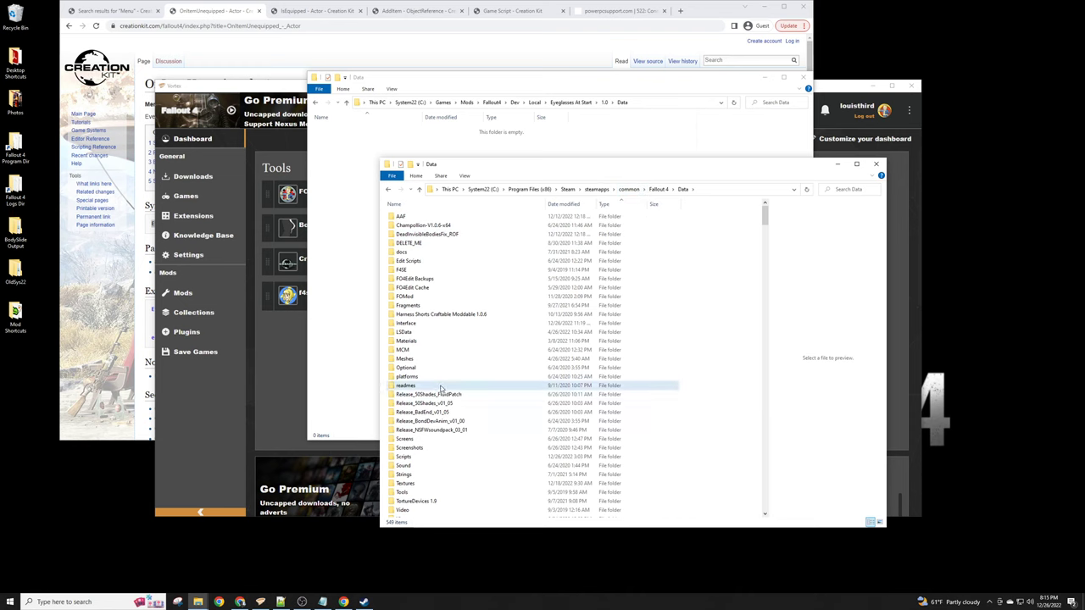
type("elelegant hardware.")
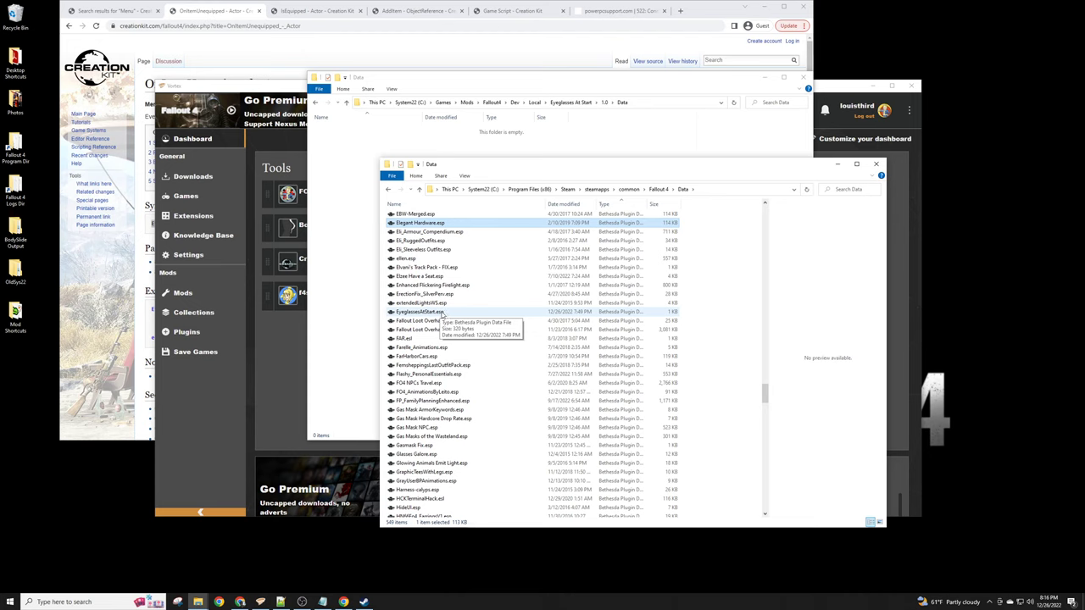
left_click(442, 315)
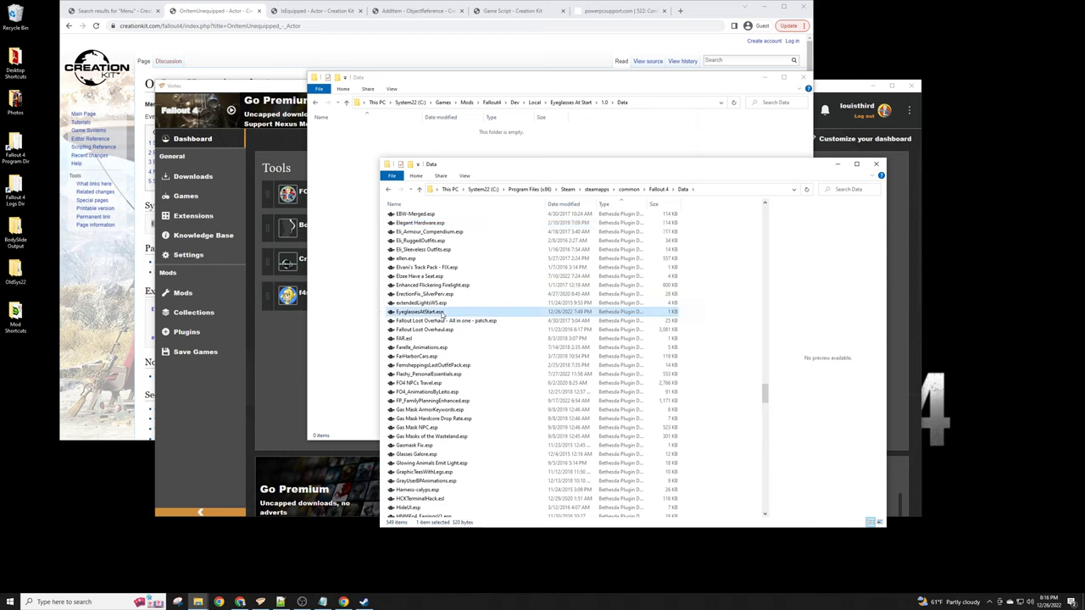
left_click_drag(442, 315, 354, 154)
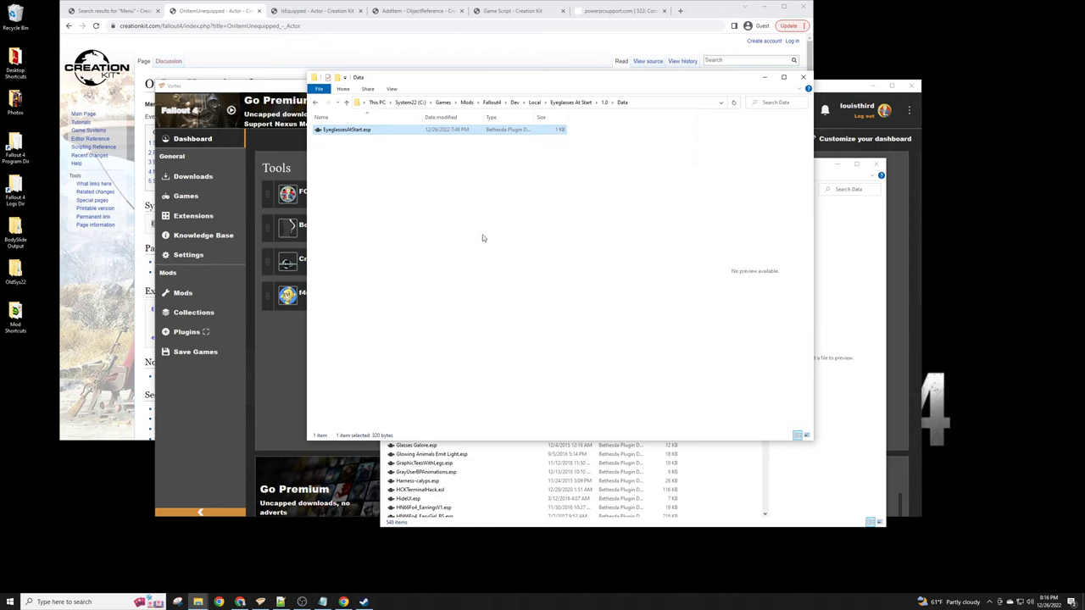
left_click(404, 204)
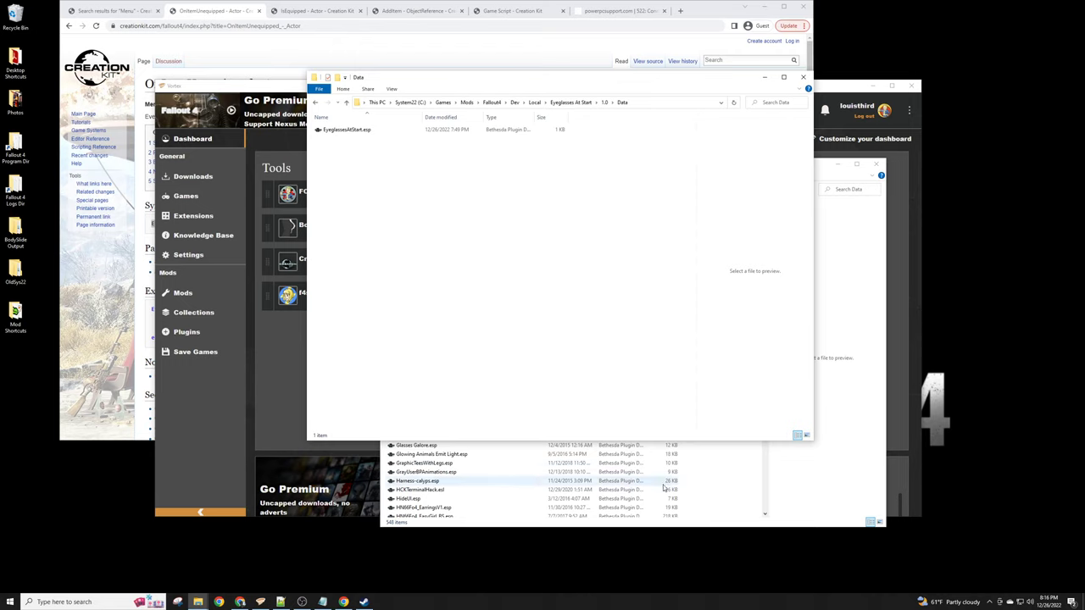
Locate the Scripts folder in the game's Data folder, and create a matching Scripts folder in the mod's 1.0\Data folder.
left_click(800, 478)
left_click_drag(767, 398, 767, 216)
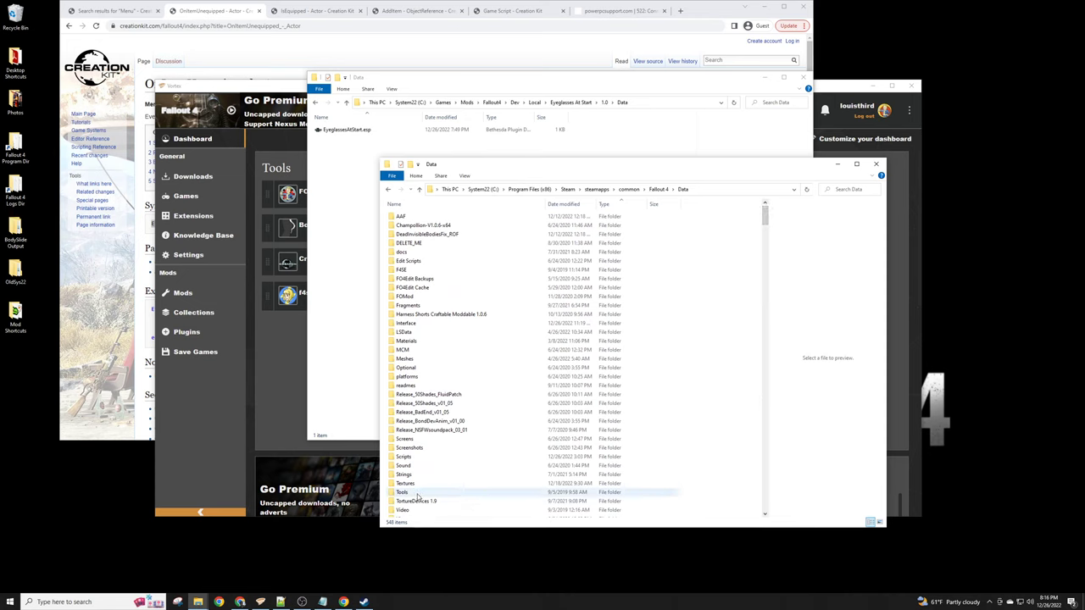
scroll(428, 380, "down", 1)
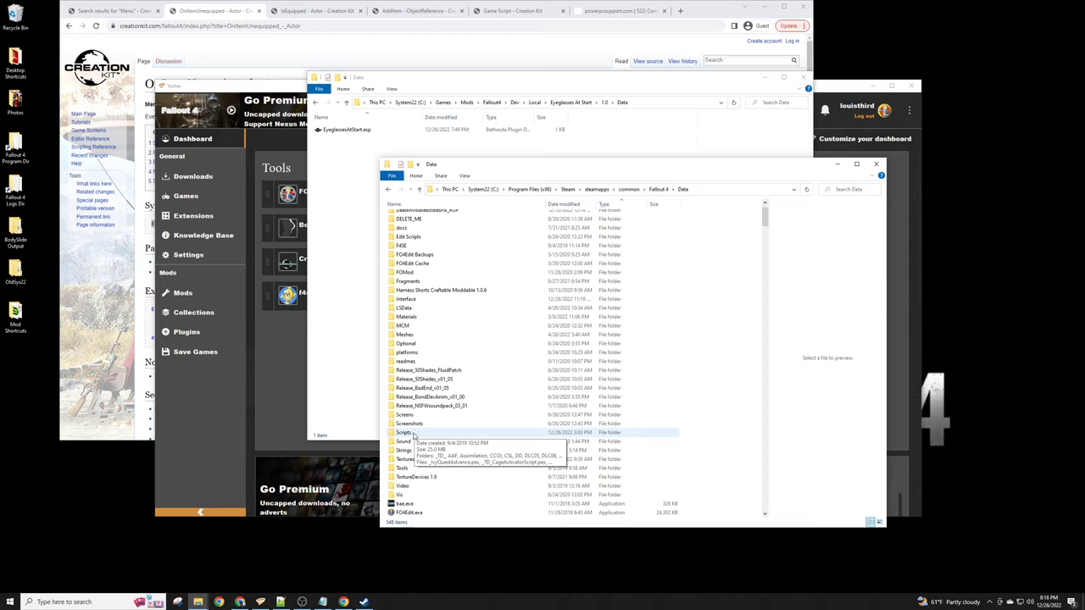
left_click(351, 169)
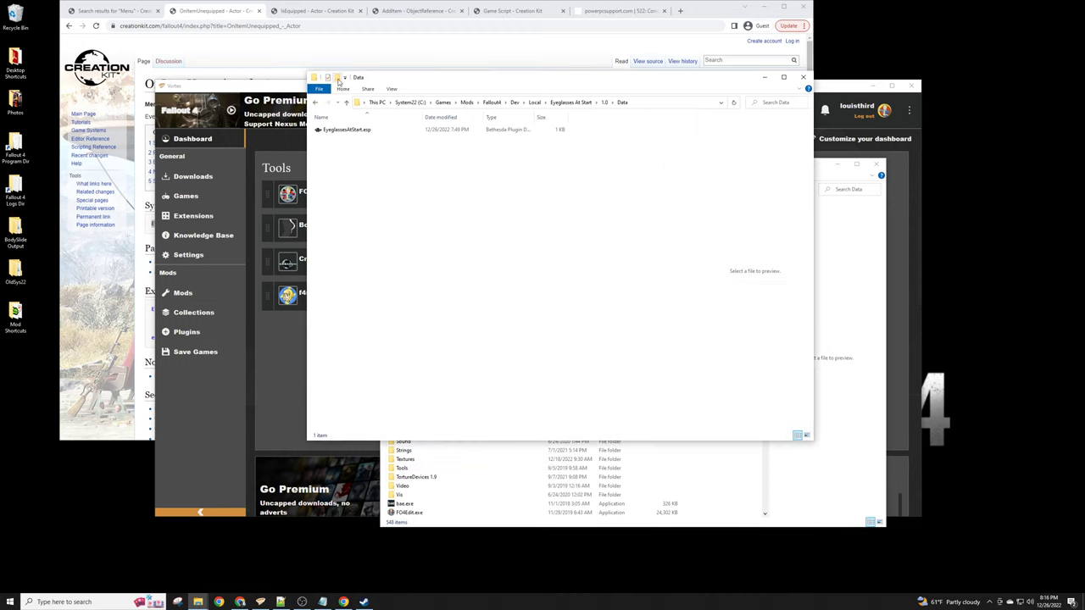
left_click(338, 77)
type("Scripts")
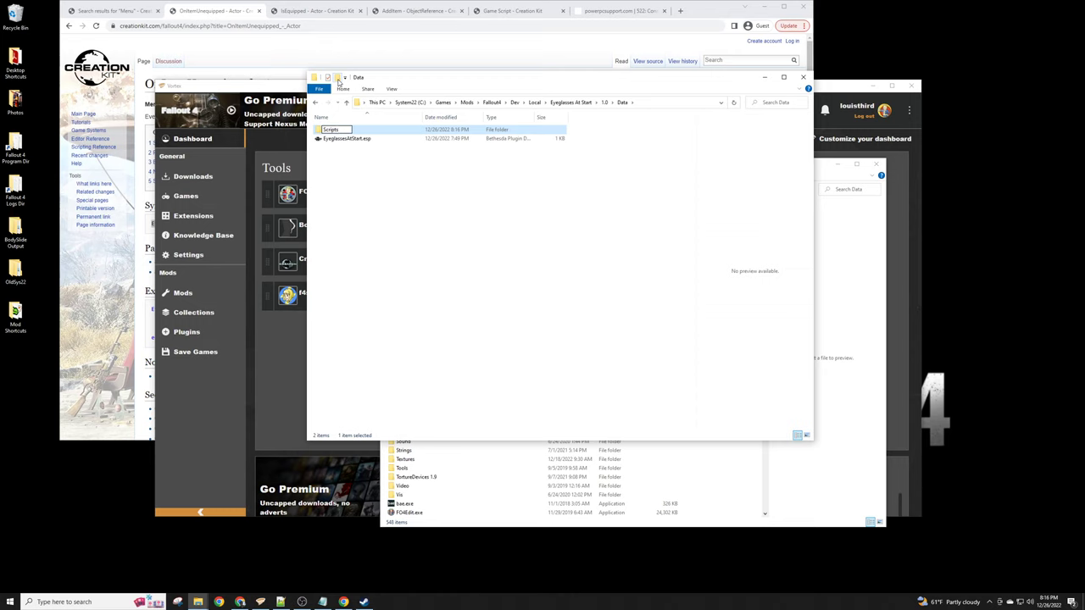
key("Return")
Open the mod's new Scripts folder, and check the compiled script in the game's Data\Scripts\EyeglassesAtStart folder.
key("Return")
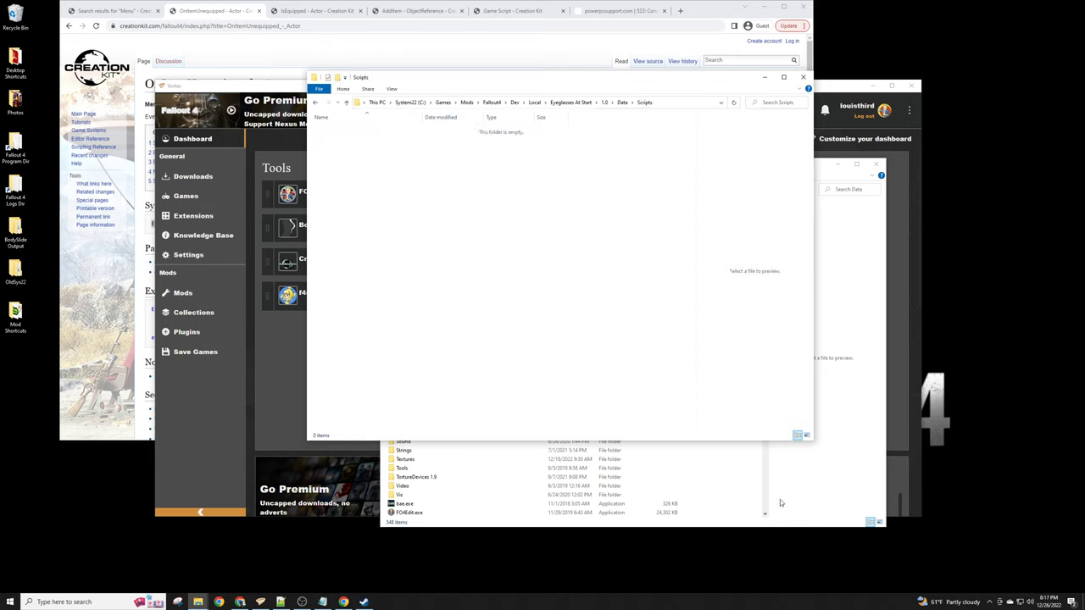
left_click(810, 465)
double_click(404, 433)
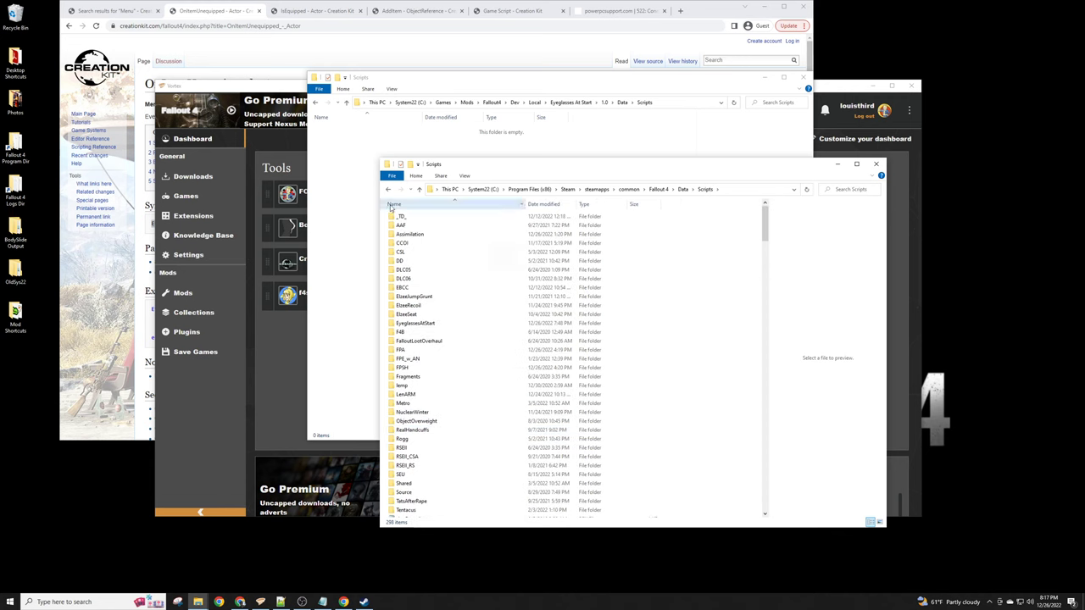
double_click(432, 326)
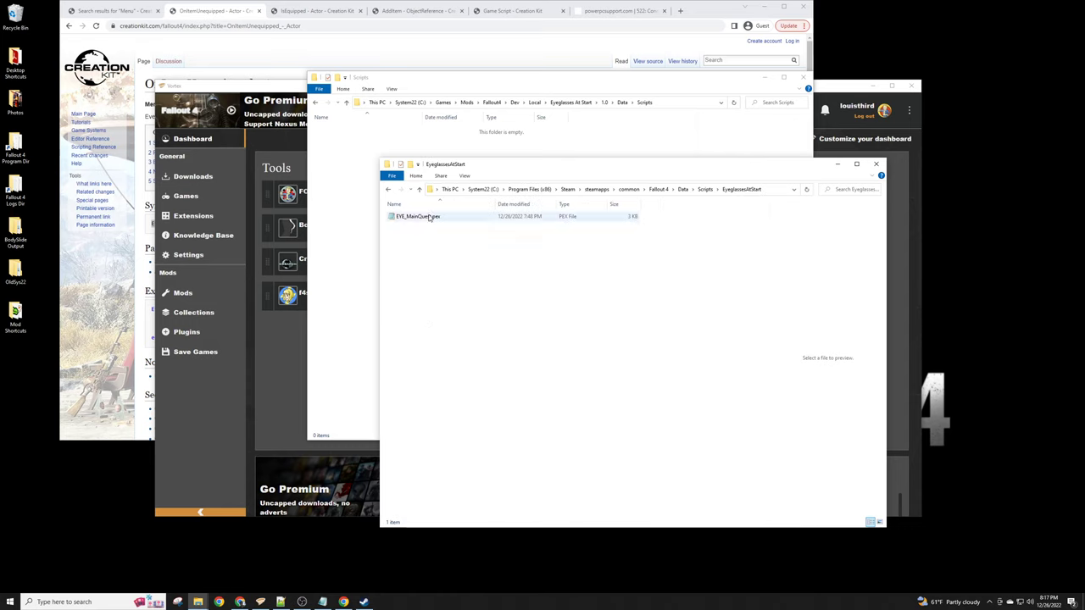
left_click(443, 223)
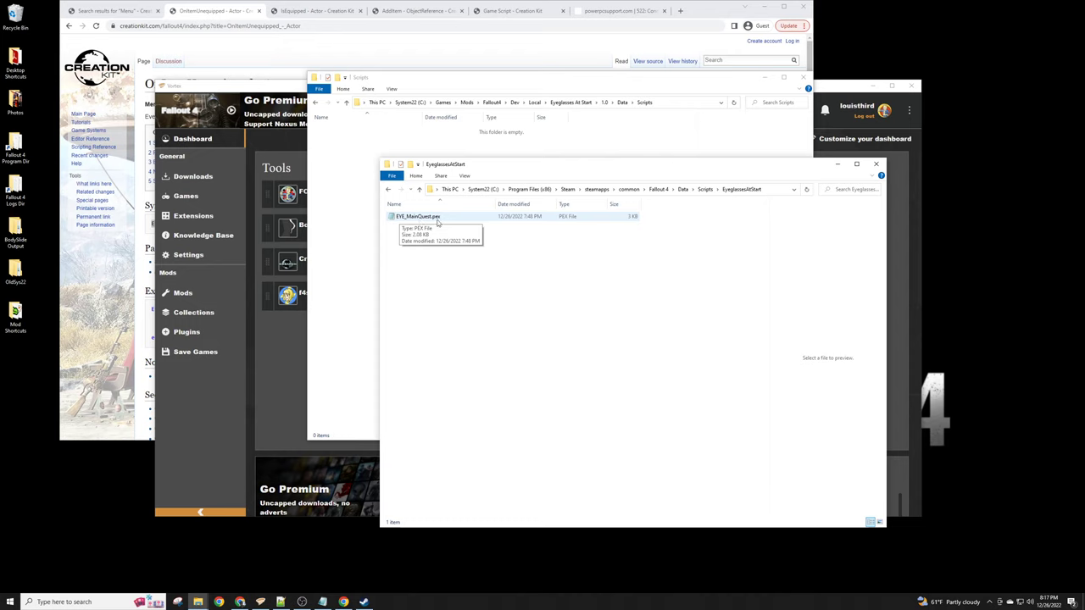
Copy the EyeglassesAtStart folder from the game's Data\Scripts folder into the mod's 1.0\Data\Scripts folder.
left_click(704, 190)
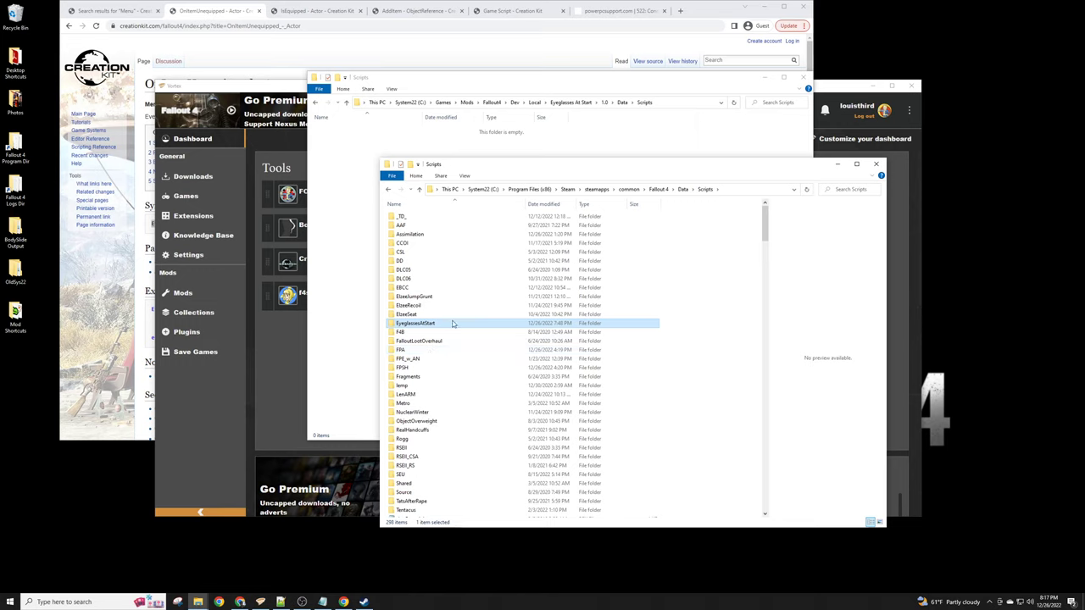
right_click(379, 197)
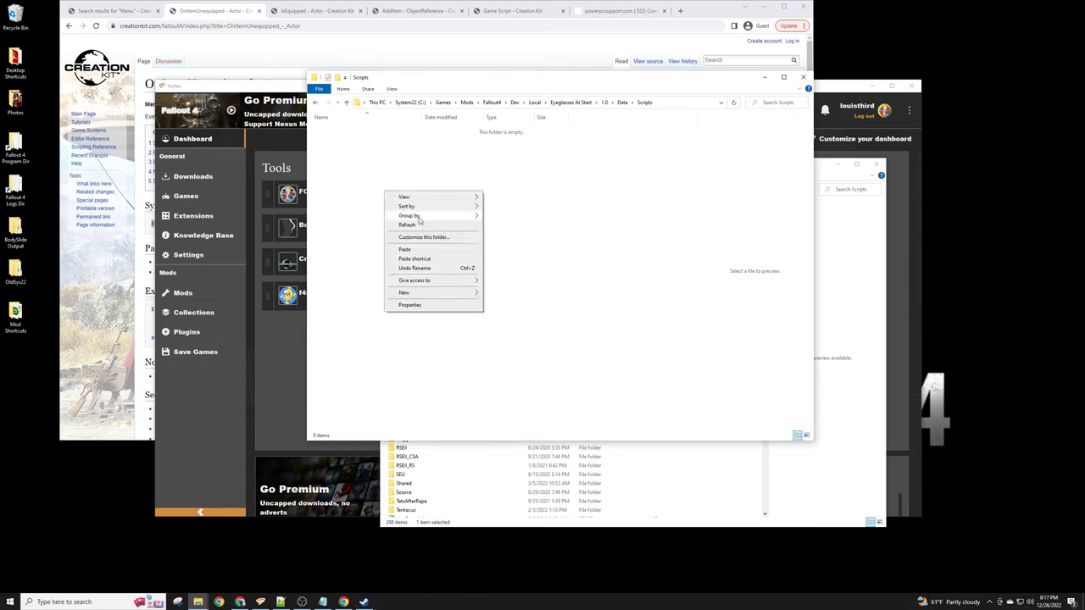
left_click(413, 234)
left_click(400, 188)
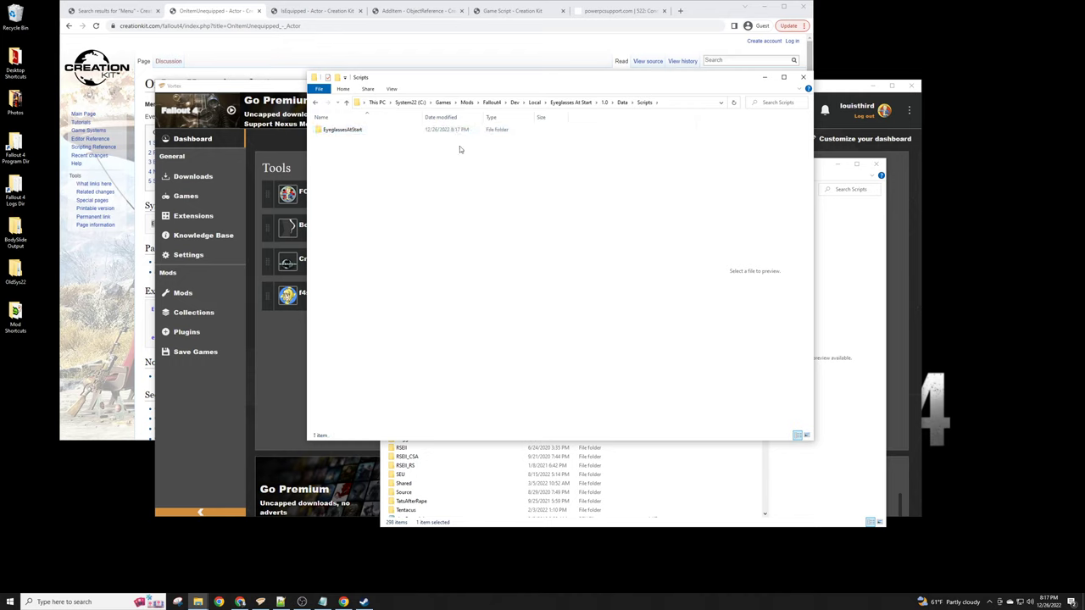
Open the game's Scripts\Source folder, and create and open a matching Source folder inside the mod's Scripts folder.
left_click(806, 469)
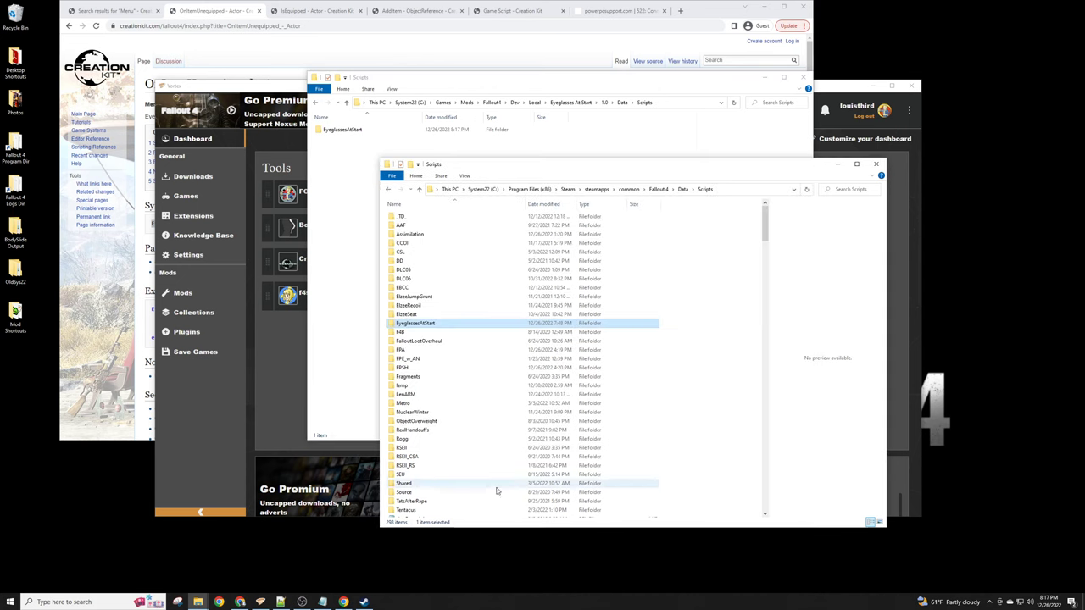
double_click(413, 494)
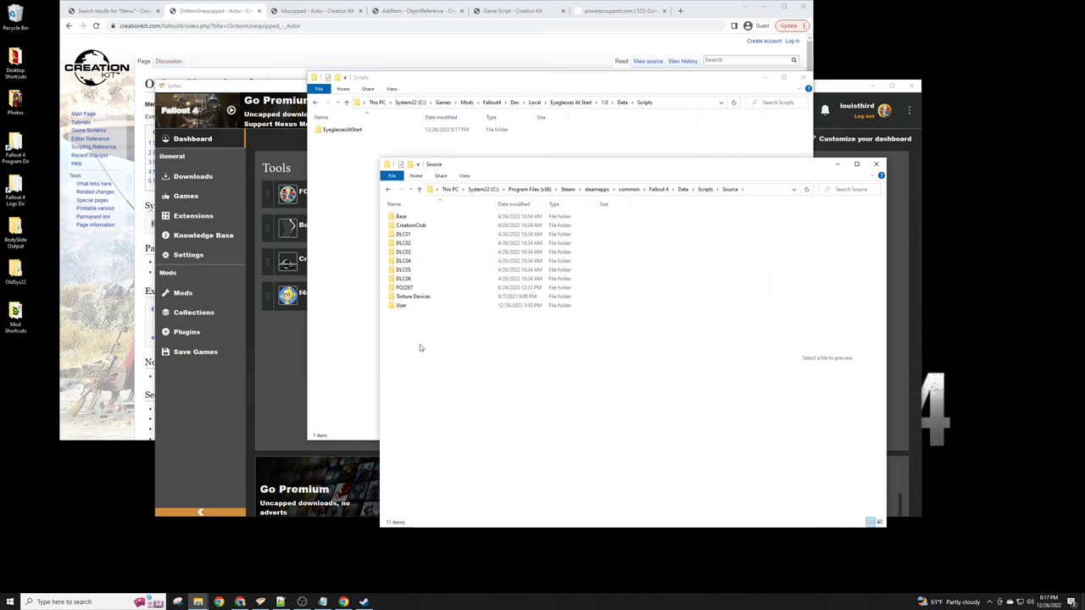
left_click(340, 79)
left_click(338, 78)
type("Source")
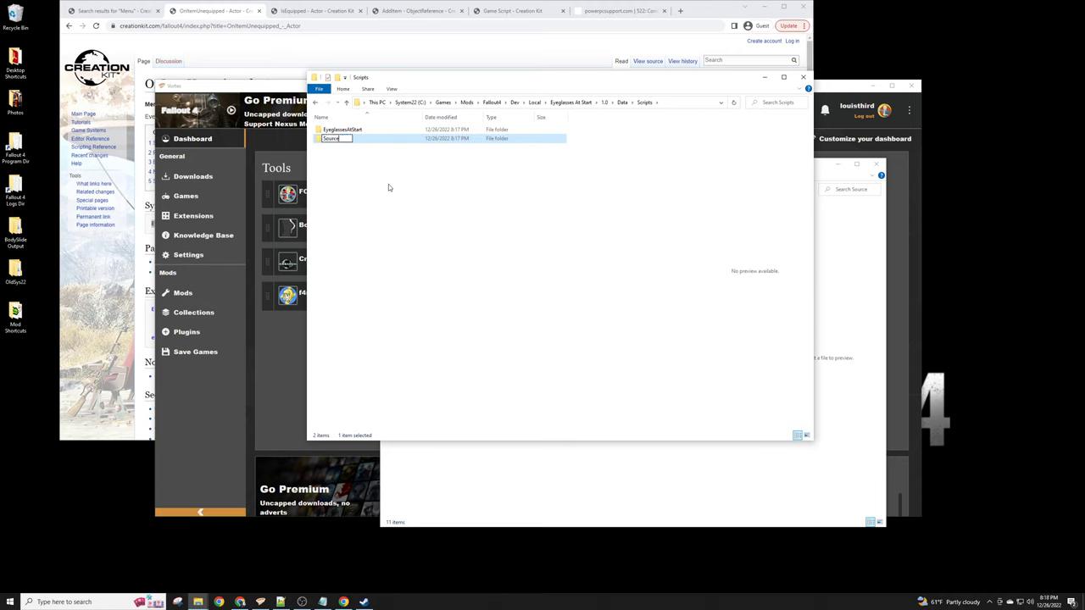
key("Return")
key("Return")
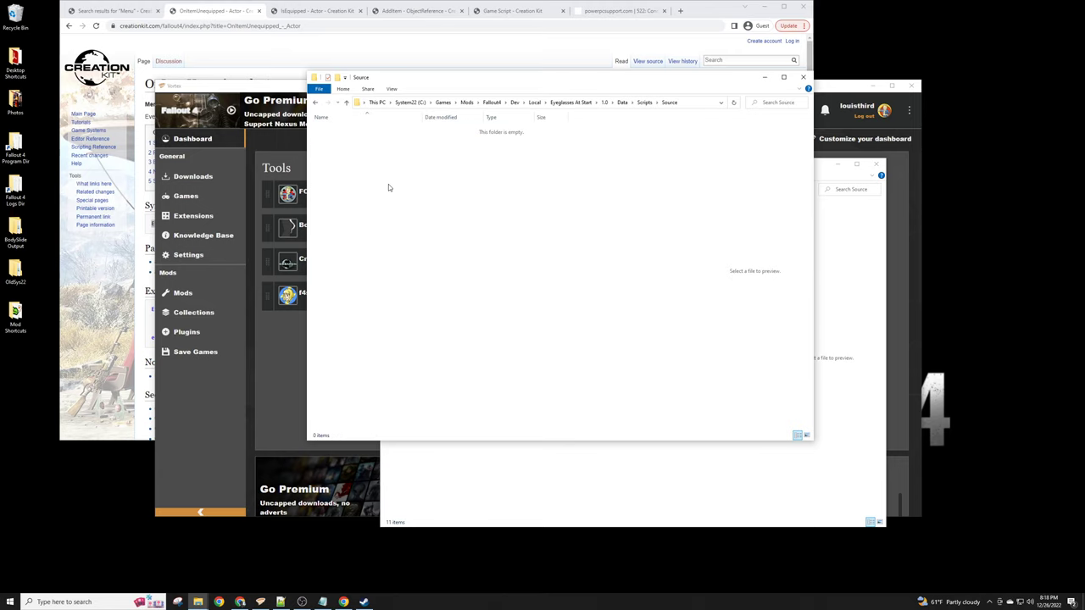
Create a User folder inside the mod's 1.0\Data\Scripts\Source folder and open it.
left_click(513, 480)
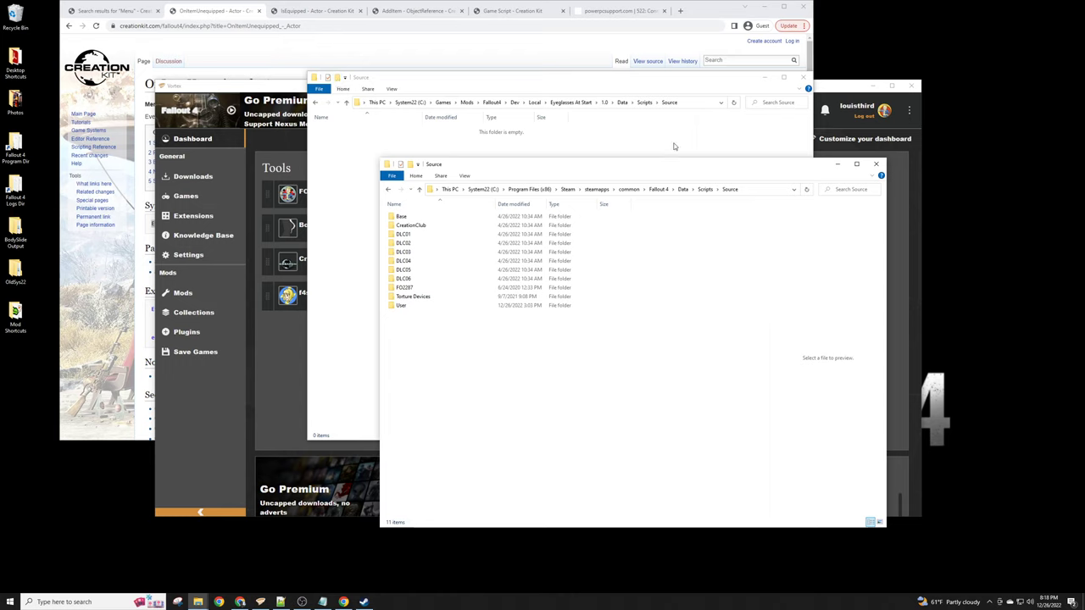
left_click(653, 128)
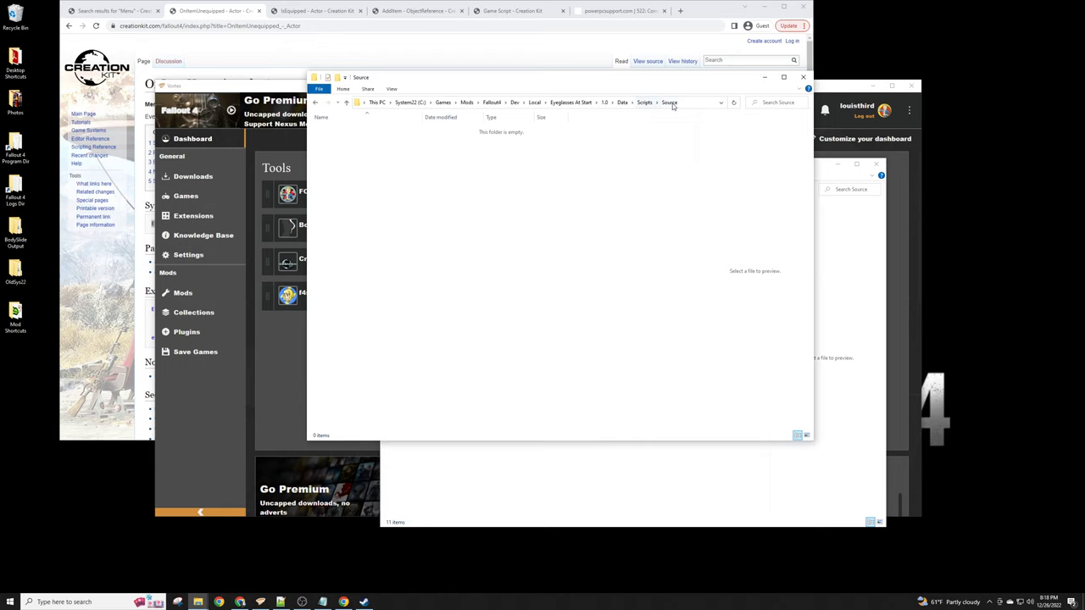
left_click(857, 283)
left_click(327, 187)
left_click(339, 77)
type("User")
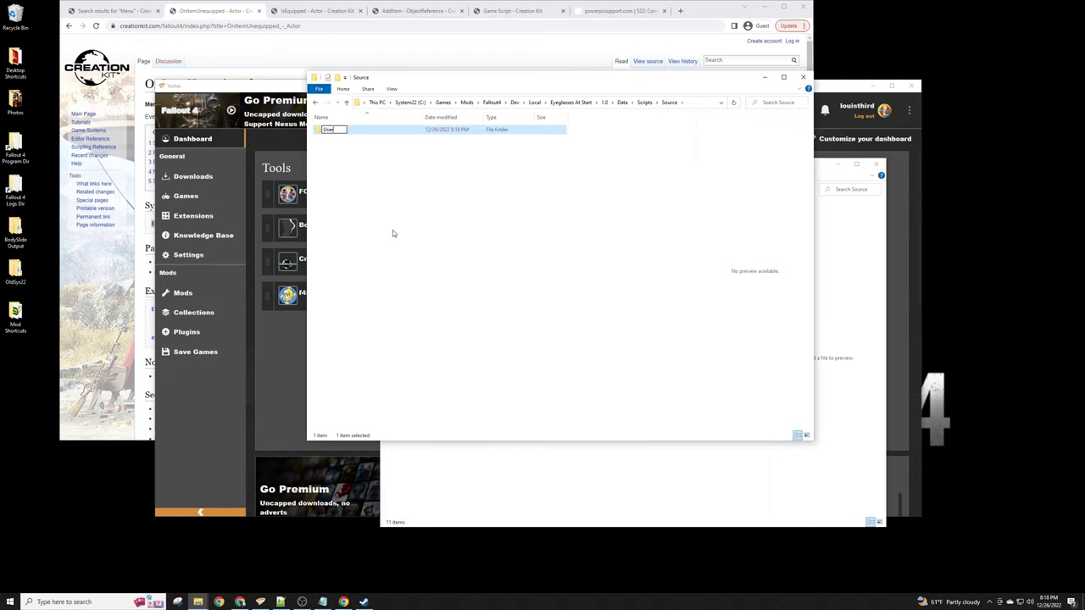
key("Return")
key("Return")
Find EYE_MainQuest.psc in the game's Source\User\EyeglassesAtStart folder, and open it in Notepad.
left_click(473, 496)
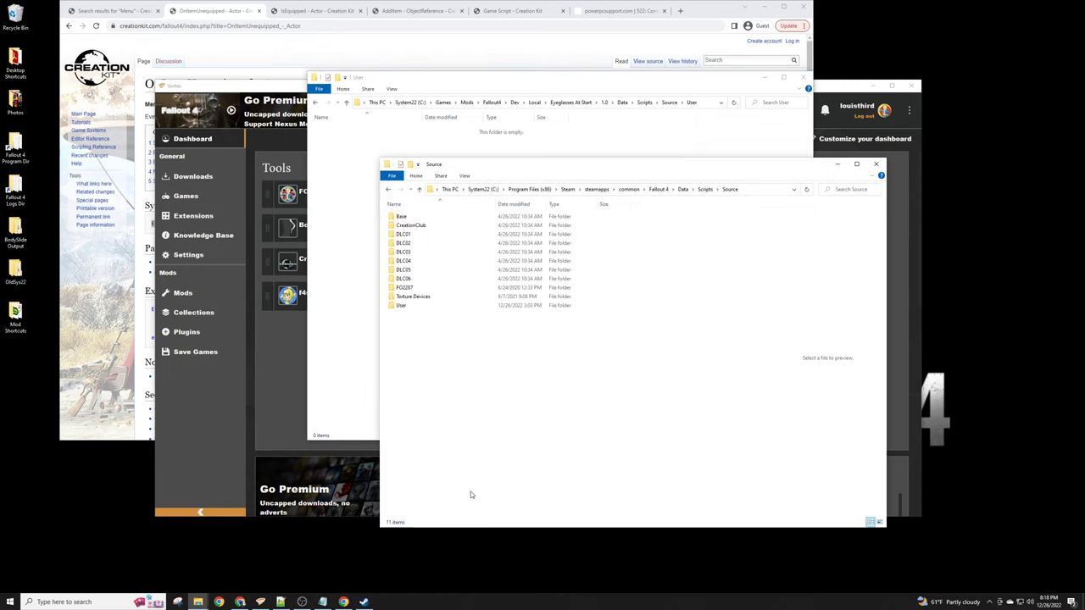
double_click(401, 307)
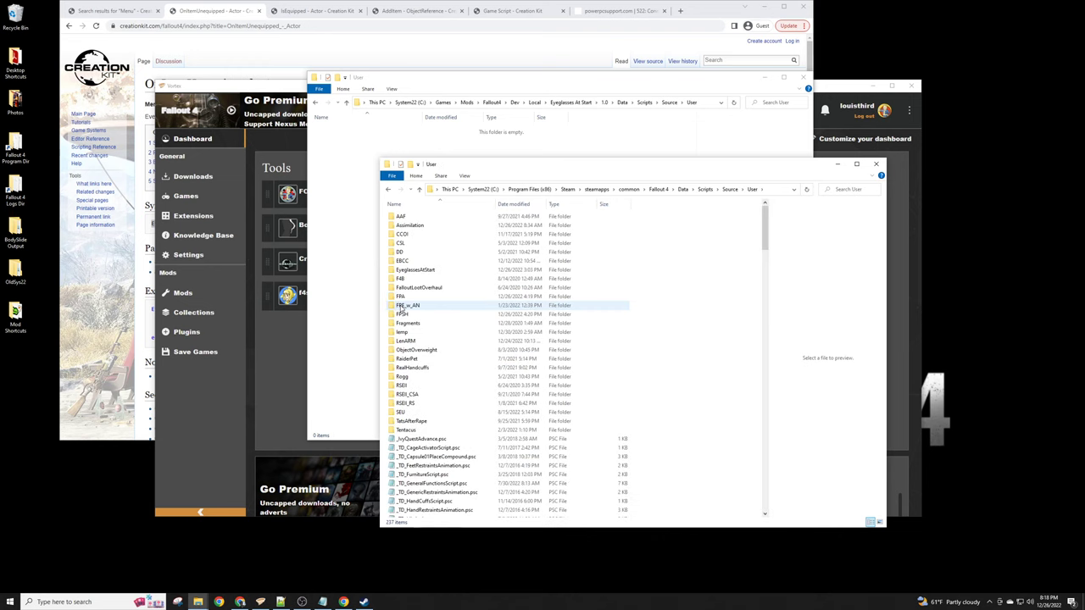
double_click(431, 271)
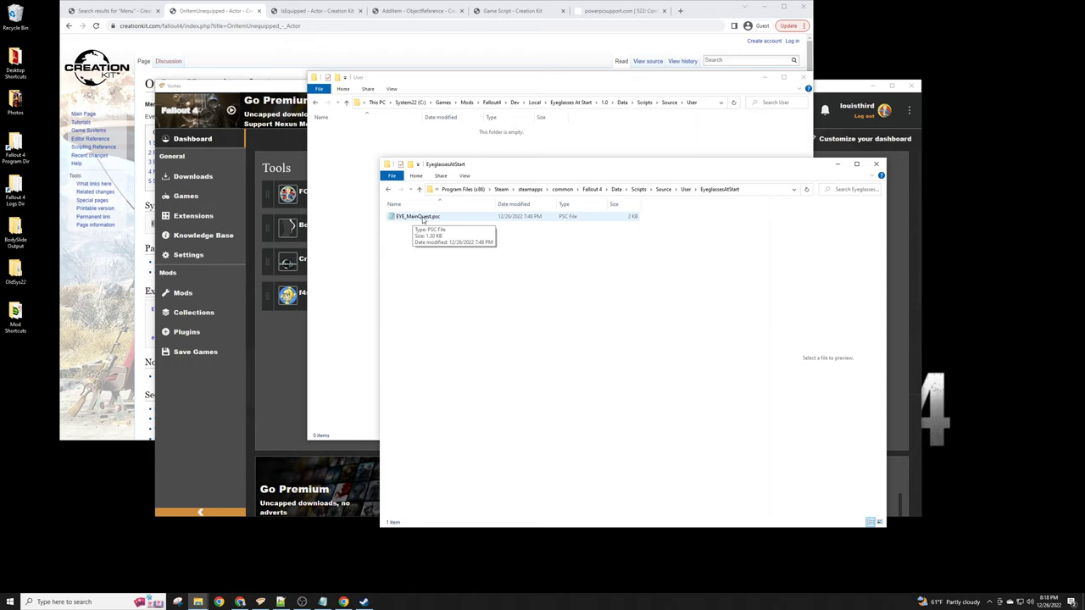
right_click(421, 218)
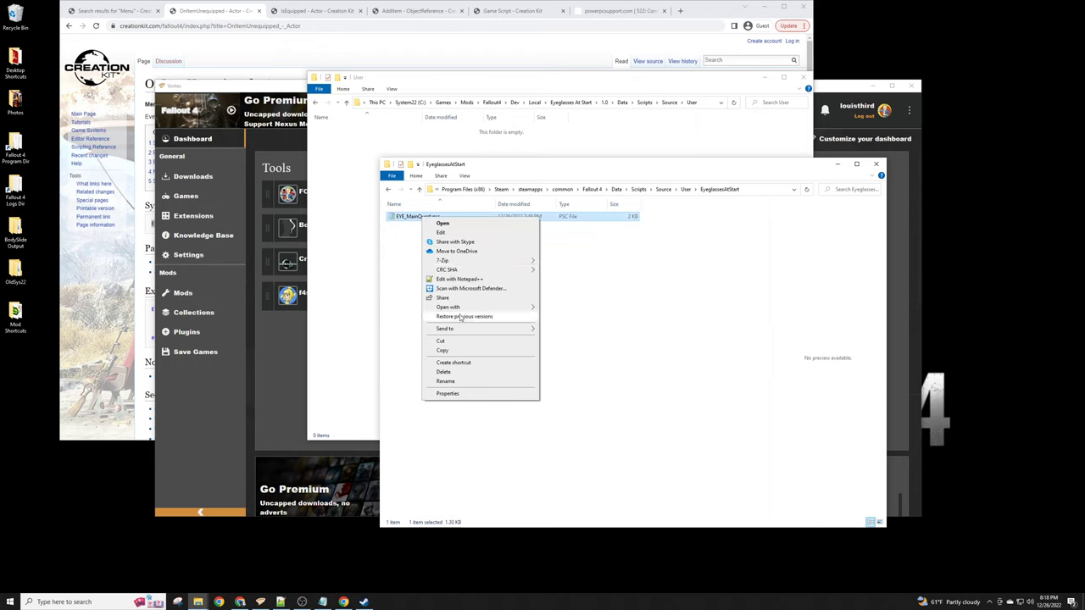
mouse_move(526, 307)
left_click(585, 310)
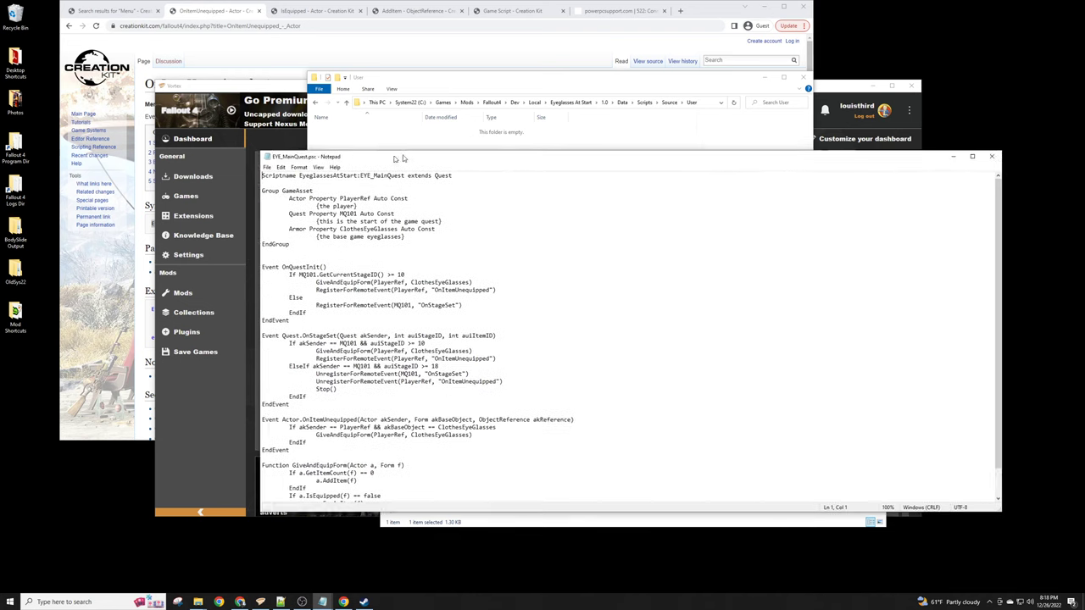
Examine the GiveAndEquipForm function in the script, its parameters and the event code that calls it.
left_click_drag(370, 146, 370, 217)
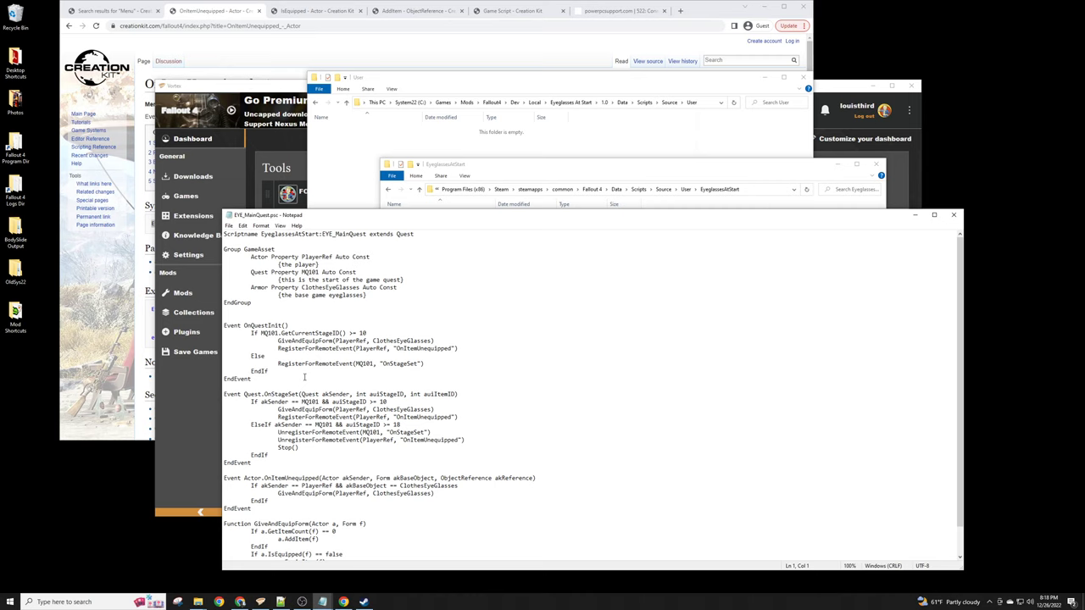
scroll(304, 377, "down", 2)
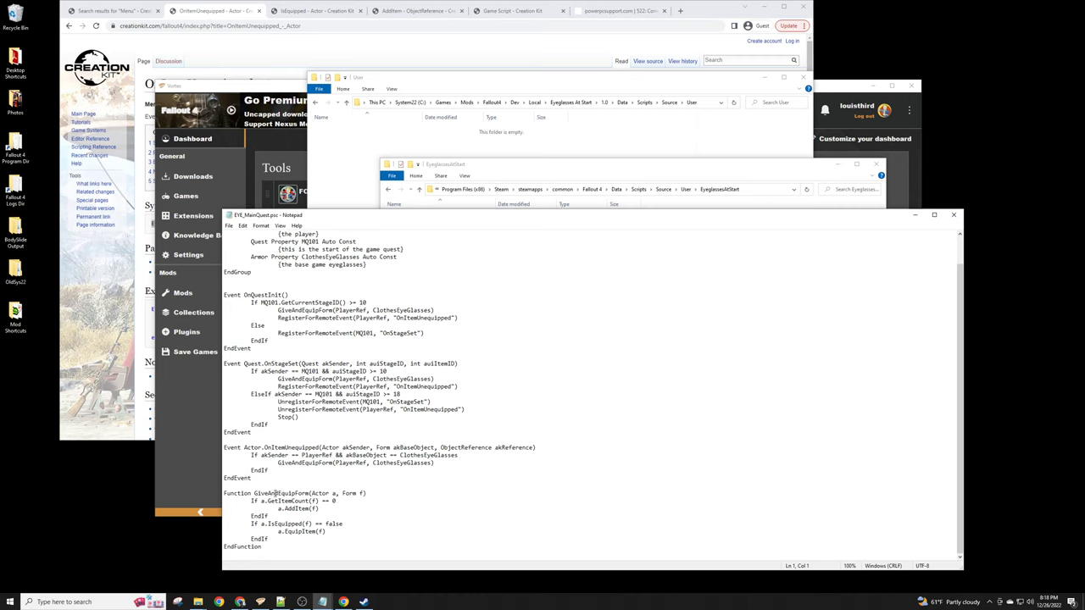
double_click(283, 494)
double_click(350, 494)
double_click(403, 464)
double_click(348, 494)
left_click(307, 379)
double_click(307, 379)
triple_click(339, 379)
double_click(403, 379)
double_click(270, 492)
left_click(269, 492)
triple_click(270, 492)
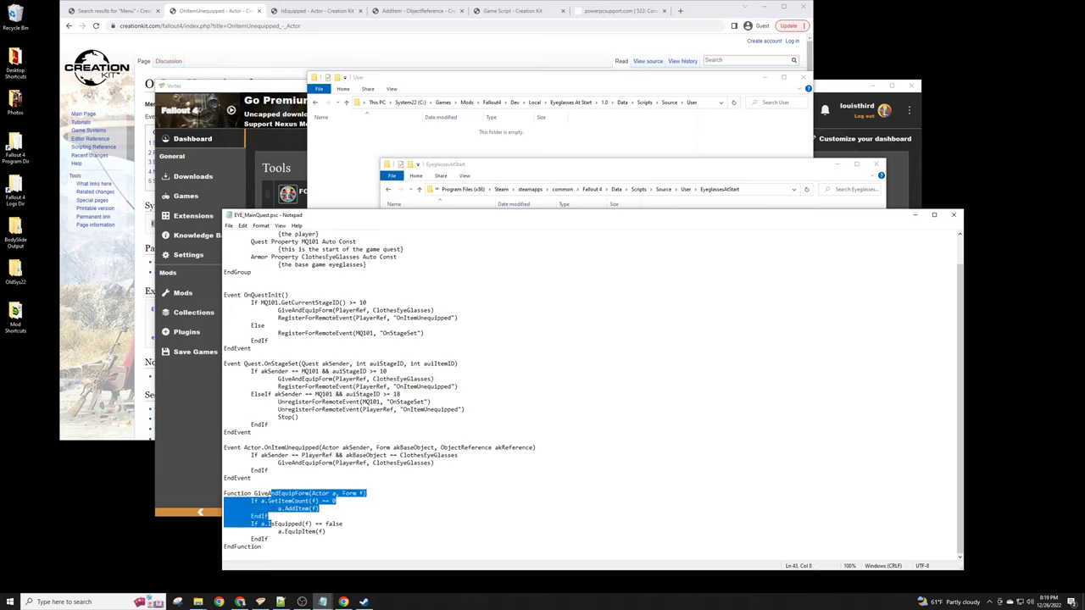
double_click(266, 493)
left_click(266, 492)
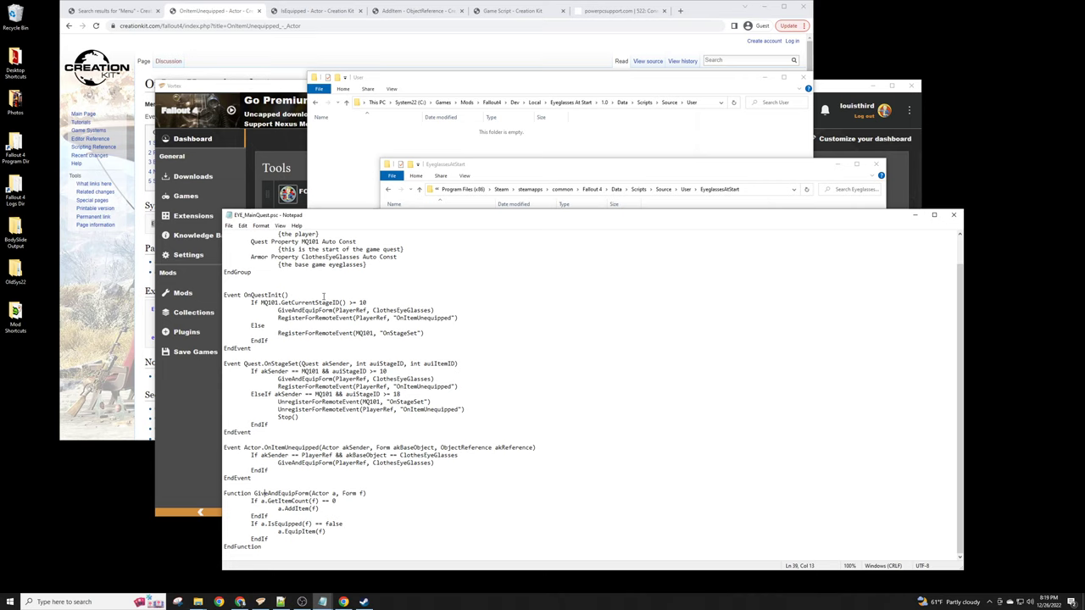
Review the quest stage conditions in the script's OnStageSet event, and close the script file.
double_click(382, 371)
double_click(396, 394)
type("18")
left_click(380, 371)
scroll(408, 382, "up", 2)
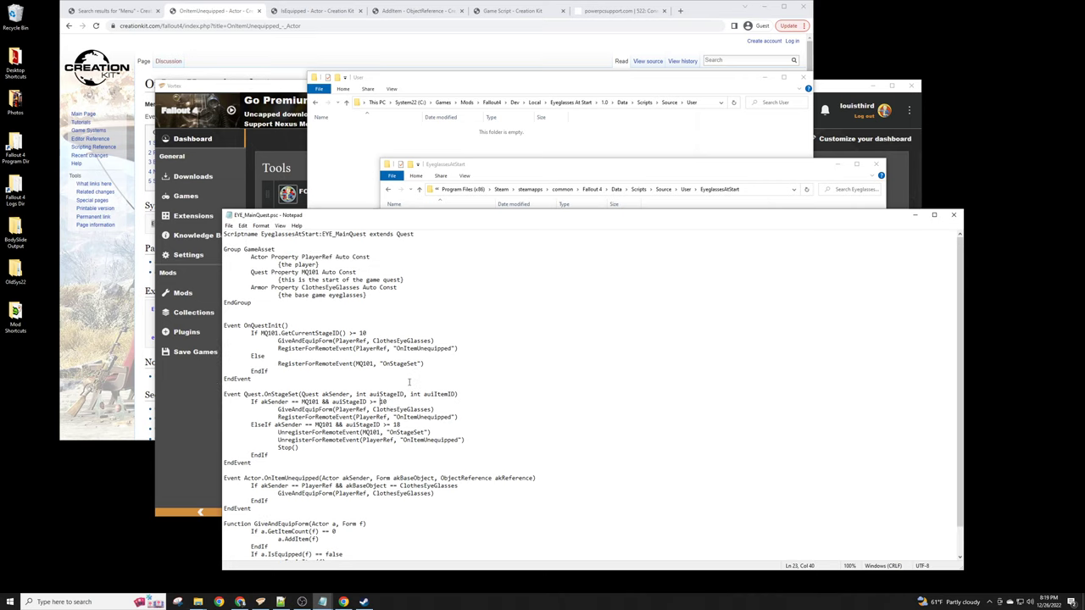
left_click(960, 217)
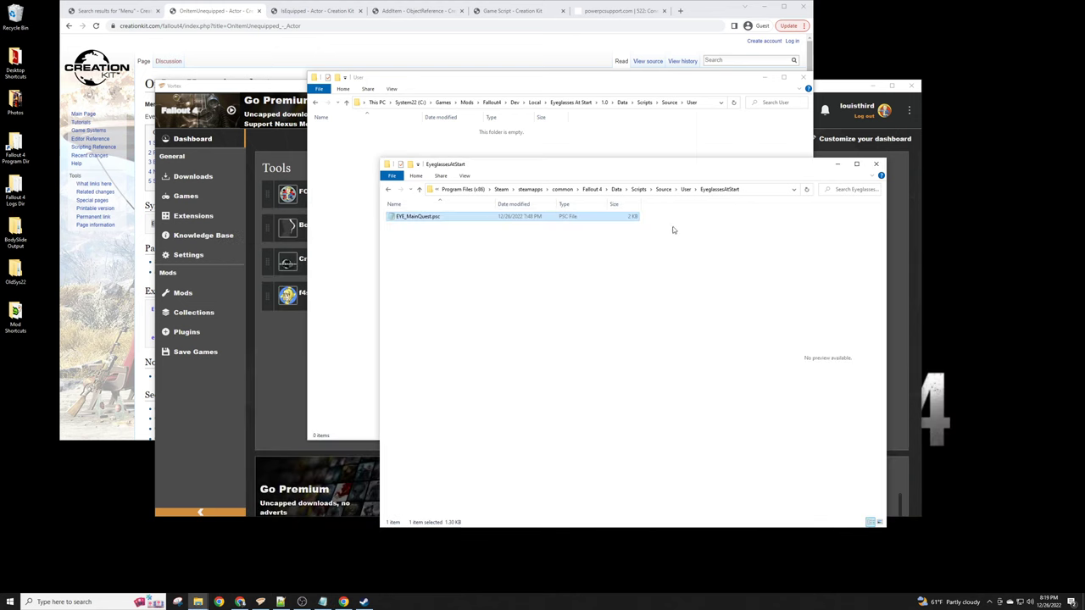
Copy the EyeglassesAtStart source folder from the game's Source\User folder into the mod's Scripts\Source\User folder.
left_click(683, 192)
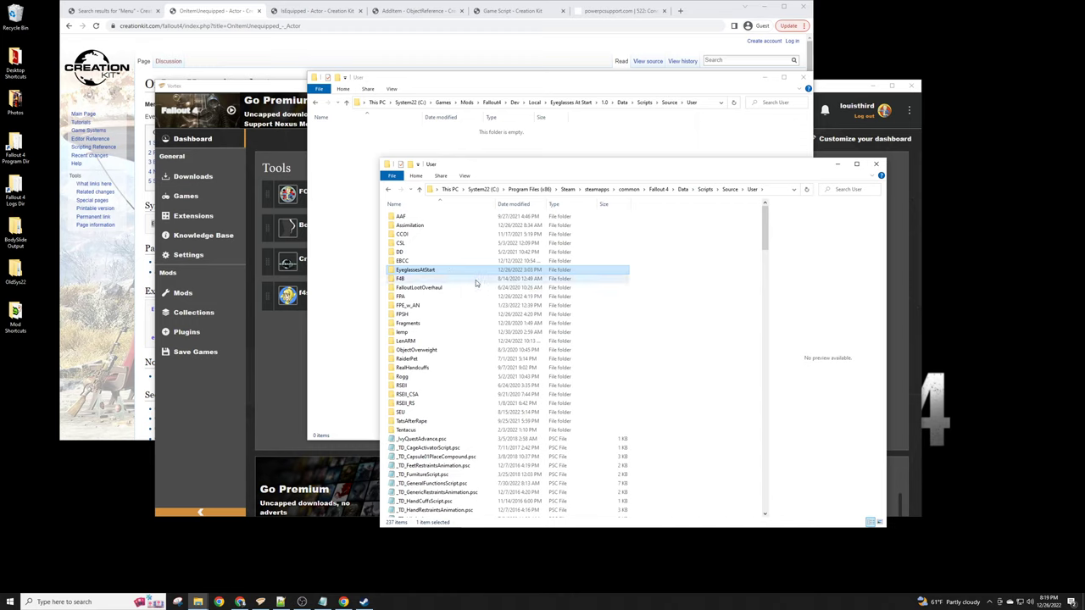
left_click(344, 154)
right_click(431, 235)
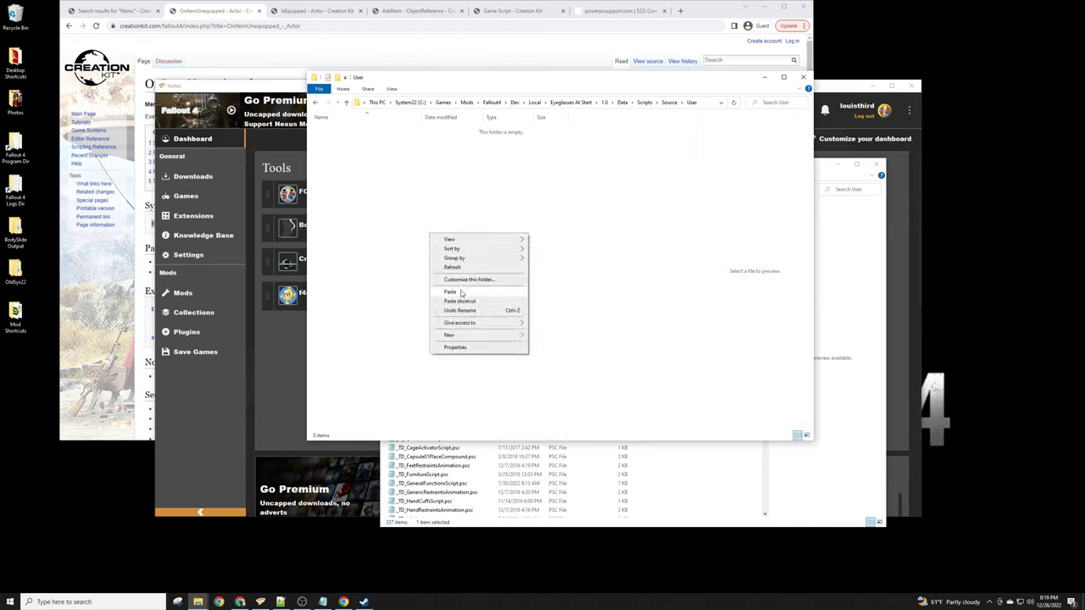
left_click(450, 292)
left_click(433, 215)
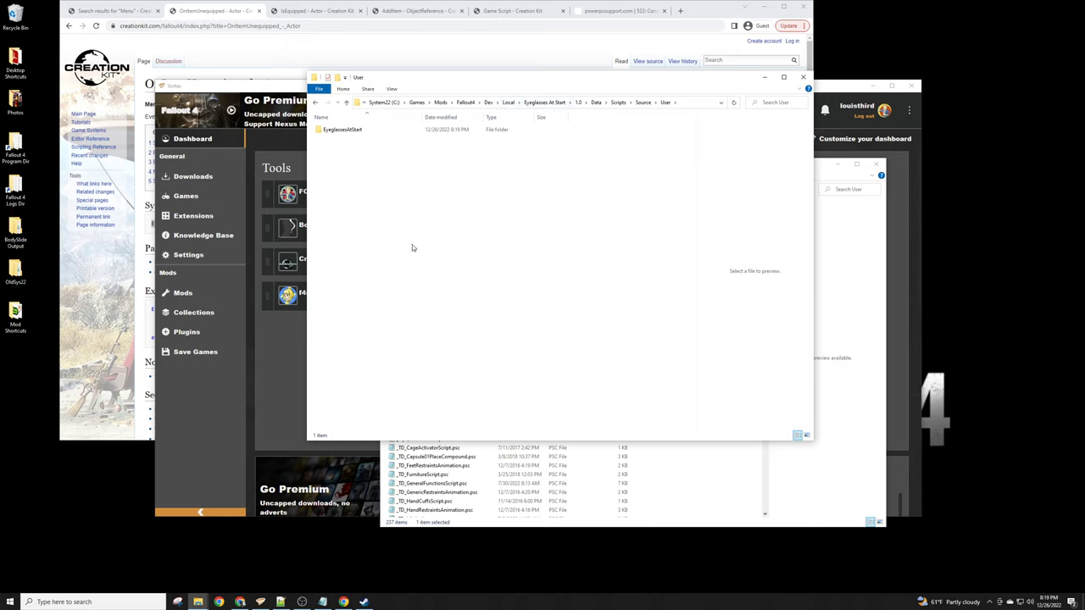
Check the mod's 1.0 Data folder for the EyeglassesAtStart.esp plugin and the compiled EYE_MainQuest.pex script in its Scripts folder.
left_click(696, 471)
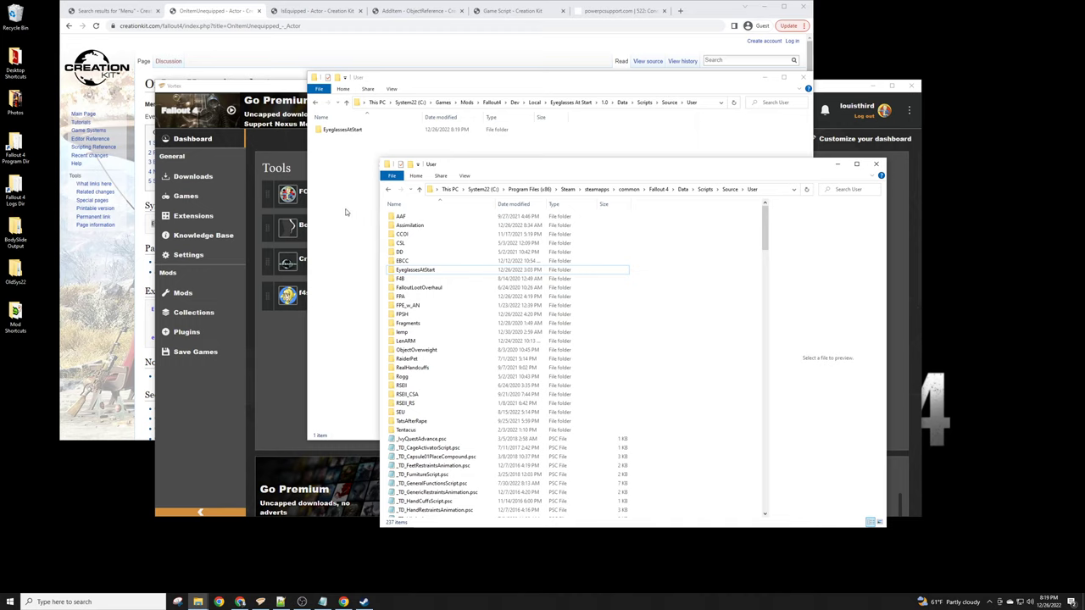
left_click(344, 201)
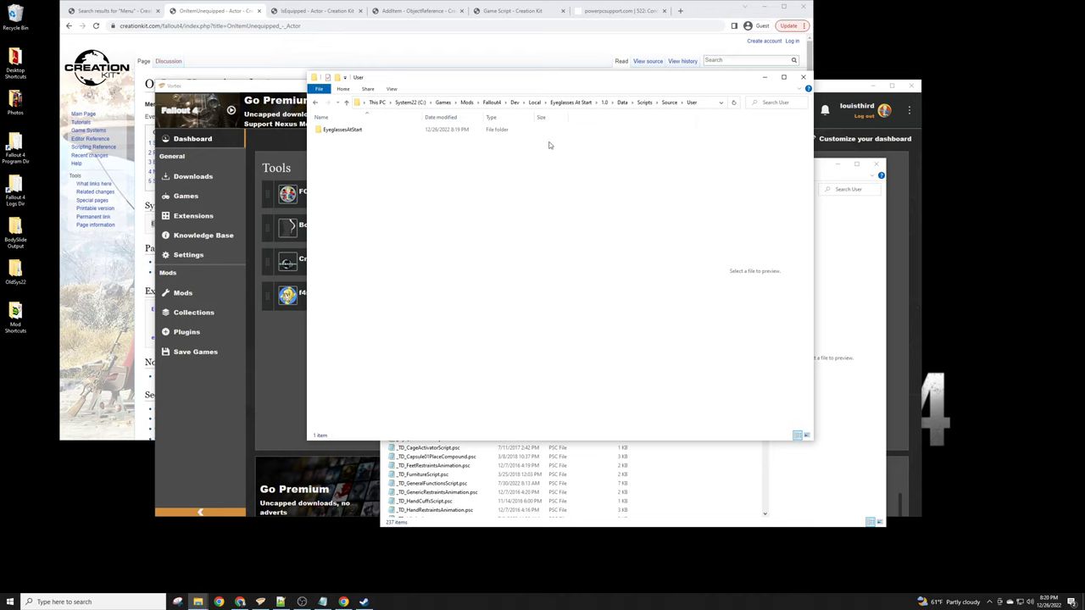
left_click(605, 103)
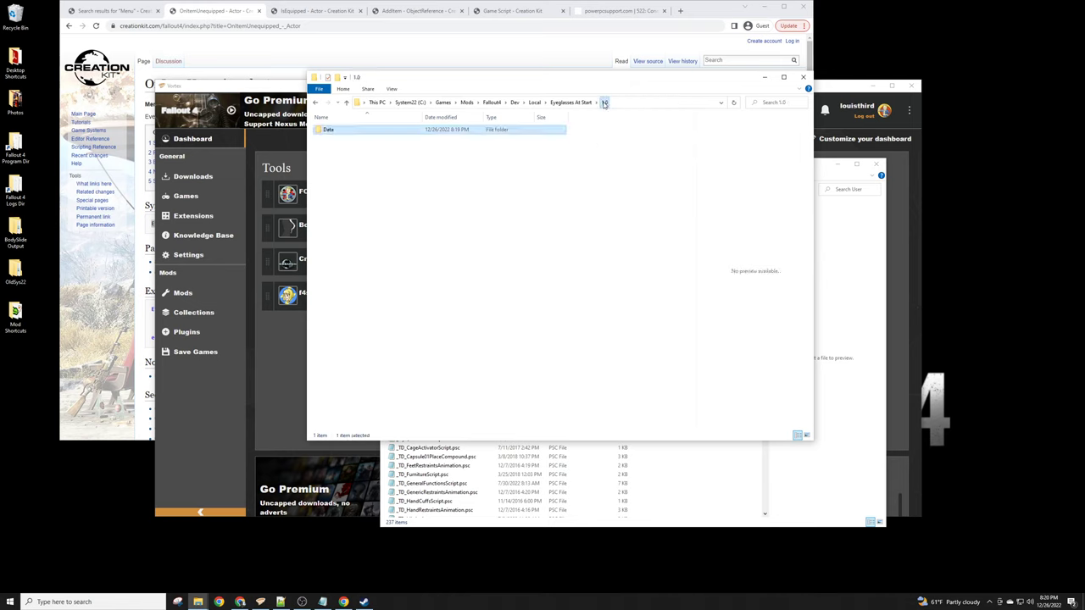
double_click(323, 129)
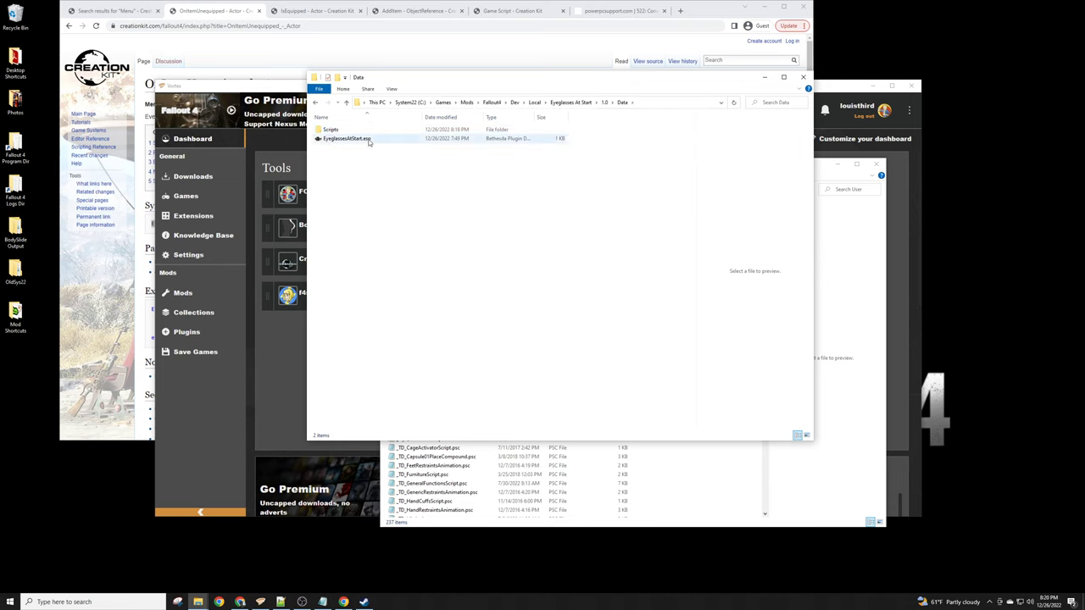
left_click(366, 139)
left_click(332, 132)
double_click(331, 132)
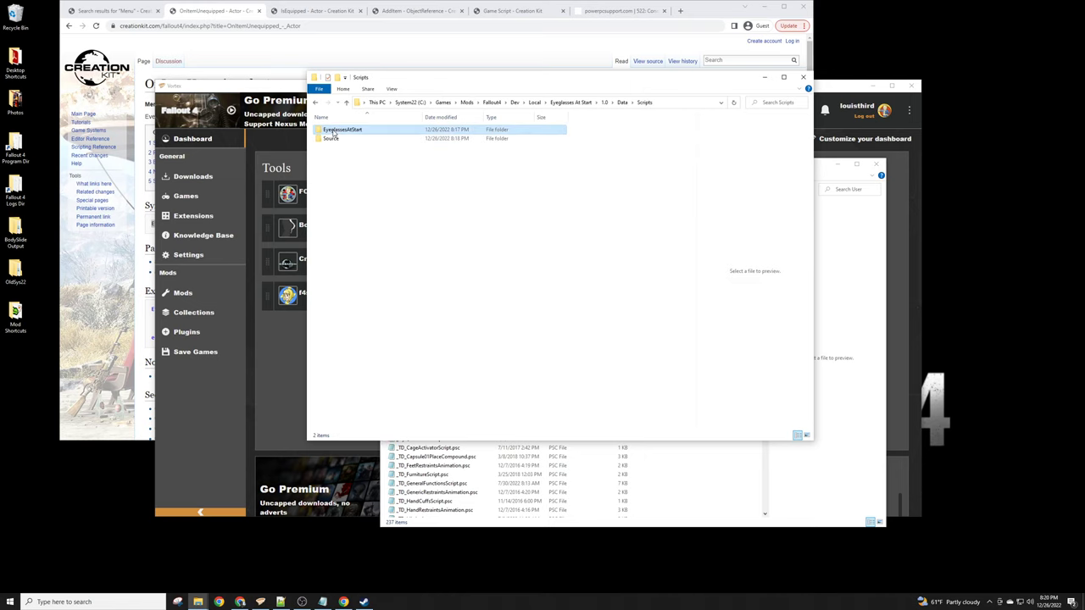
left_click(338, 132)
double_click(353, 130)
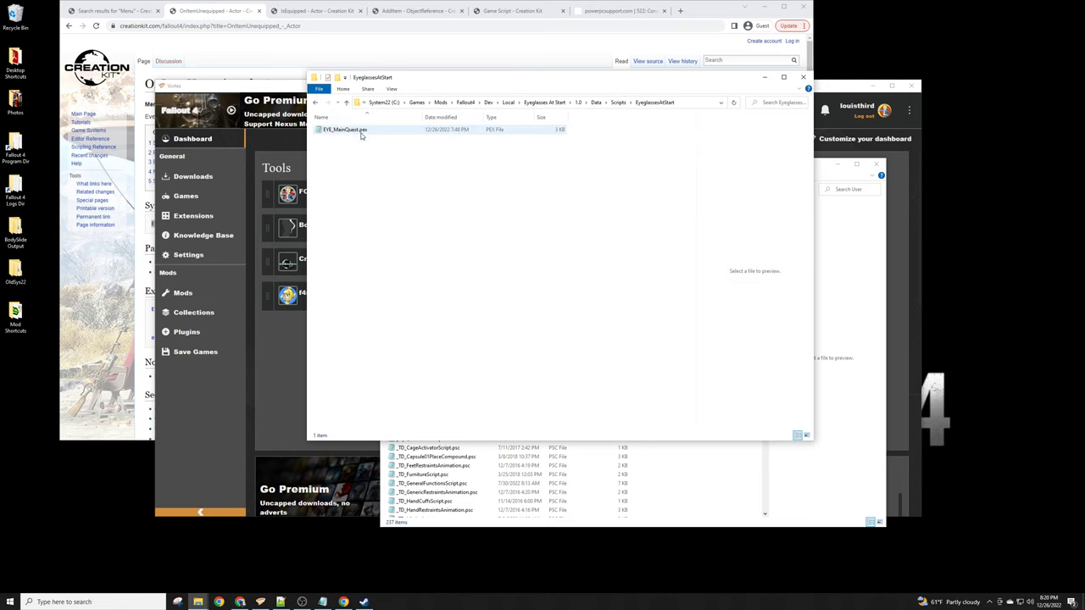
Check the mod's Scripts\Source\User\EyeglassesAtStart folder for the EYE_MainQuest.psc source script.
left_click(618, 103)
double_click(333, 138)
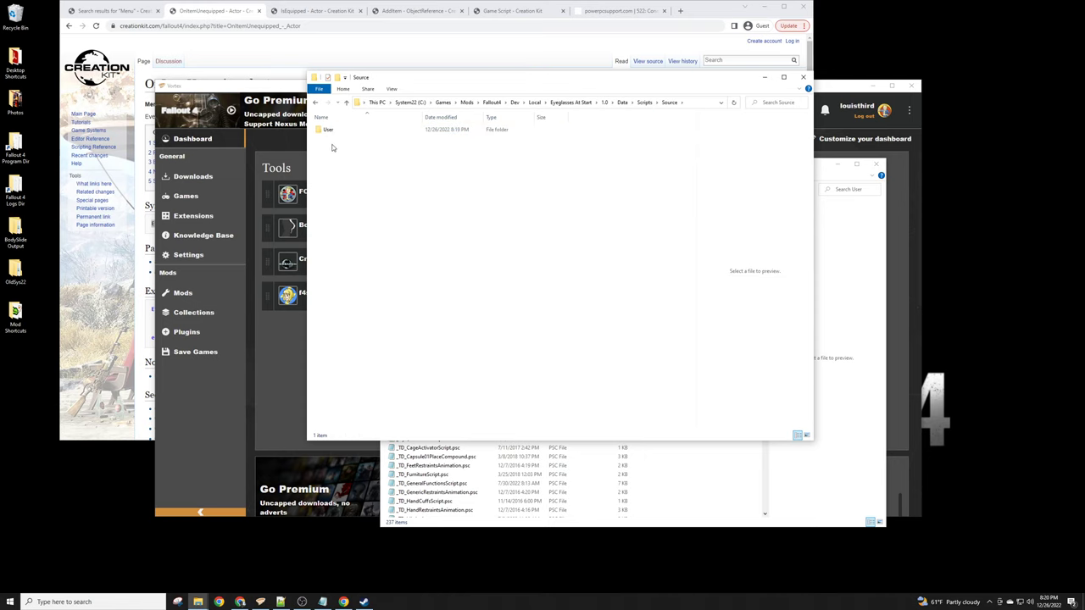
double_click(333, 130)
double_click(343, 131)
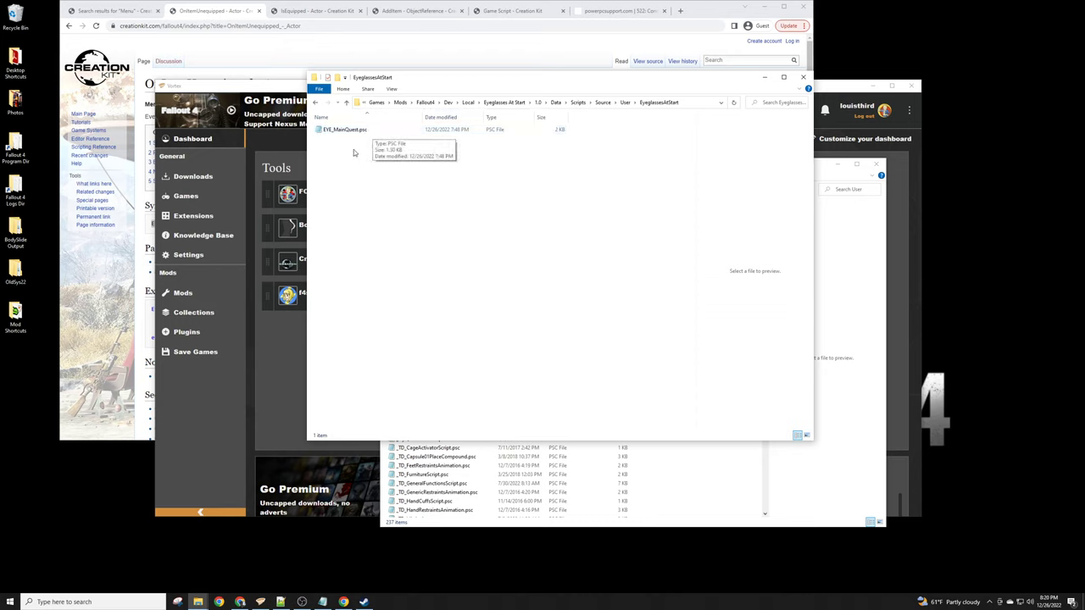
left_click(602, 102)
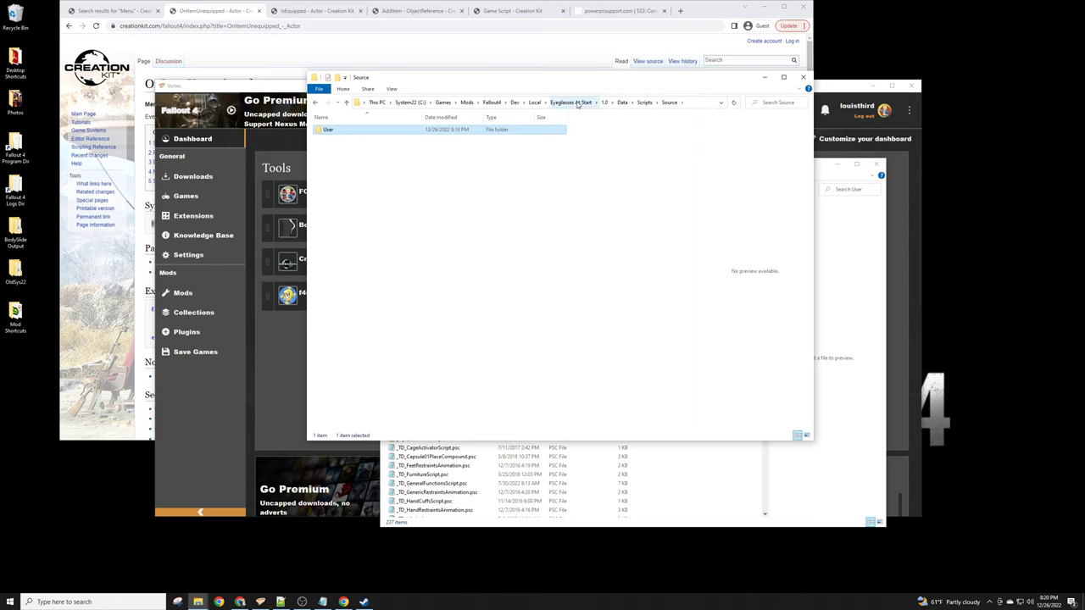
Compress the Data folder inside Eyeglasses At Start\1.0 into a Data.7z archive with 7-Zip.
left_click(578, 103)
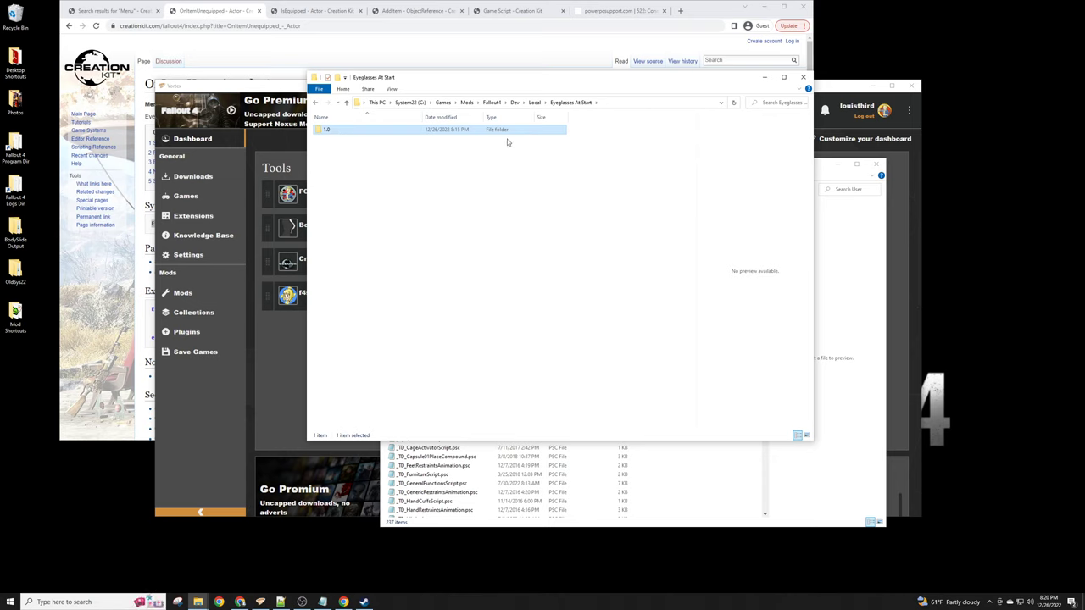
left_click(534, 103)
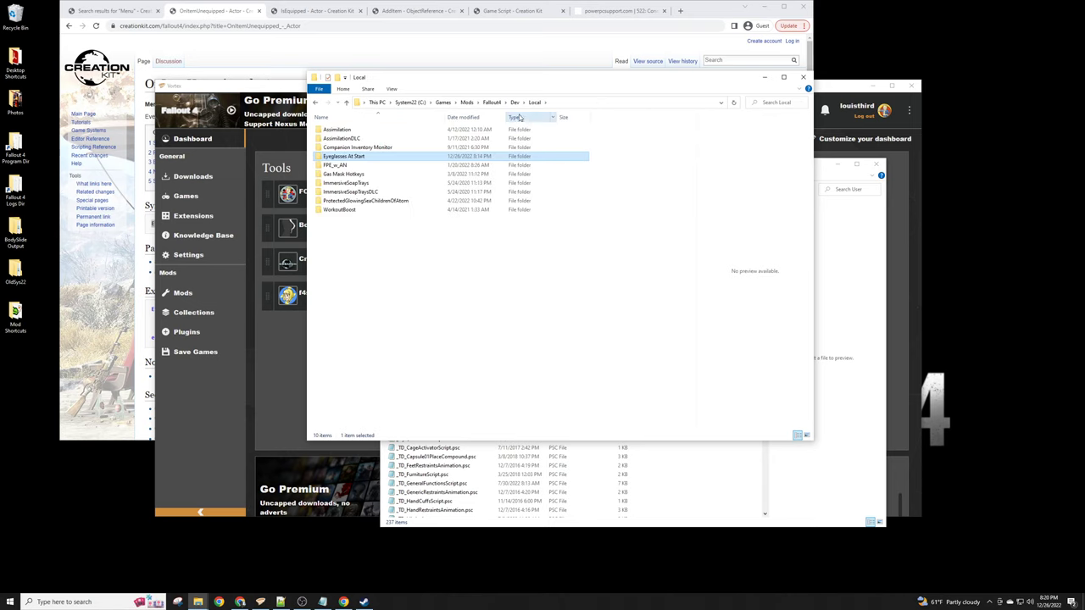
double_click(357, 157)
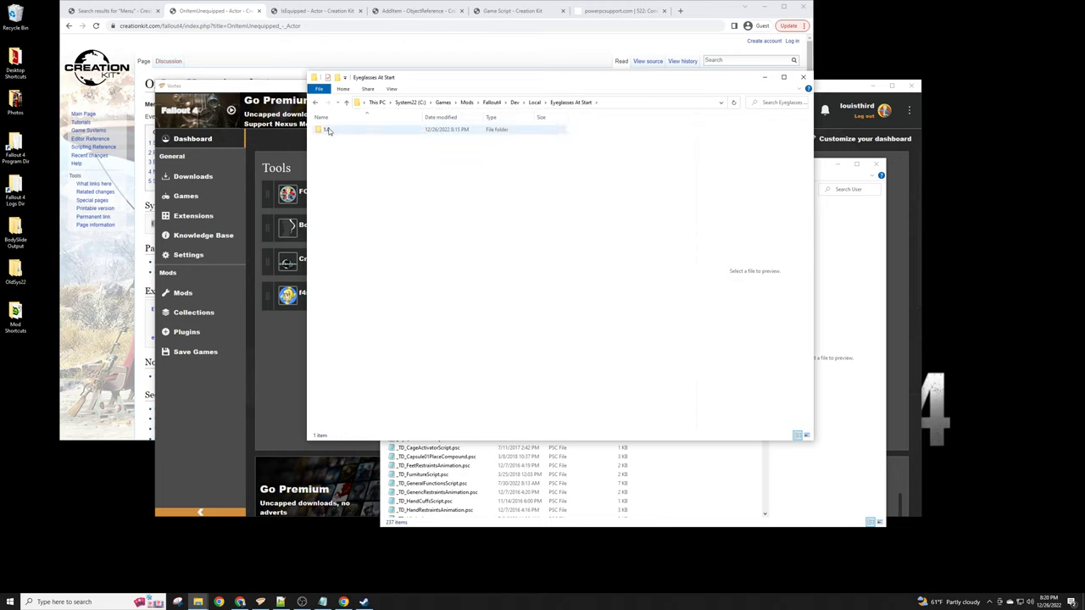
double_click(331, 132)
left_click(330, 130)
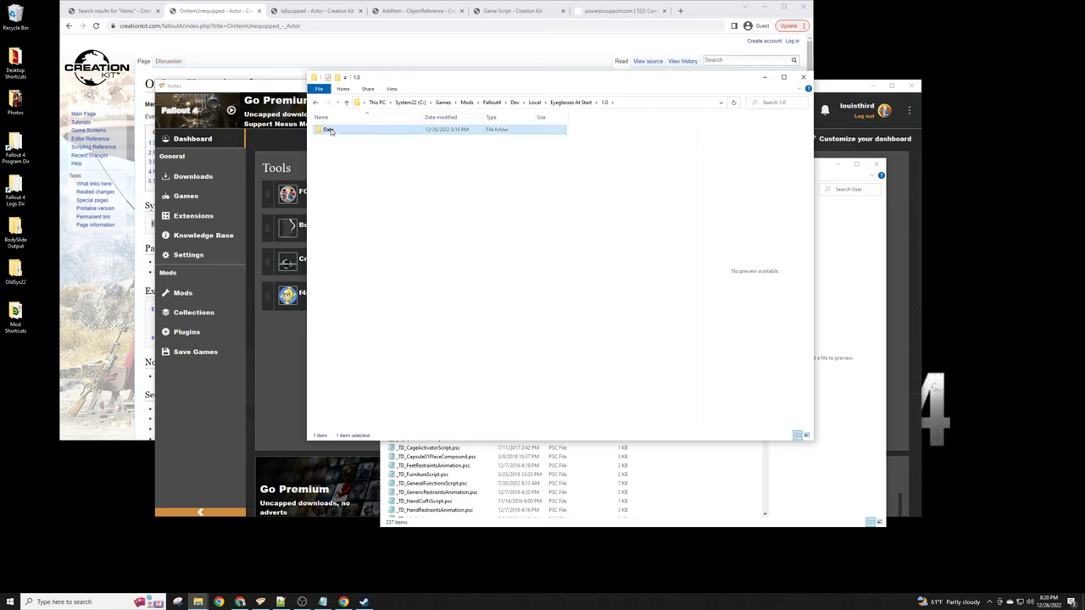
right_click(330, 130)
mouse_move(356, 162)
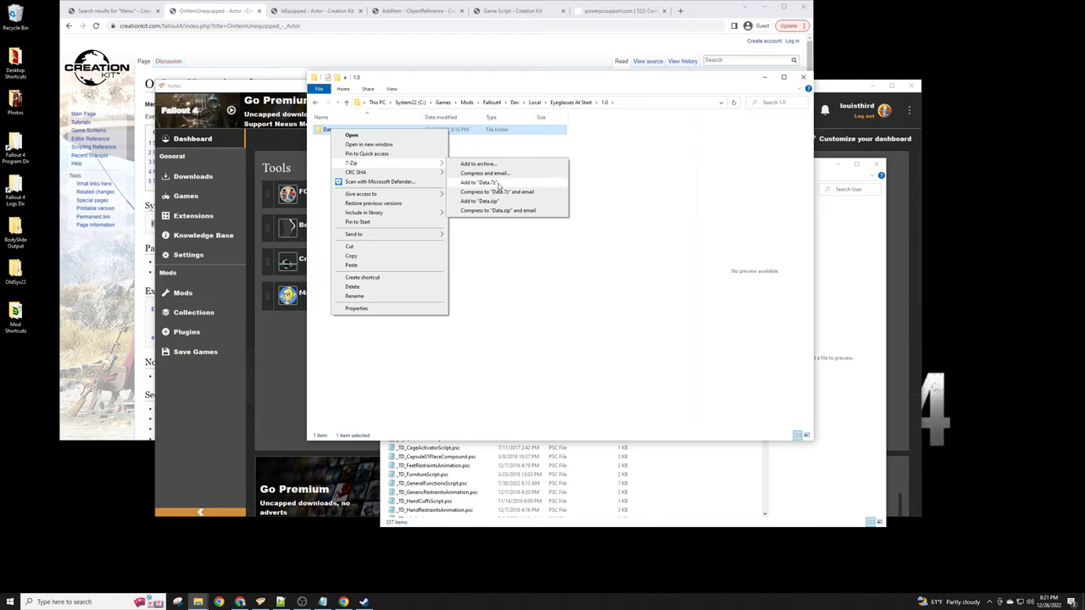
left_click(498, 183)
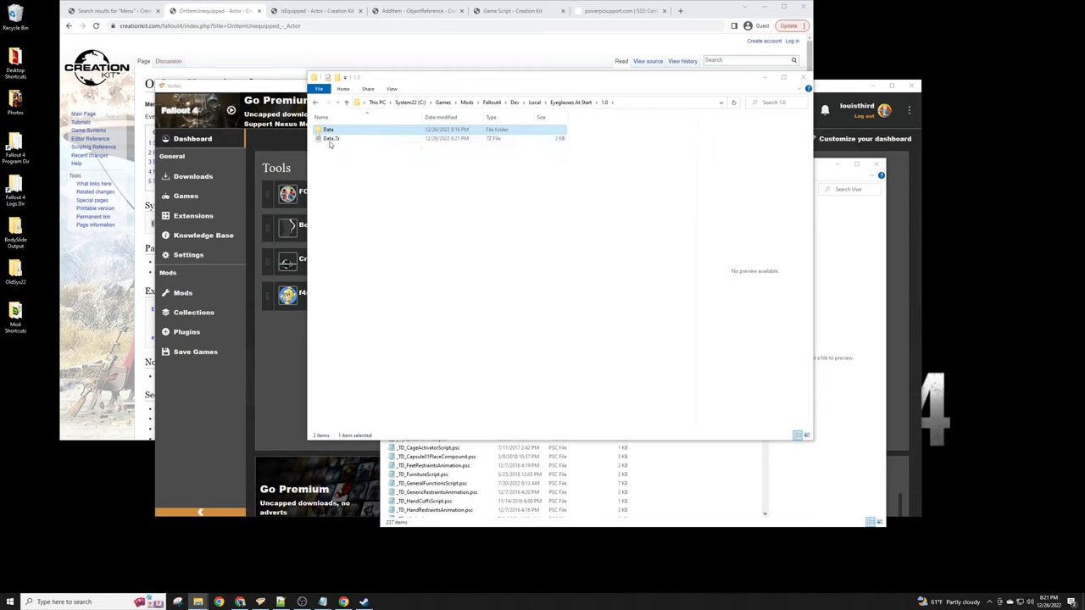
Create a Windows compressed copy of the Data folder as Data.zip, and delete that zip file.
right_click(328, 129)
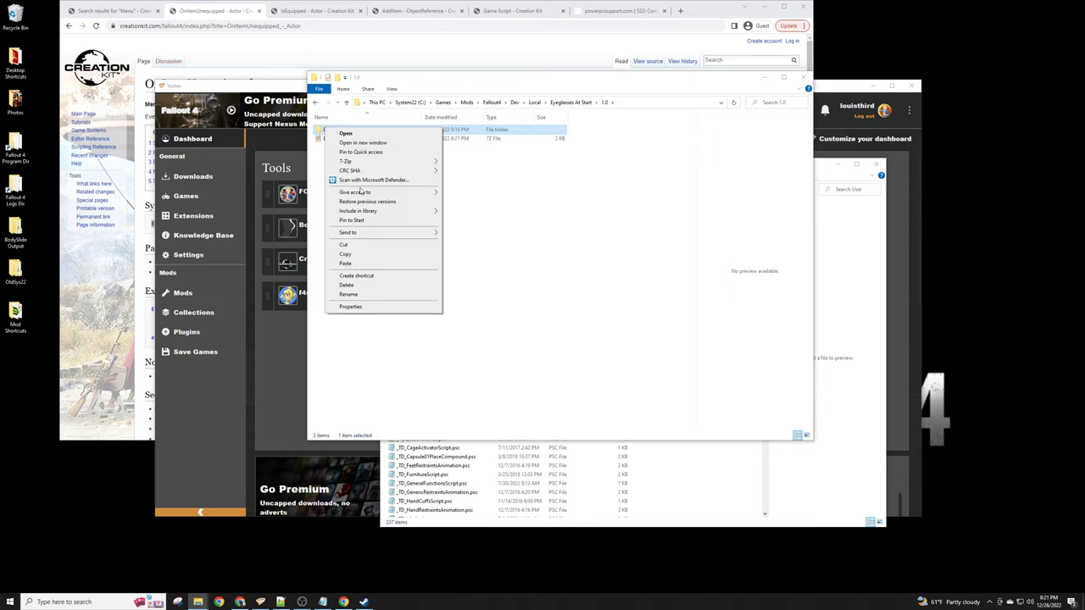
mouse_move(363, 234)
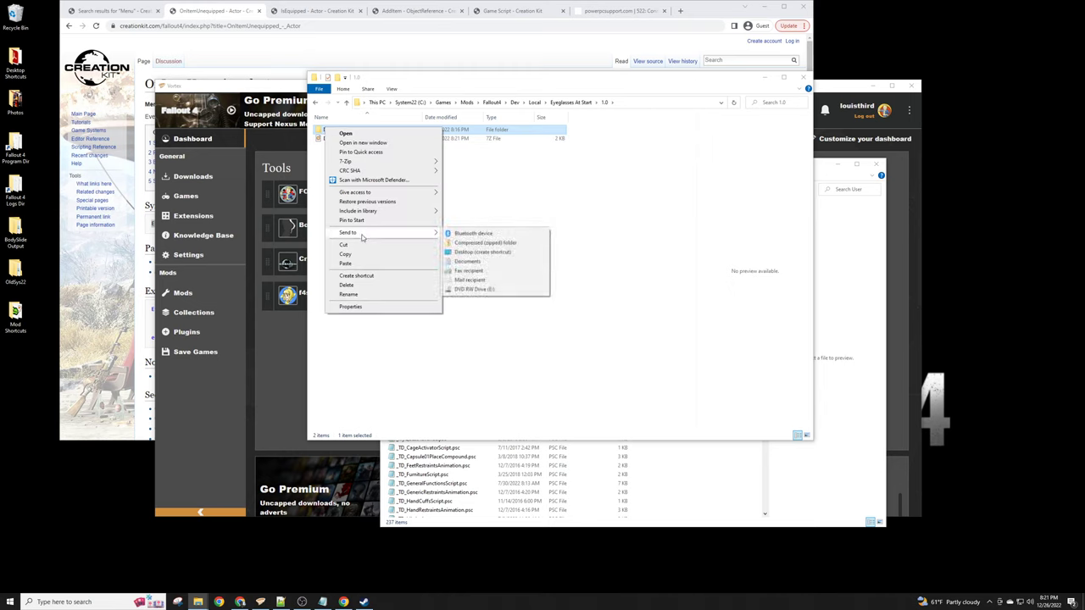
left_click(509, 243)
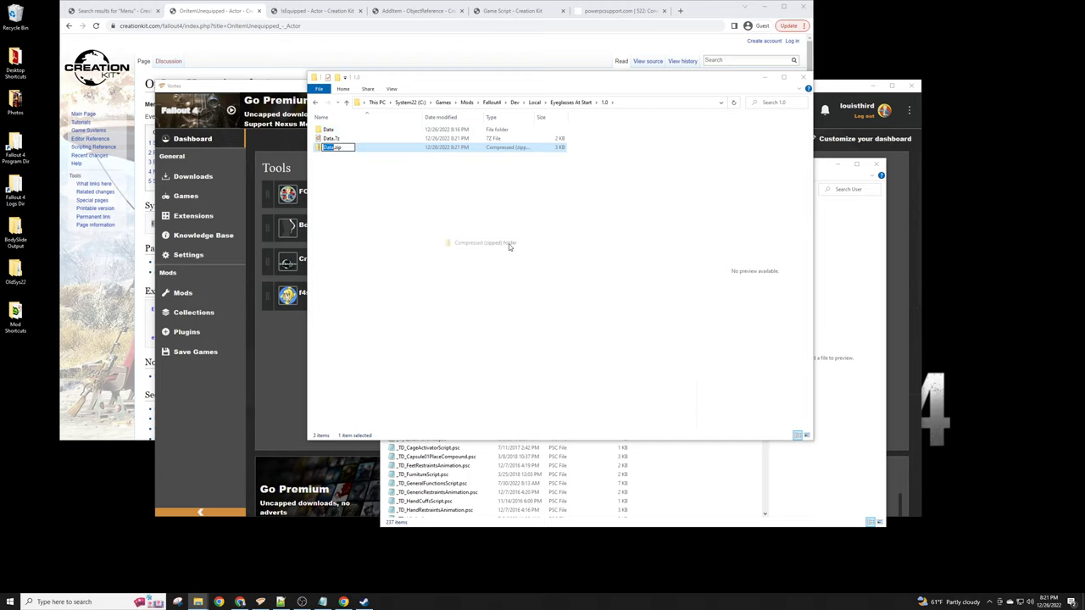
key("Return")
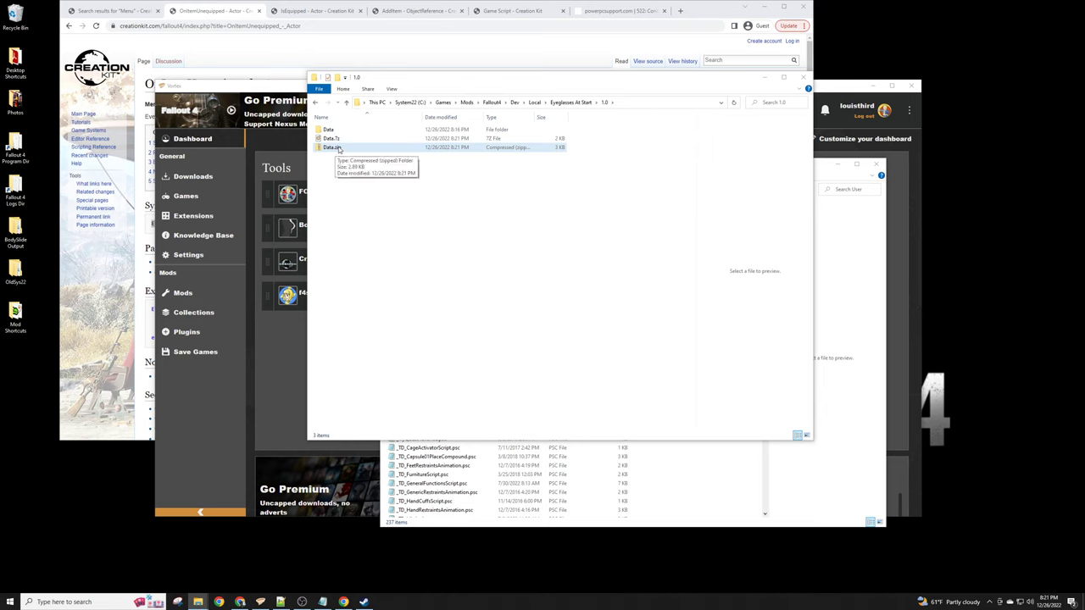
left_click(338, 148)
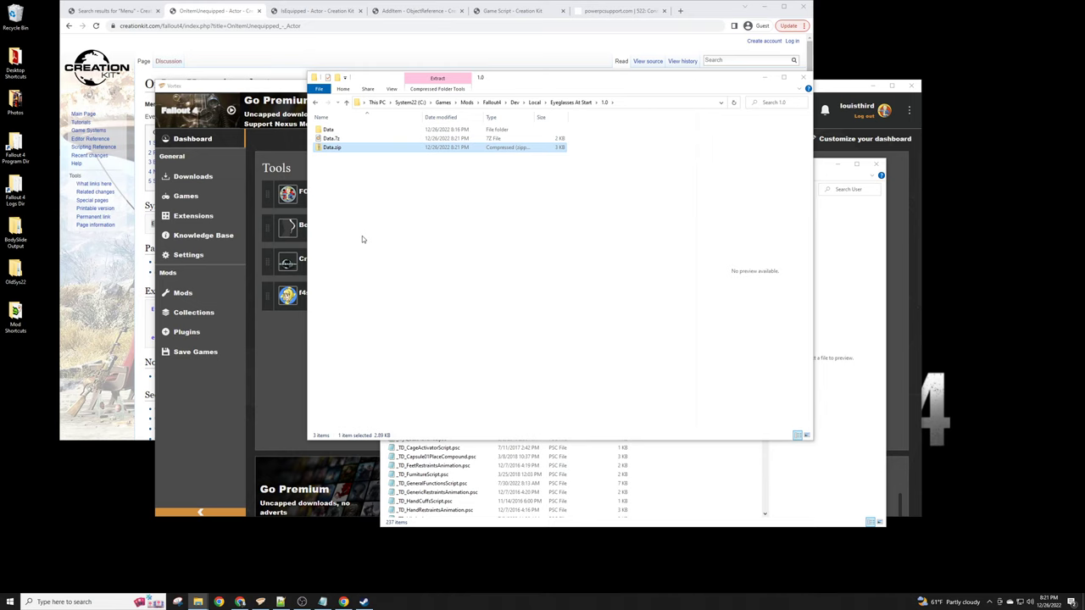
key("Delete")
Rename the Data.7z archive as Eyeglasses At Start v1.0.7z.
left_click(333, 141)
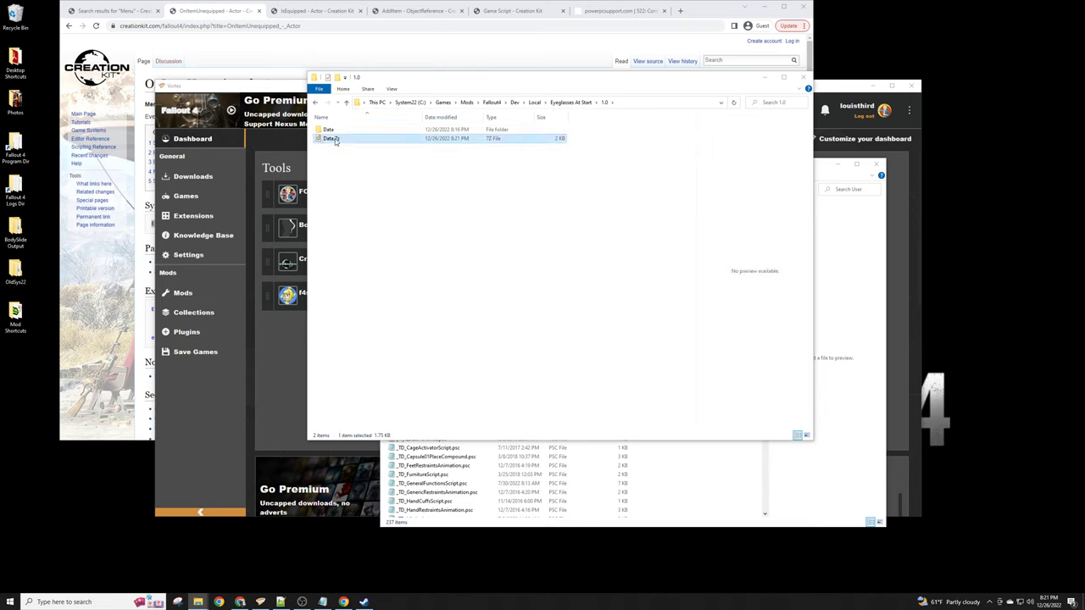
key("F2")
type("Eyeglasses")
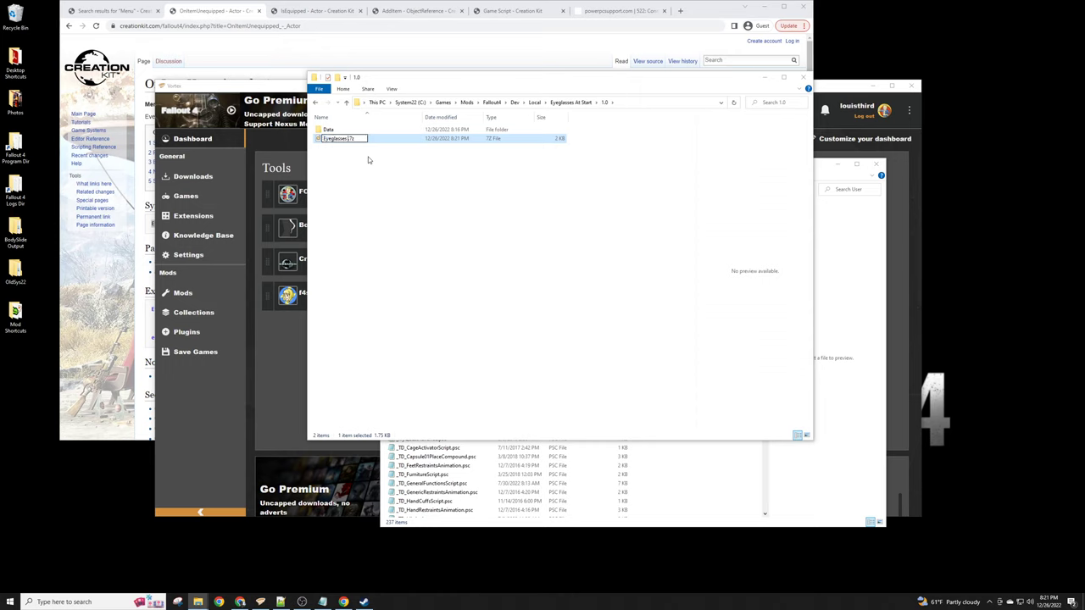
type(" At Start v1.0")
left_click(368, 160)
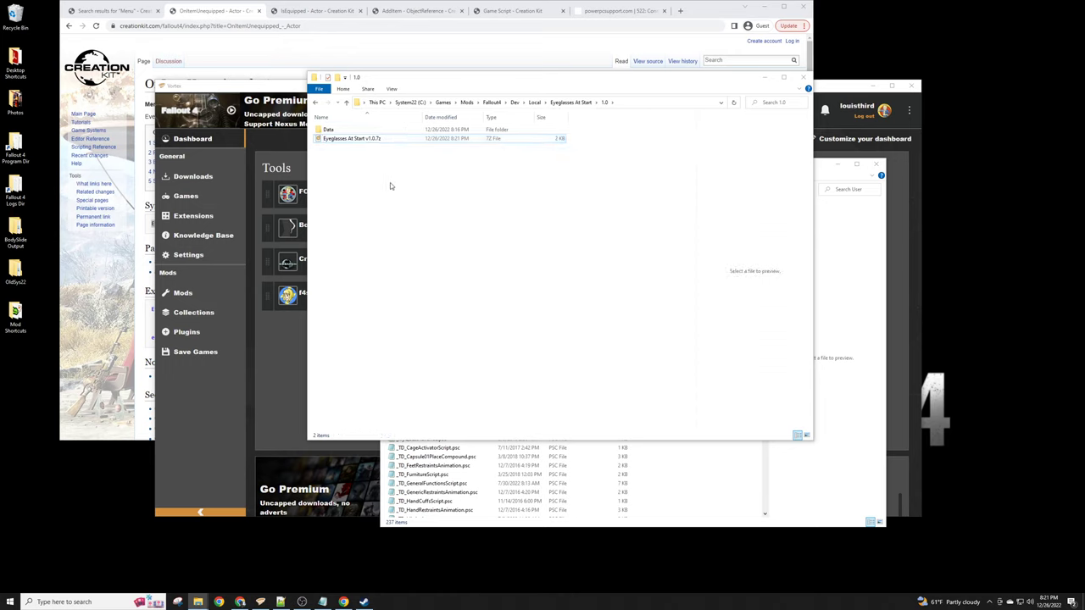
Open Eyeglasses At Start v1.0.7z in 7-Zip and inspect its Data folder down to Scripts\Source\User\EyeglassesAtStart.
right_click(357, 141)
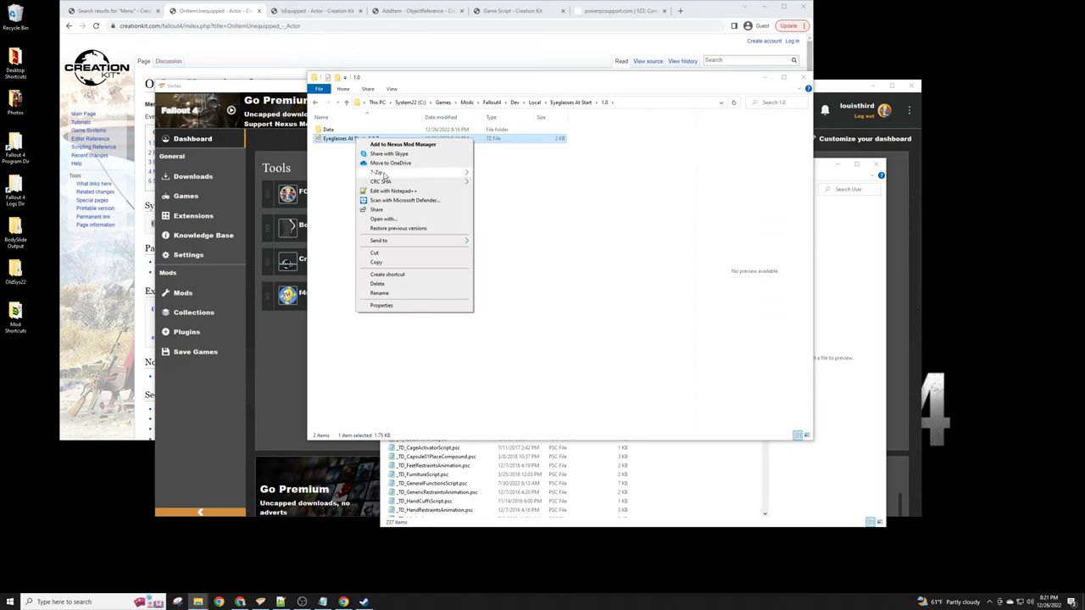
mouse_move(389, 174)
left_click(500, 173)
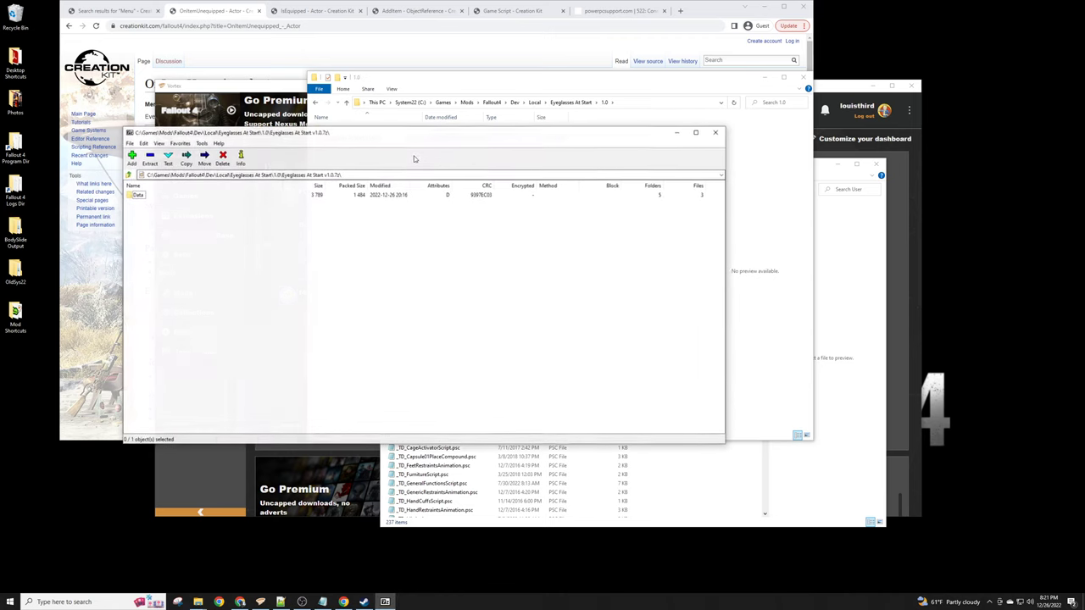
double_click(144, 196)
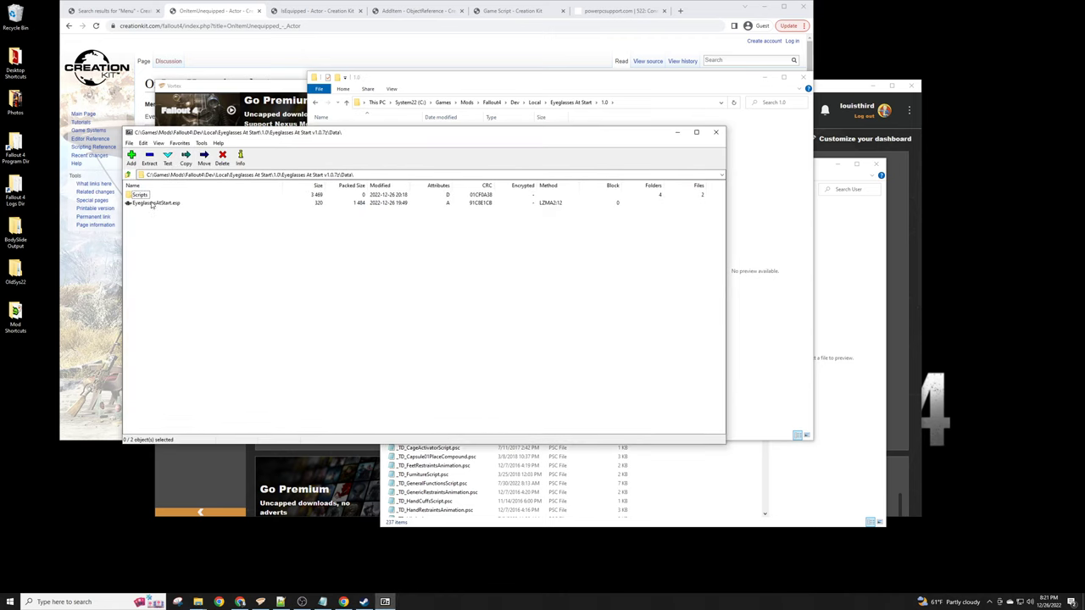
double_click(140, 195)
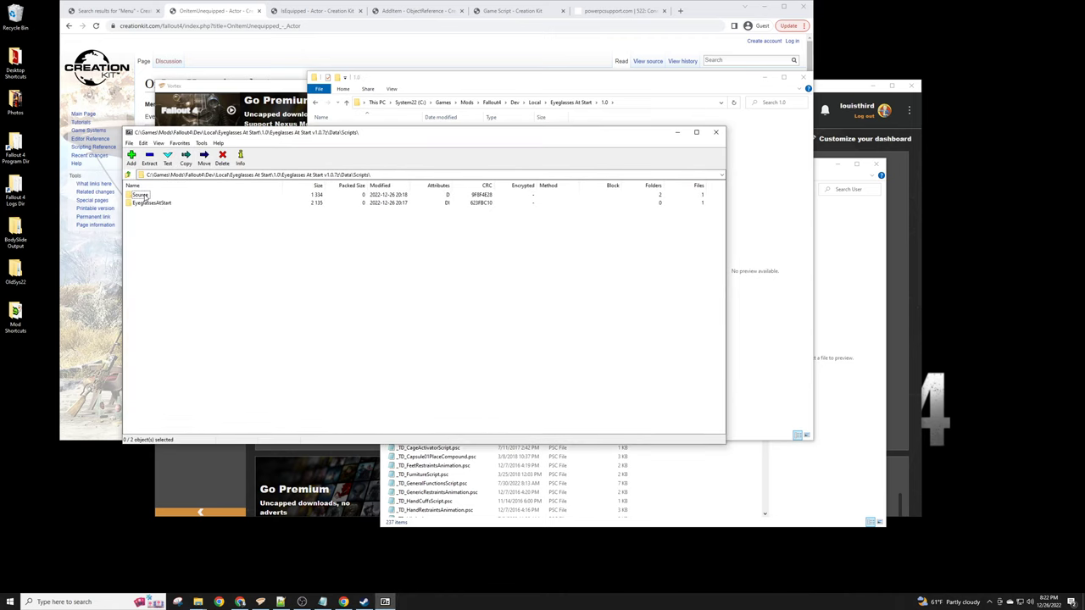
double_click(145, 195)
double_click(141, 197)
double_click(159, 198)
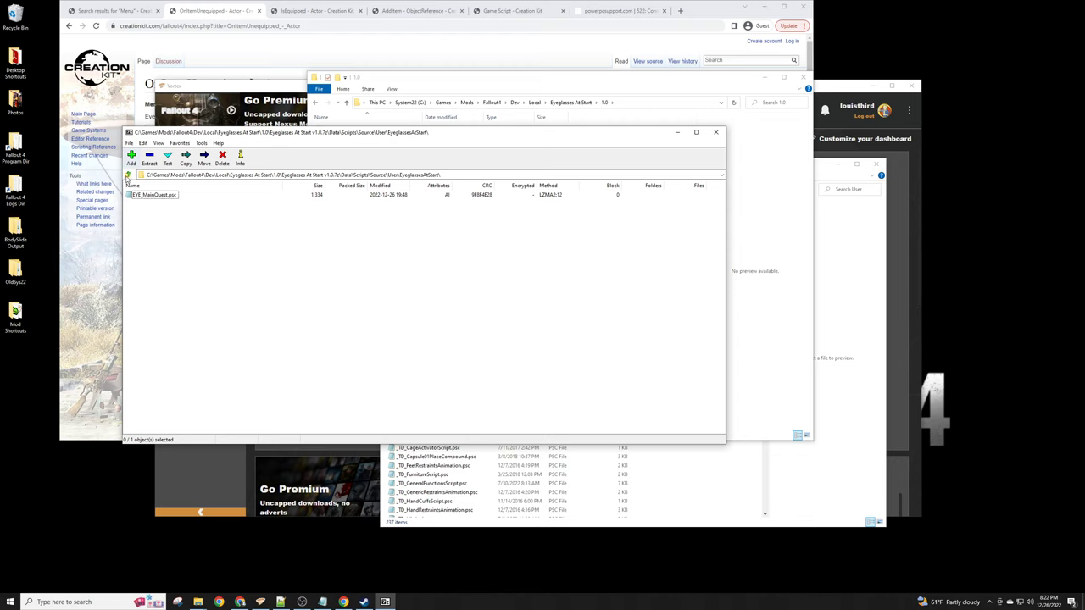
Check the archive's compiled script folder under Scripts and the plugin beside it, and close the 7-Zip window.
left_click(127, 176)
left_click(127, 176)
left_click(127, 175)
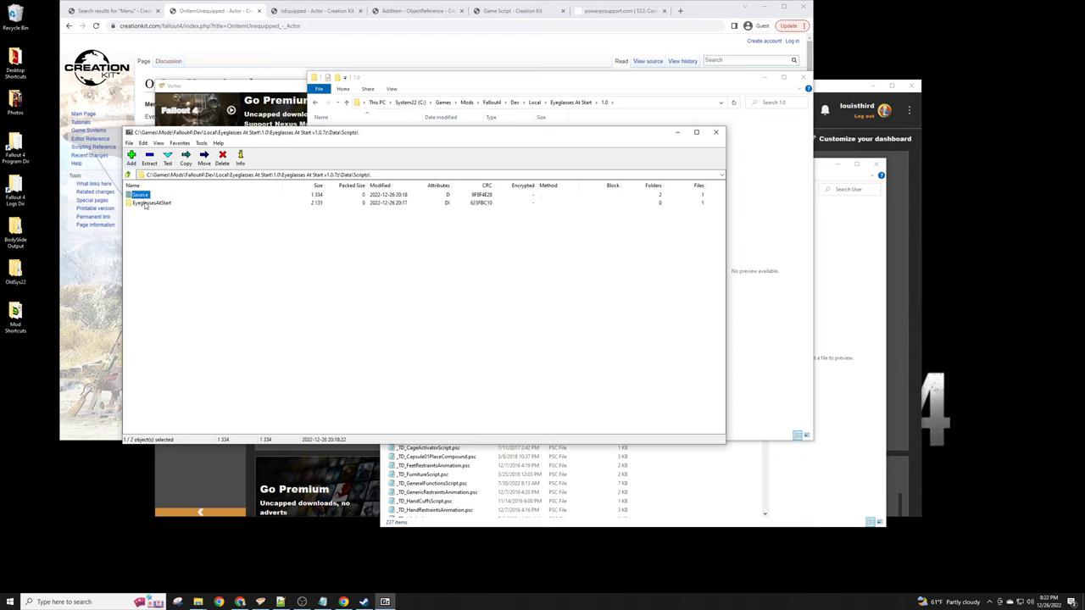
double_click(145, 206)
left_click(128, 176)
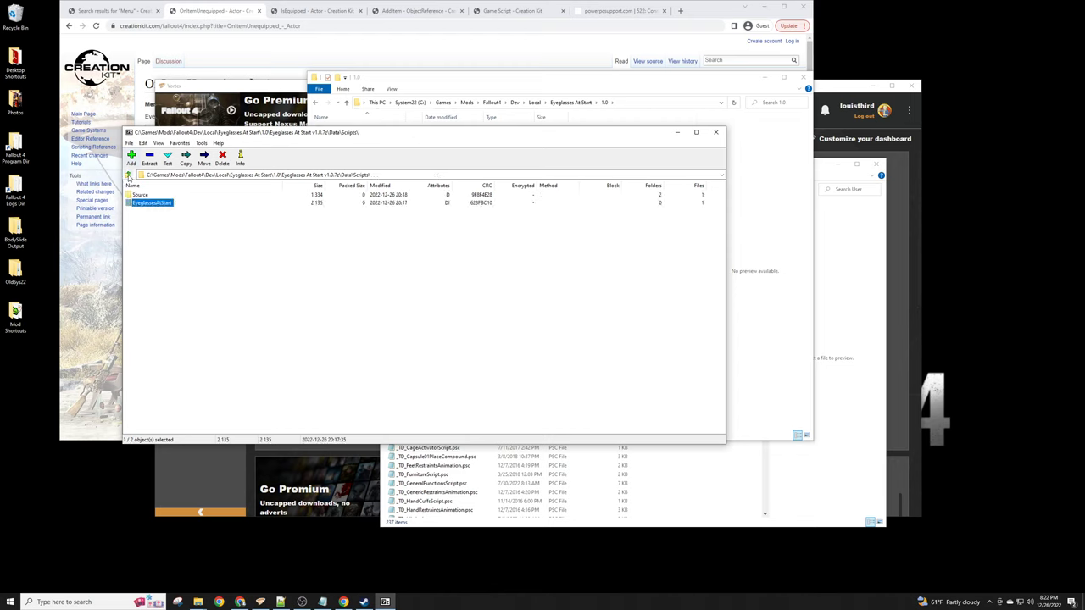
left_click(128, 175)
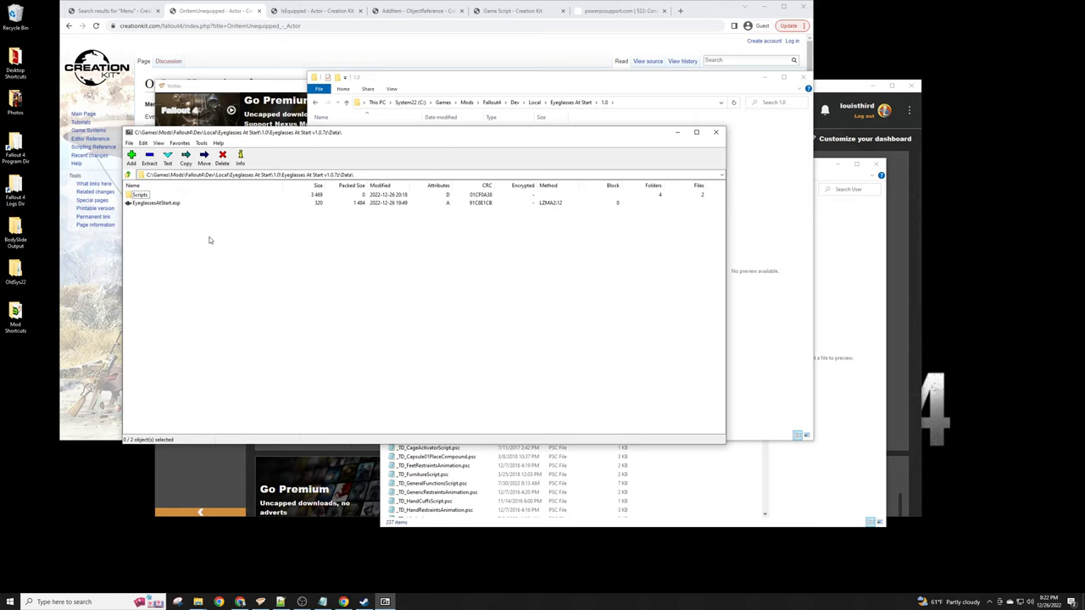
left_click(716, 131)
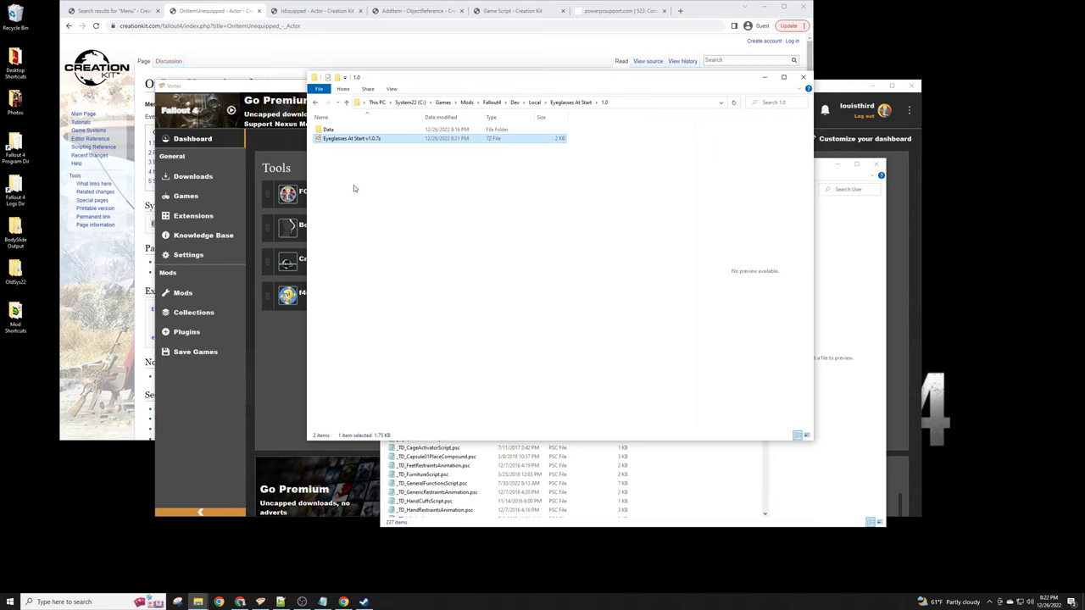
left_click(355, 188)
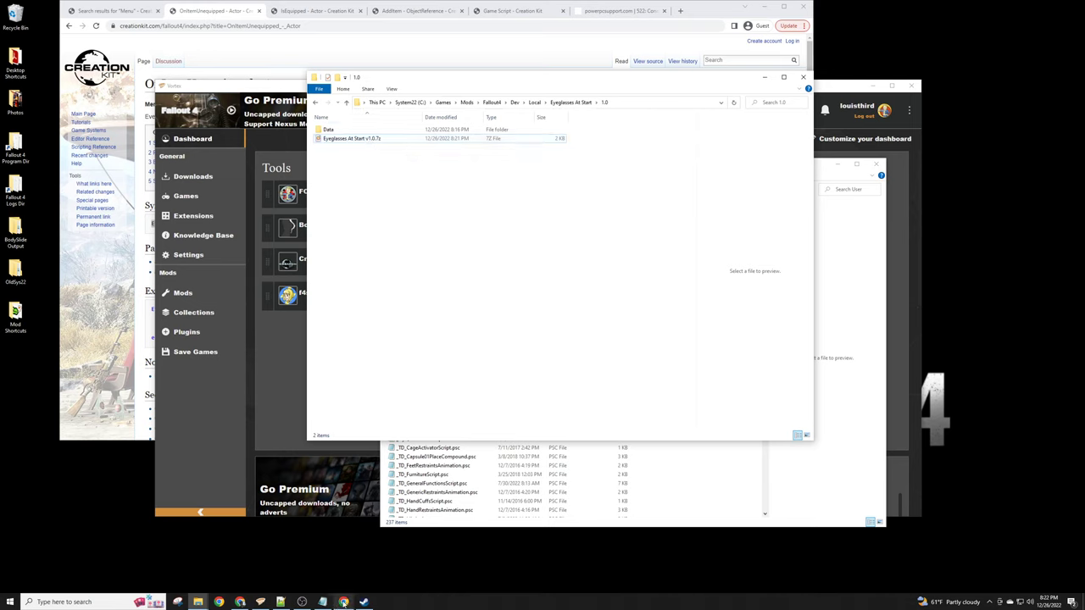
Switch to the Chrome window with the Nexus Mods page and highlight the Myopia Simulator (Immersive Glasses) title.
left_click(241, 602)
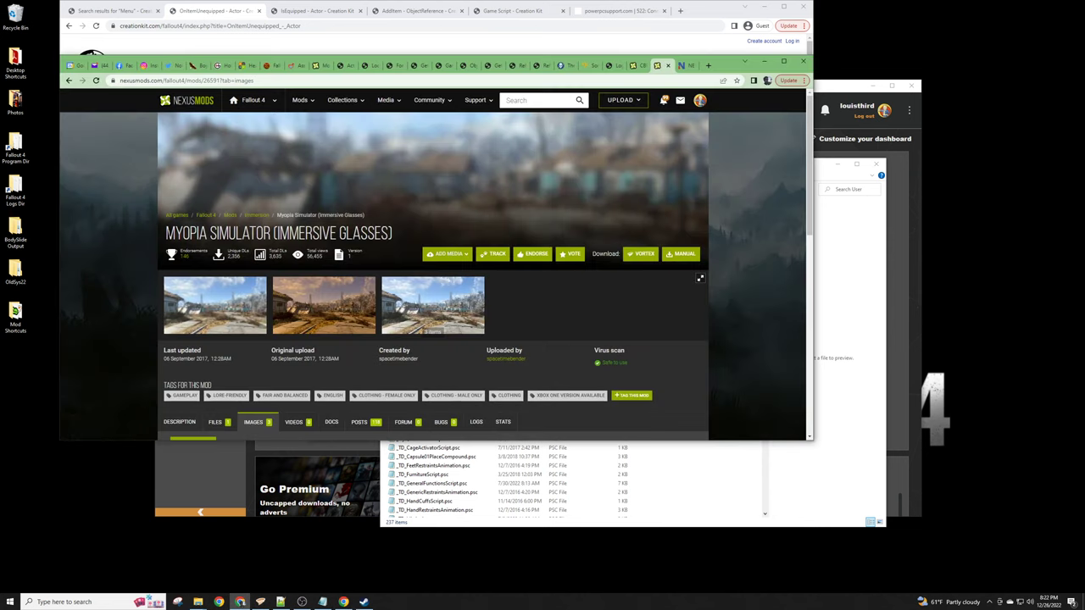
left_click_drag(166, 234, 392, 234)
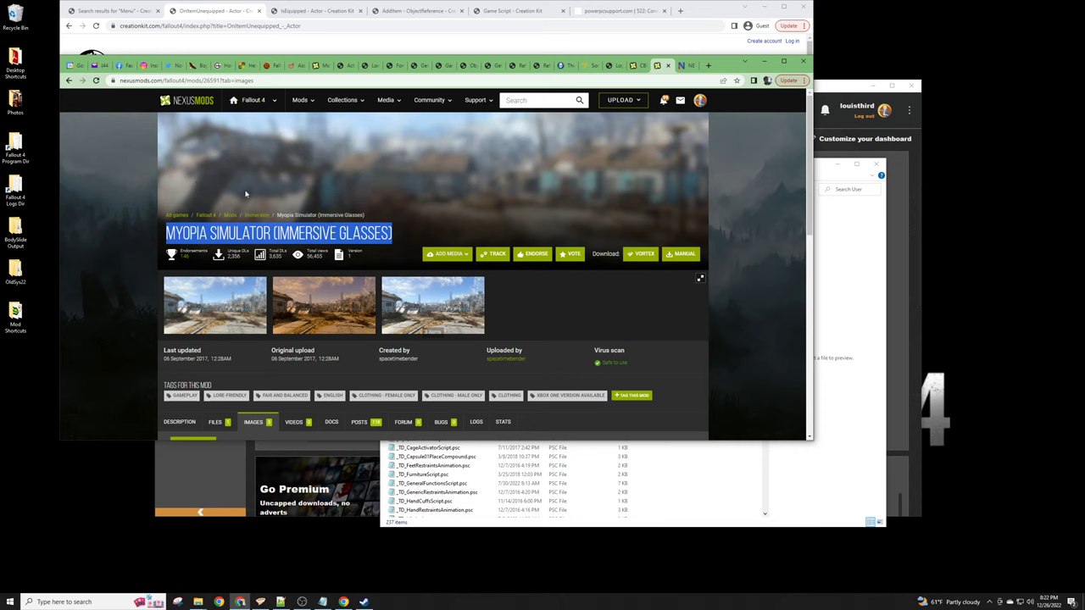
Clear the title highlight and open the Nexus Mods form for uploading a new Fallout 4 mod.
left_click(113, 265)
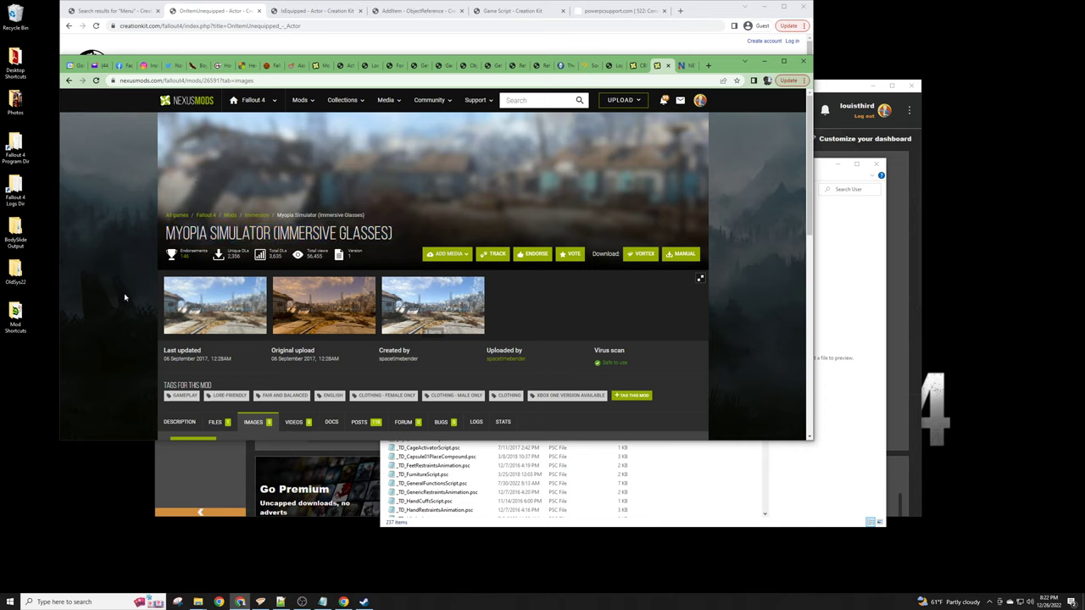
left_click(629, 103)
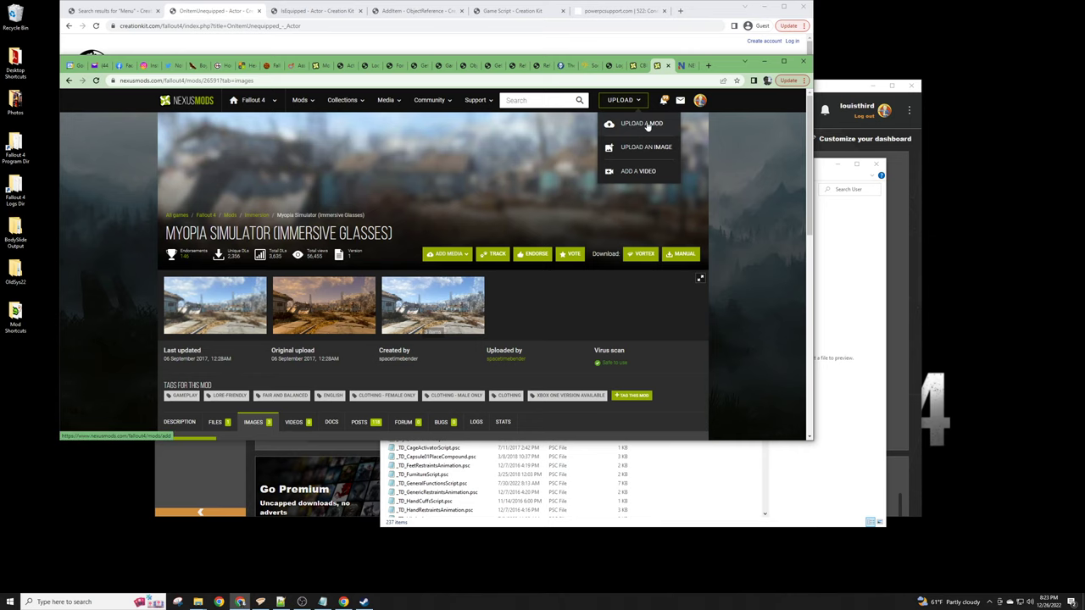
left_click(647, 125)
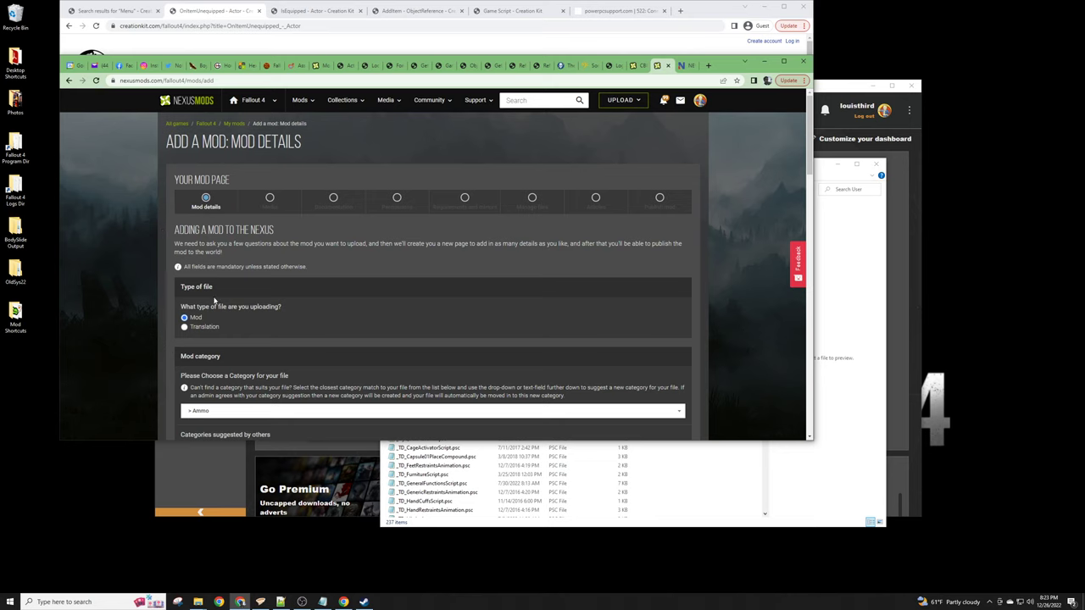
scroll(157, 311, "down", 2)
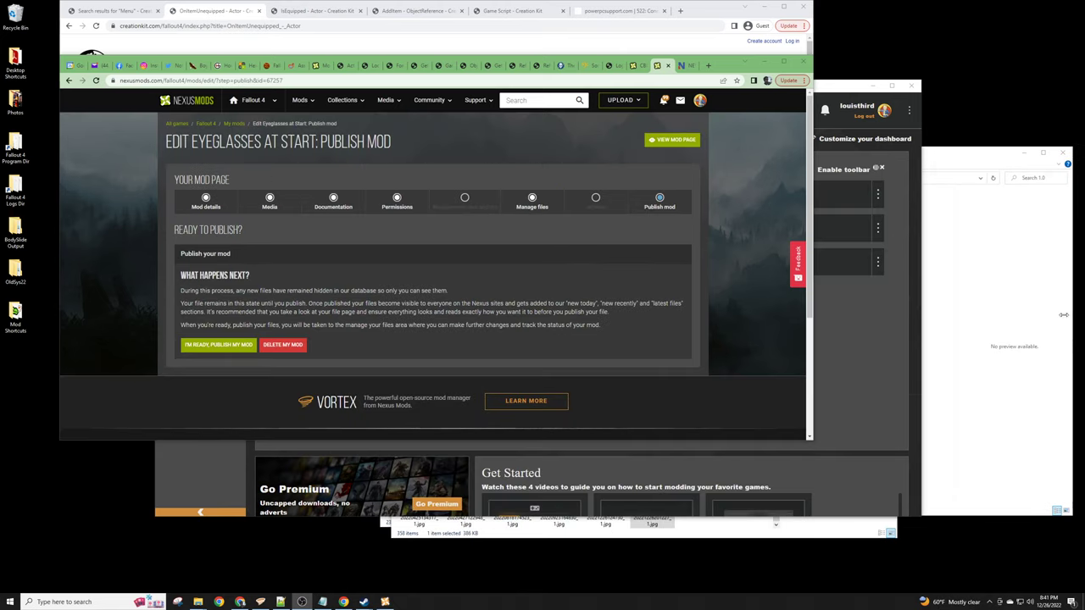
Review the Eyeglasses at Start mod details from file type and category through descriptions and classification, and continue to Media.
left_click(206, 200)
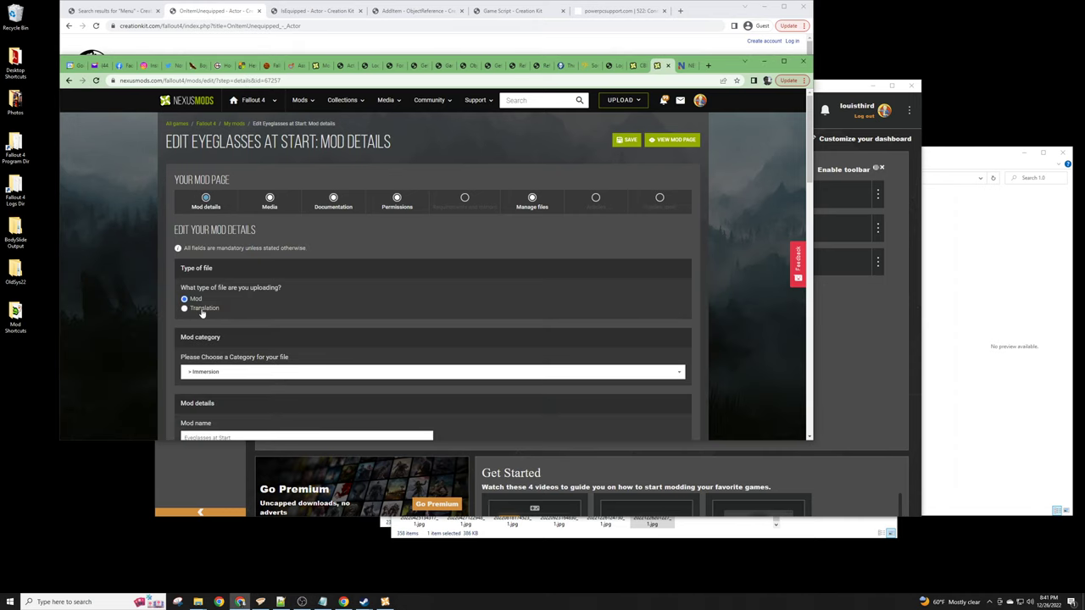
scroll(220, 371, "down", 1)
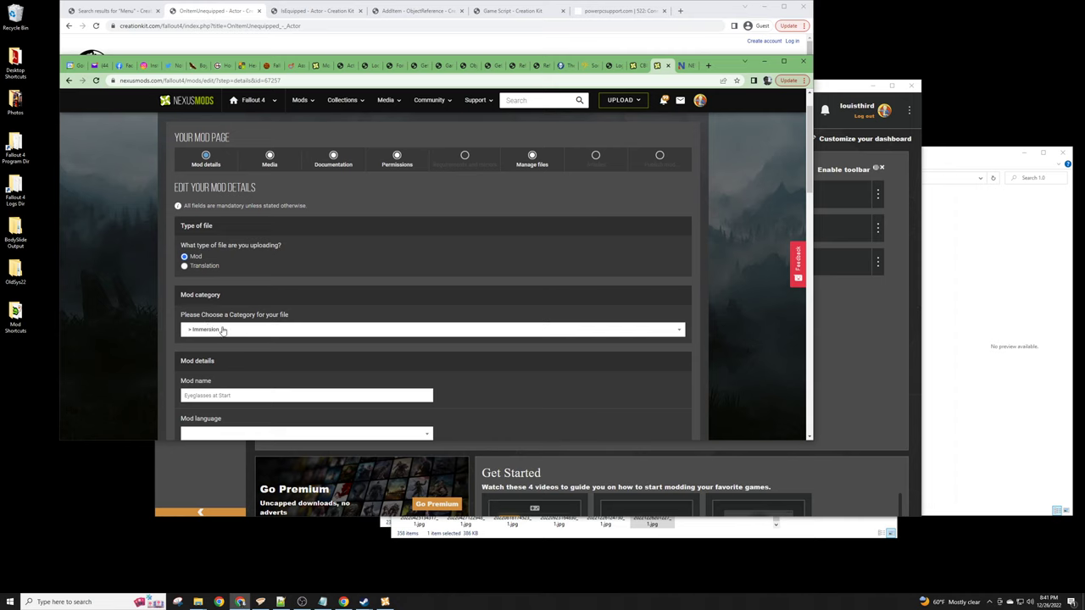
scroll(222, 330, "down", 1)
scroll(200, 337, "down", 3)
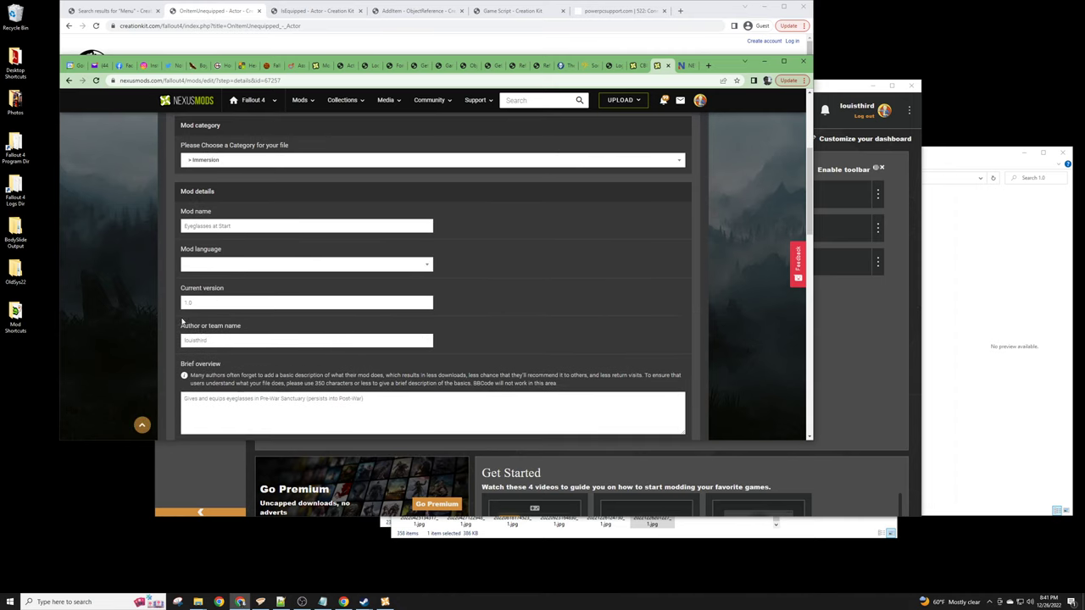
scroll(219, 299, "down", 1)
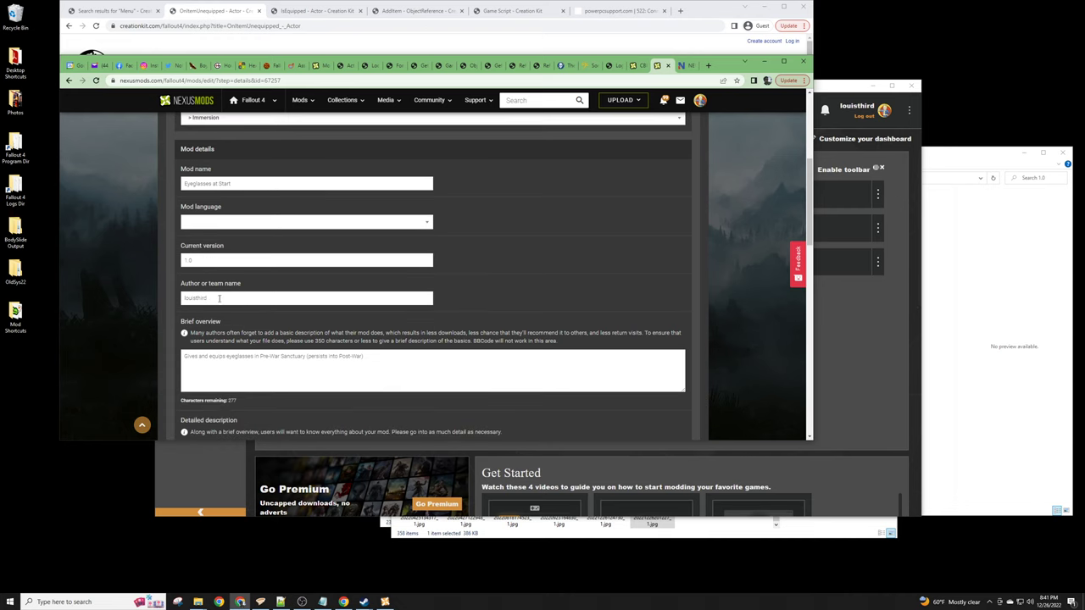
scroll(208, 311, "down", 3)
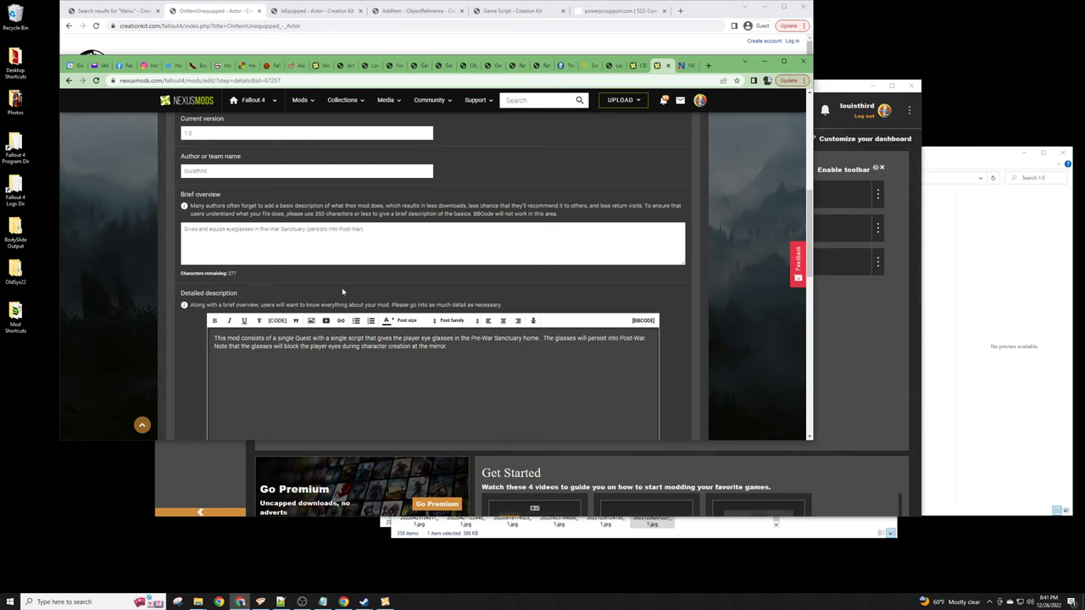
scroll(335, 229, "down", 2)
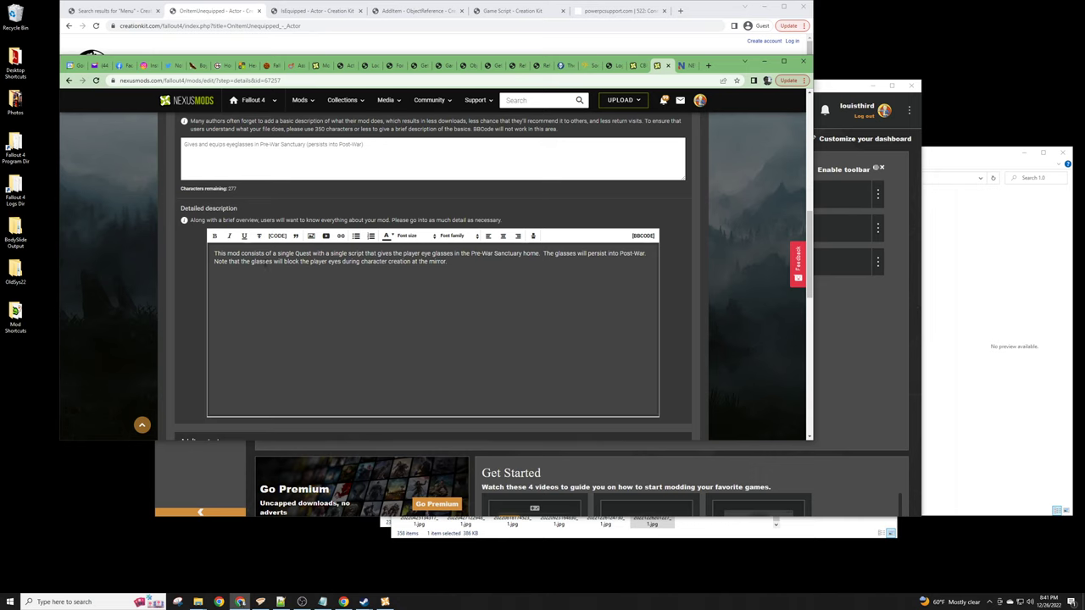
scroll(328, 287, "down", 8)
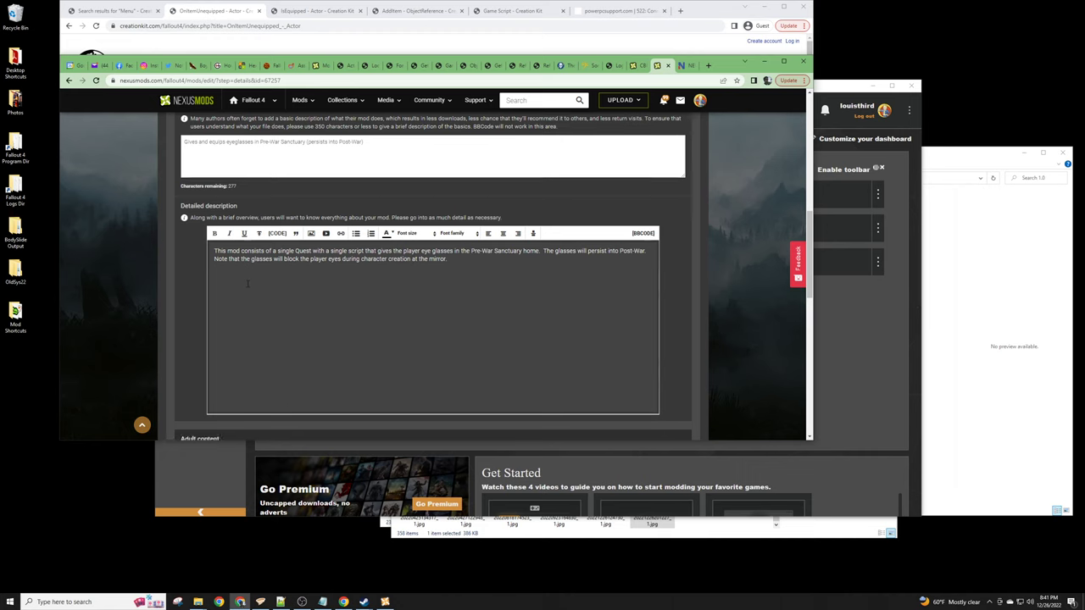
scroll(225, 280, "down", 1)
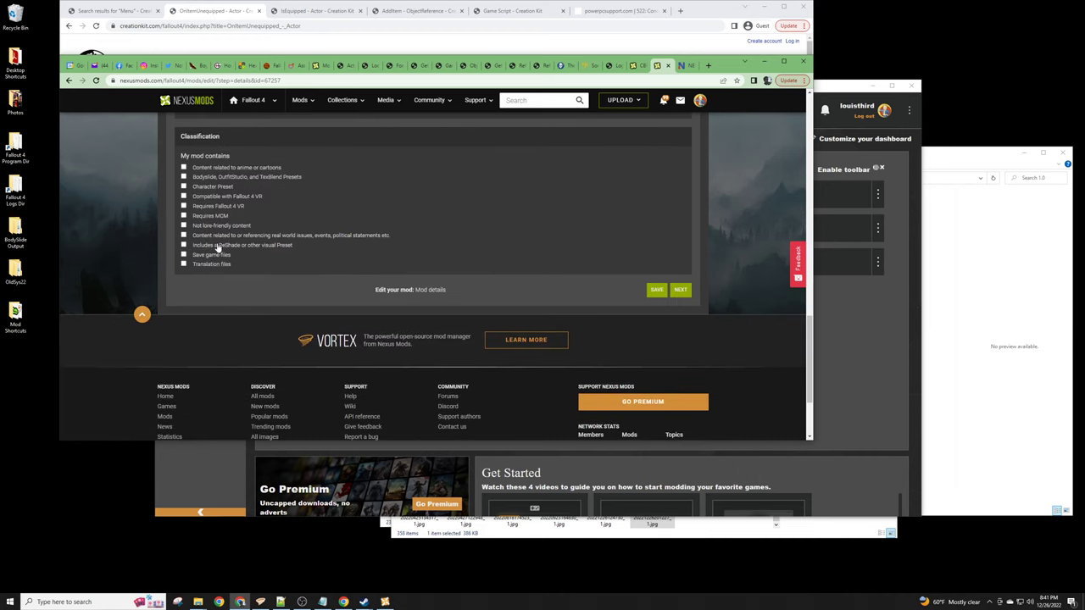
scroll(424, 322, "up", 3)
scroll(627, 353, "down", 1)
left_click(682, 376)
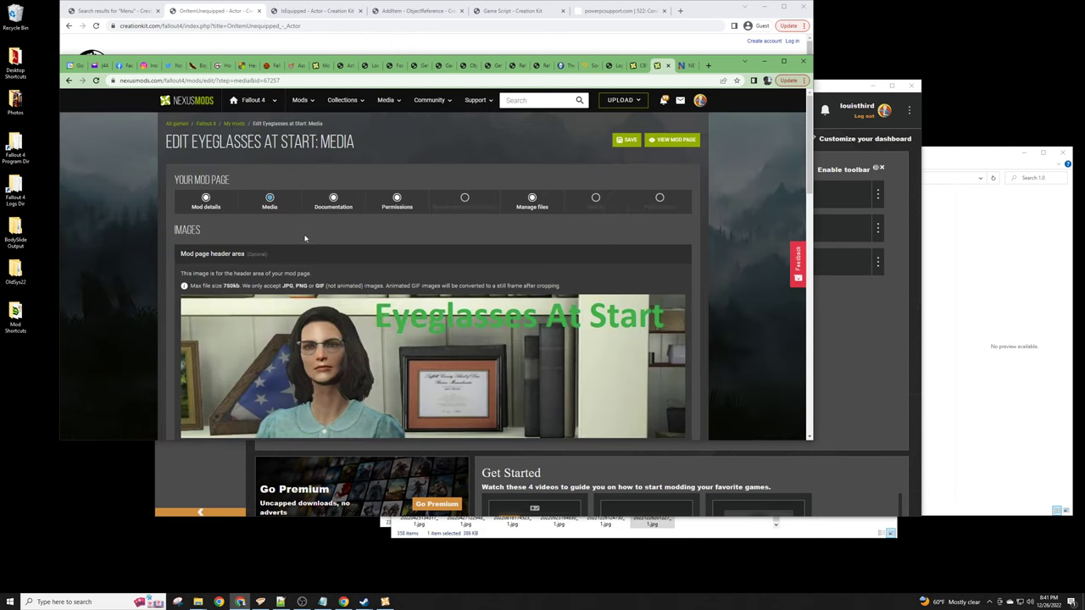
Check the mod page's header image, mod images and video section, and continue to Documentation.
scroll(339, 246, "down", 1)
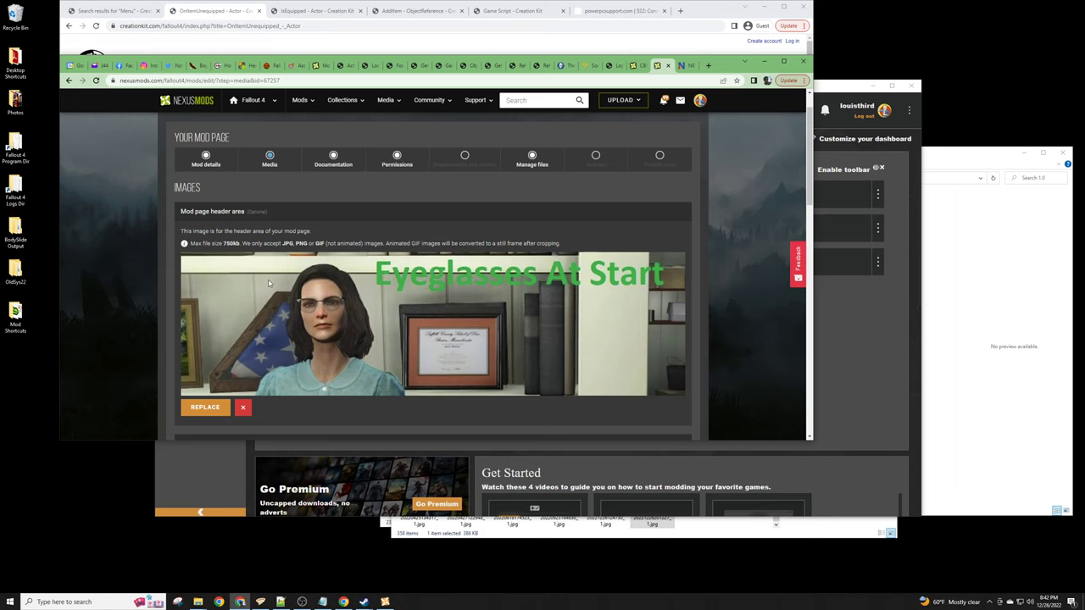
scroll(276, 284, "down", 3)
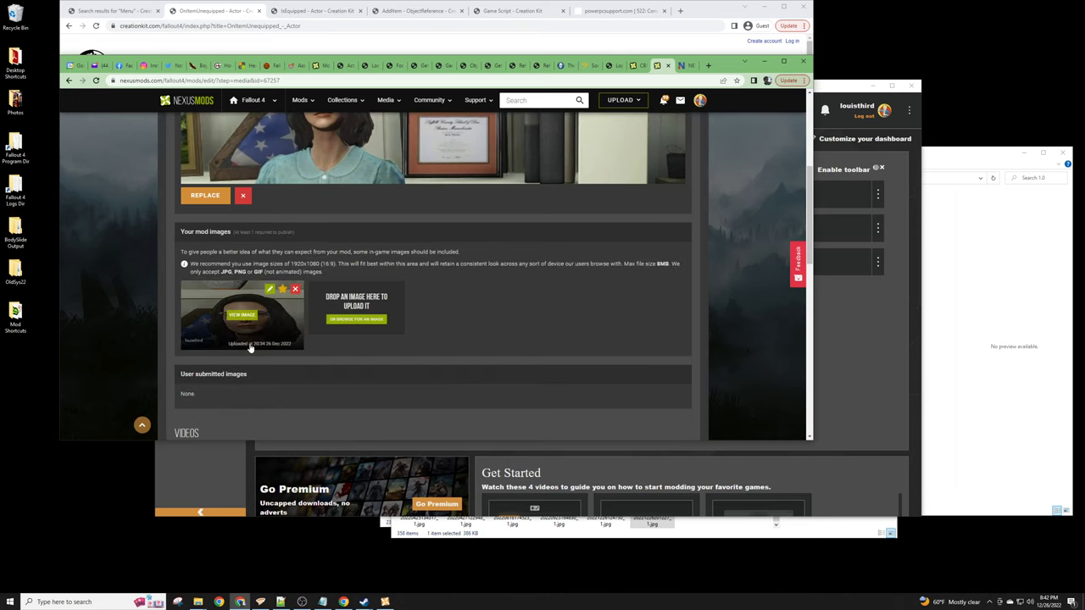
scroll(442, 312, "up", 1)
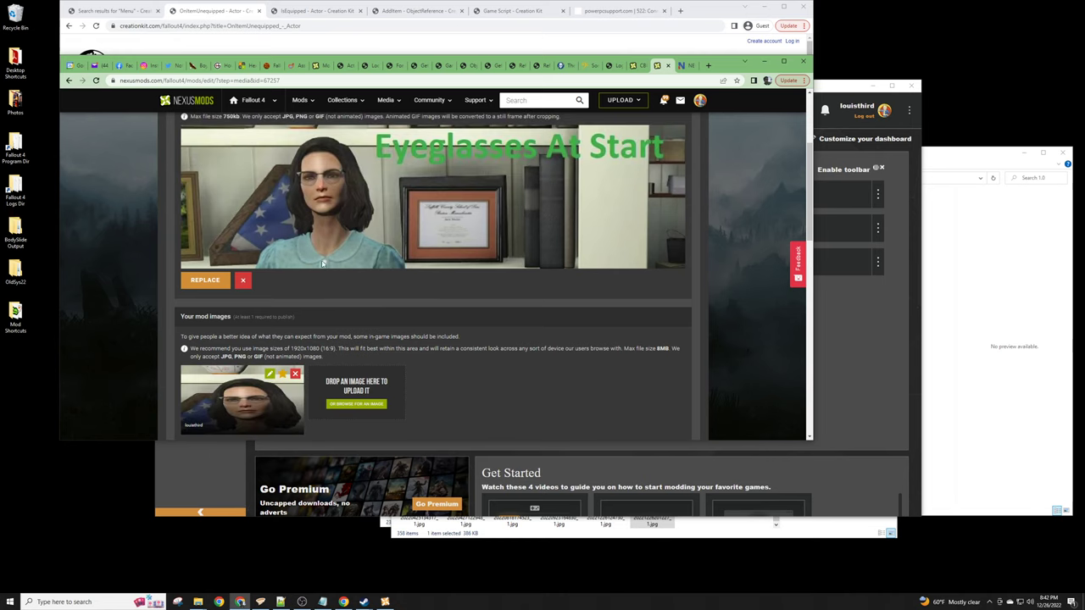
scroll(329, 343, "down", 1)
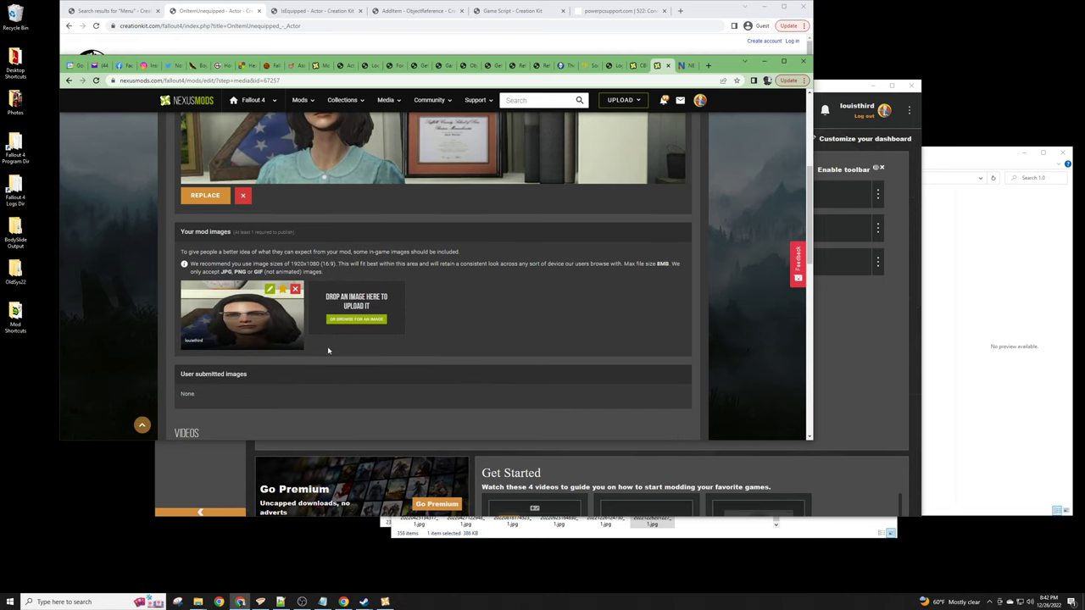
scroll(305, 292, "down", 2)
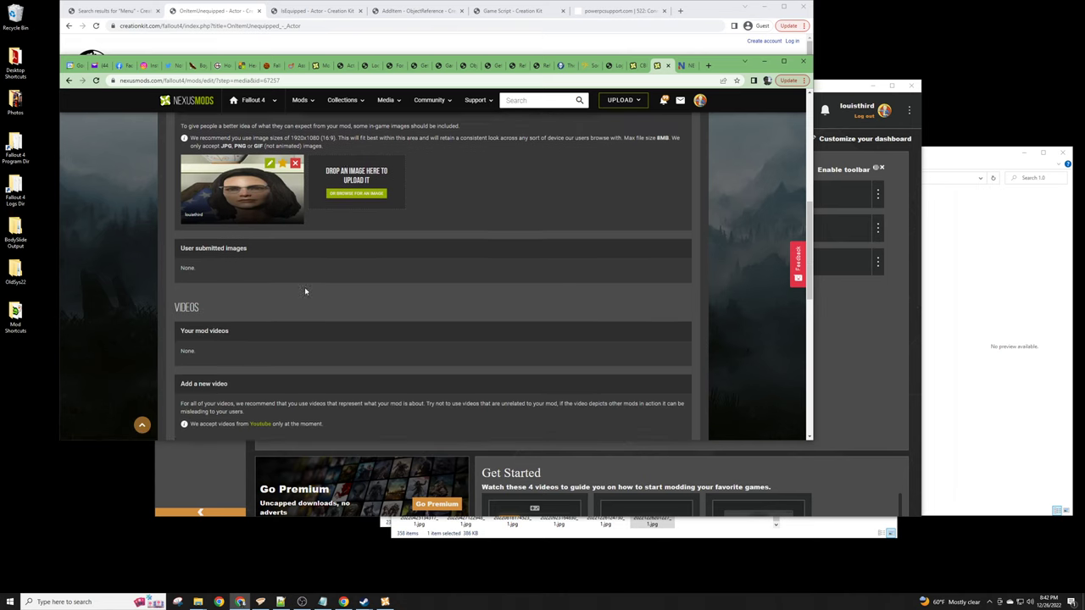
scroll(280, 254, "down", 4)
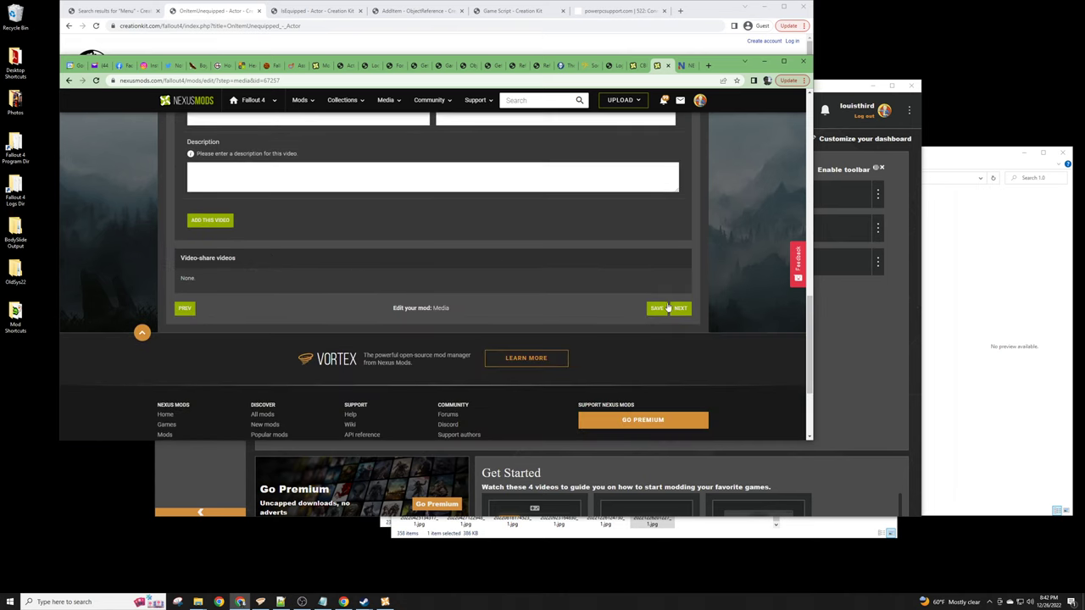
left_click(668, 308)
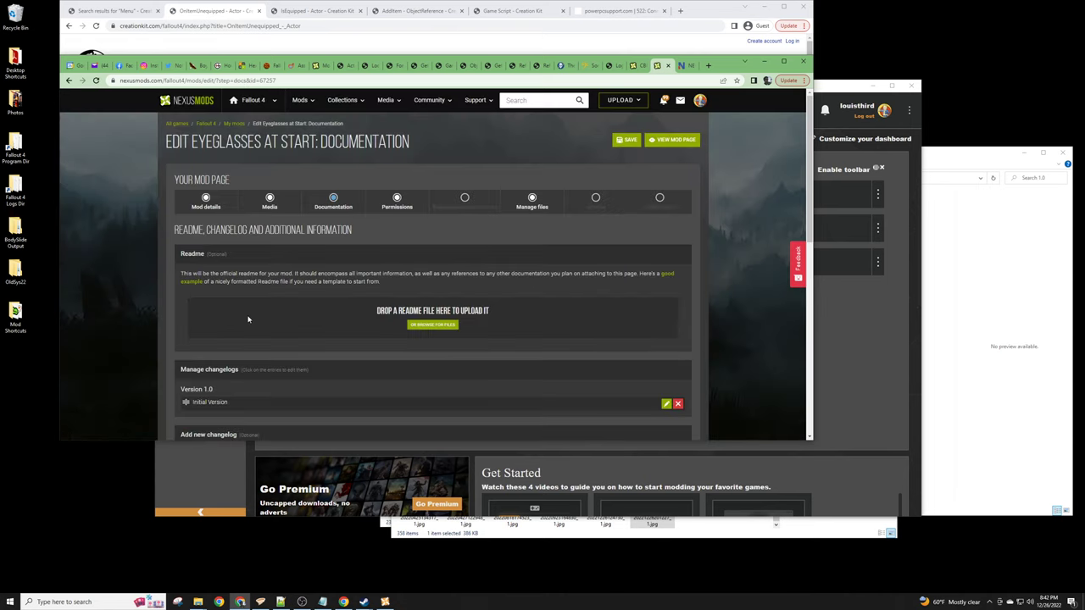
Review the readme and changelog sections of the mod's documentation, and continue to Permissions.
scroll(254, 247, "down", 3)
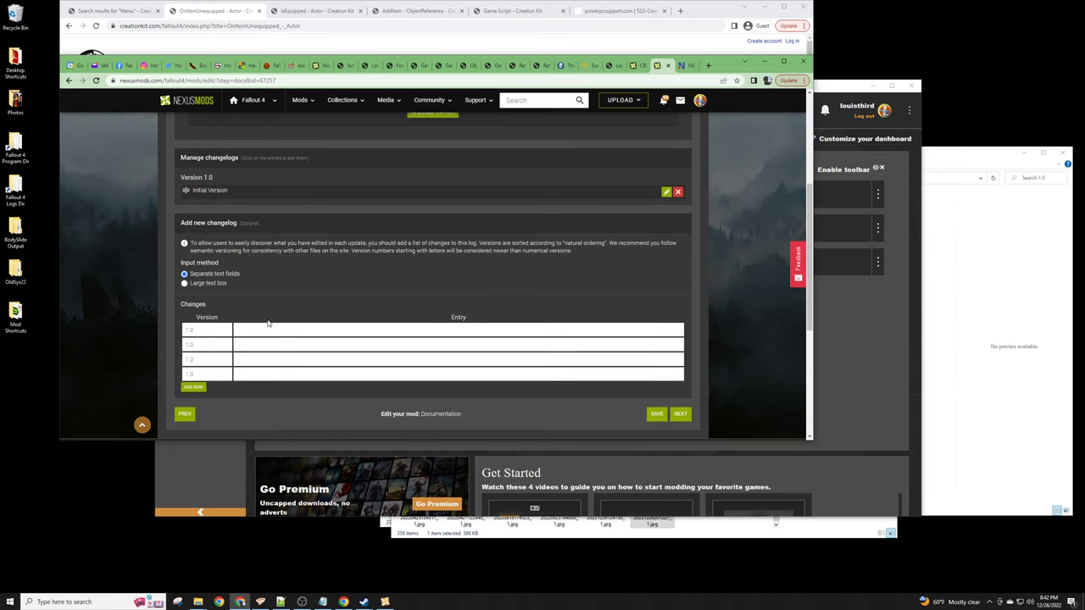
scroll(257, 250, "down", 3)
scroll(406, 256, "up", 2)
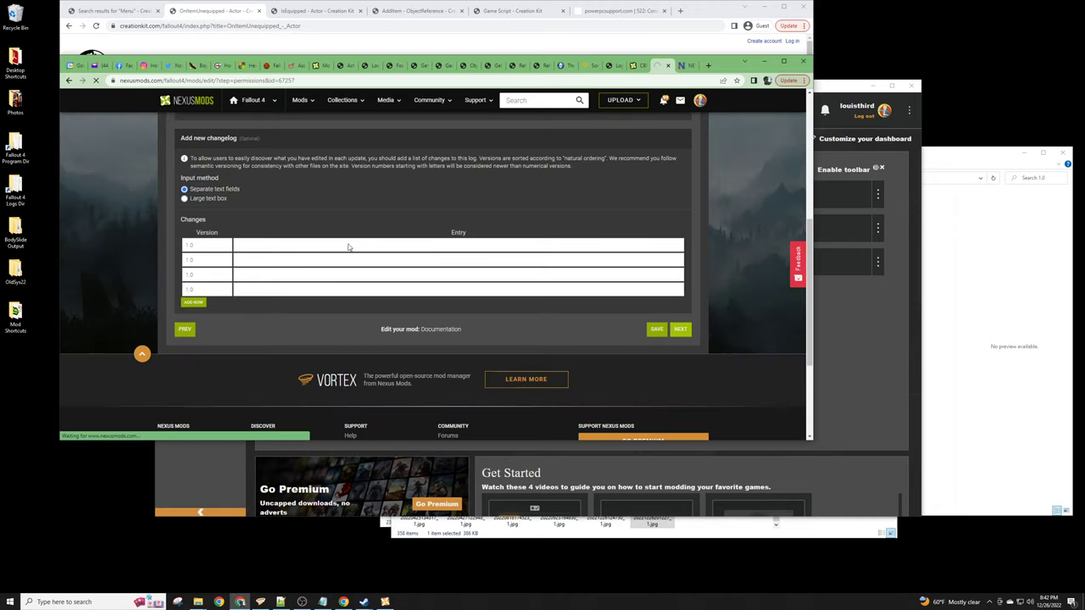
Review the mod's comment, user, asset-use, console and donation permissions, and continue to Requirements and mirrors.
scroll(191, 206, "down", 2)
scroll(191, 206, "down", 6)
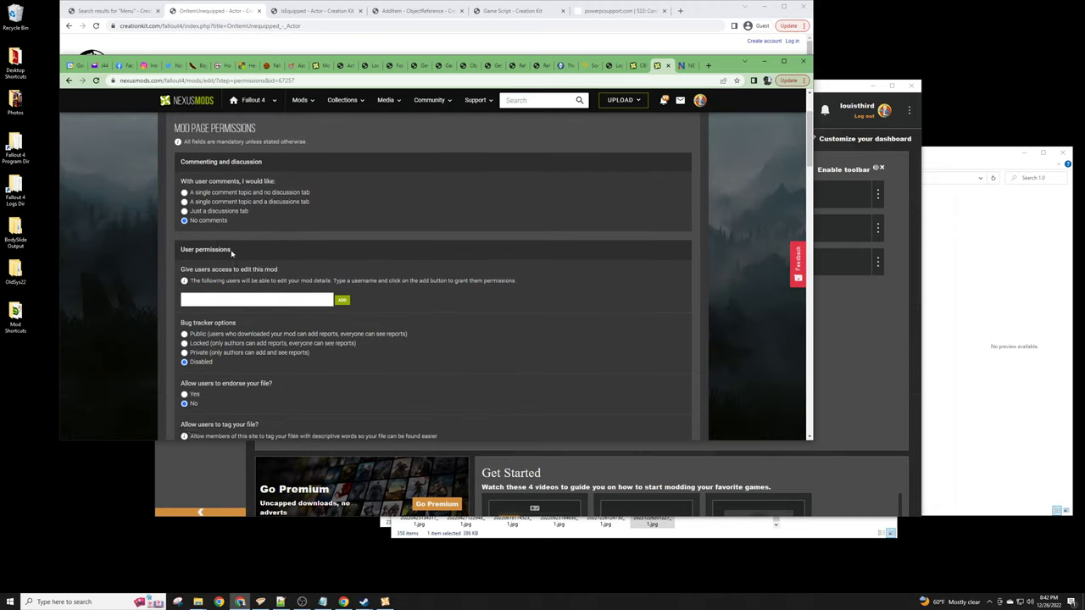
scroll(204, 242, "down", 5)
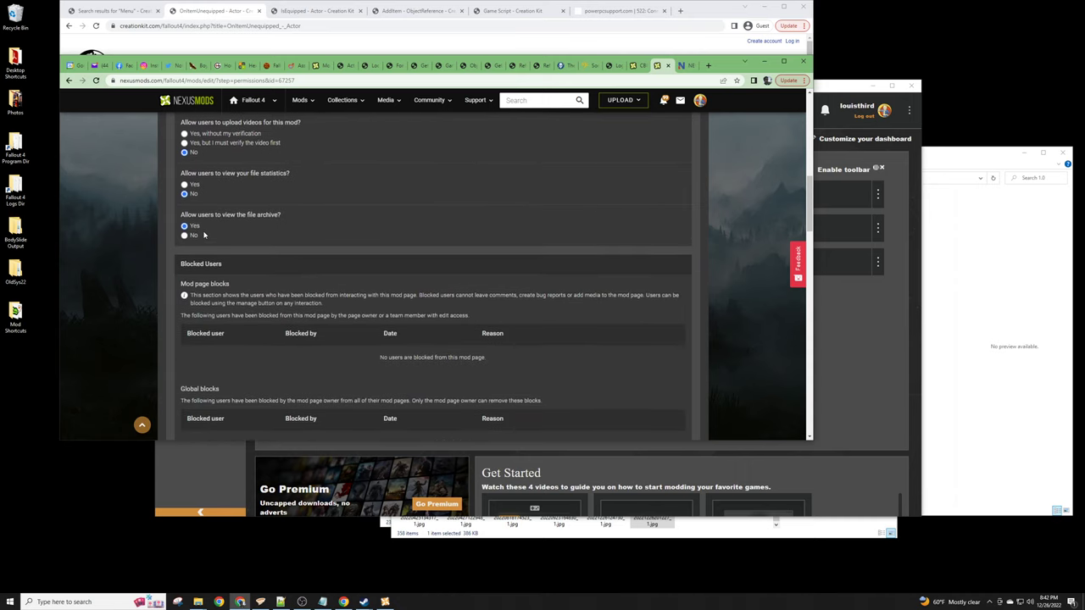
scroll(205, 242, "down", 10)
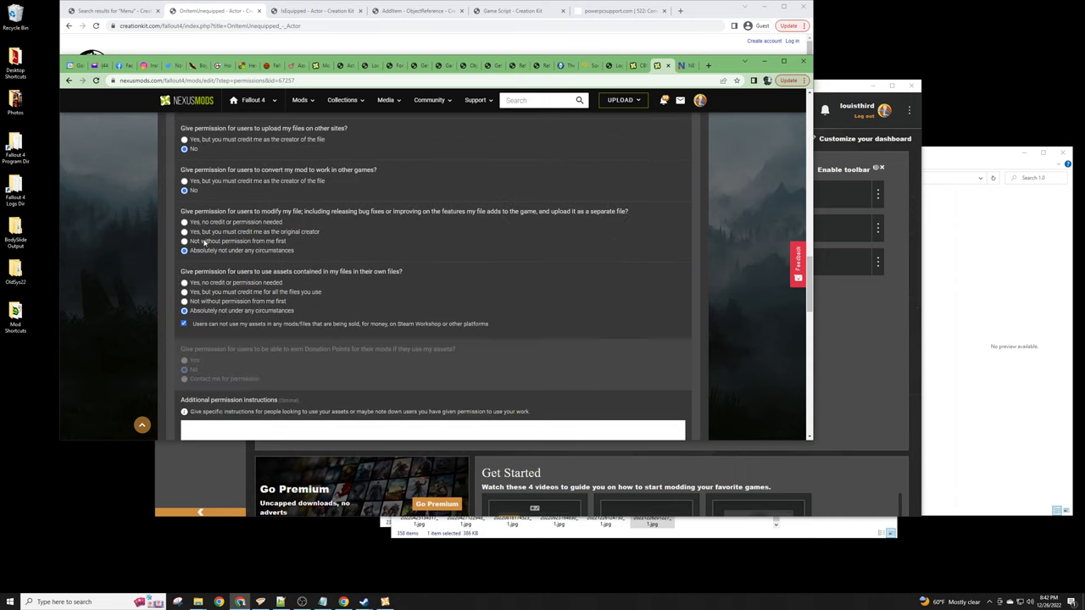
scroll(204, 243, "down", 7)
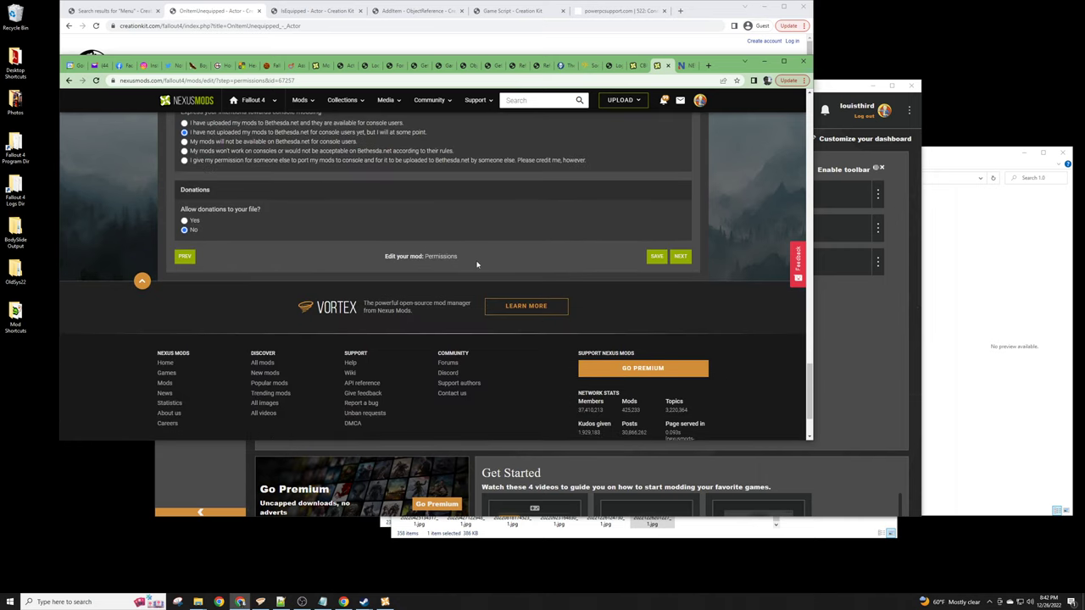
left_click(681, 256)
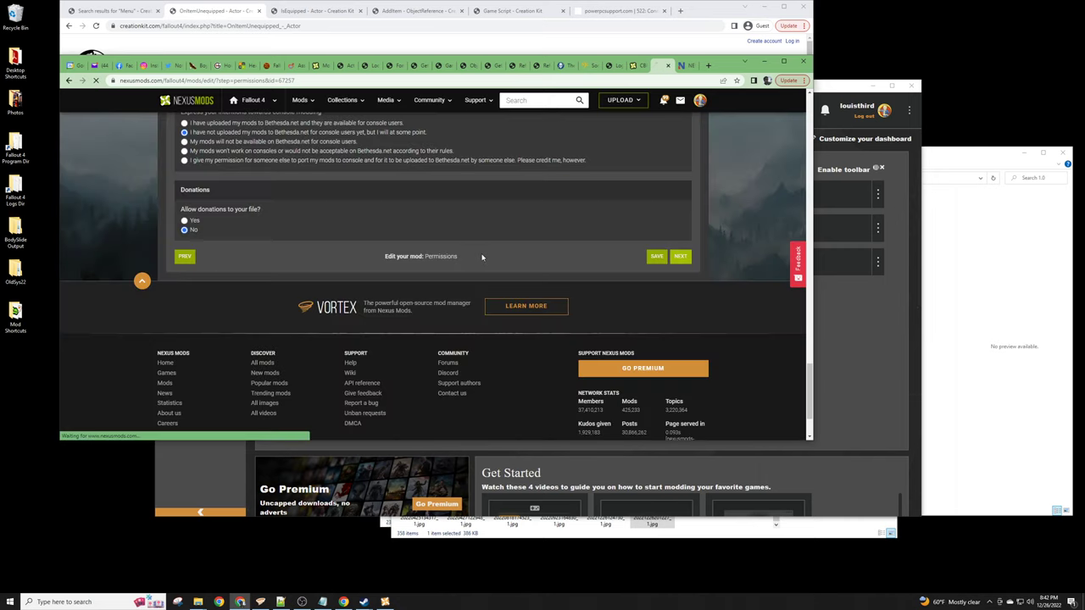
Check the mod's DLC, Nexus and off-site requirements and its mirrors, and continue to Manage files.
scroll(271, 298, "down", 2)
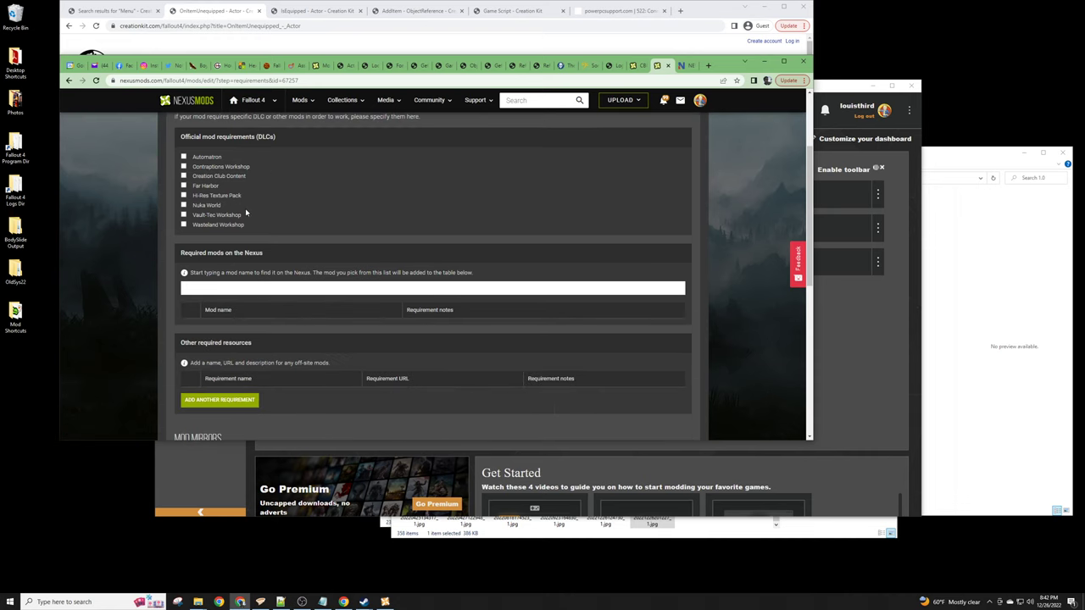
scroll(245, 212, "down", 3)
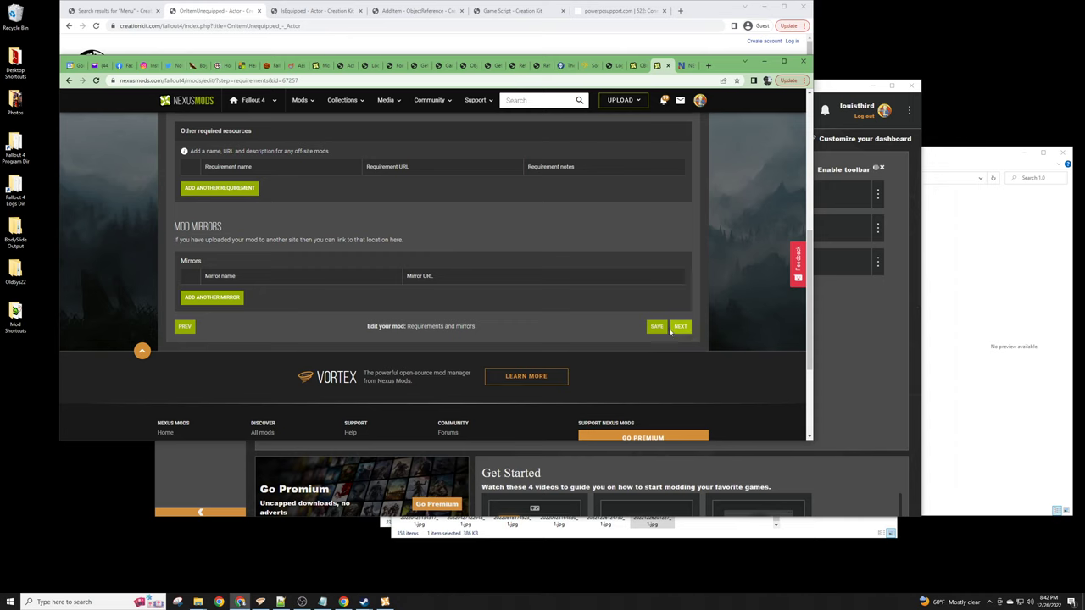
left_click(684, 330)
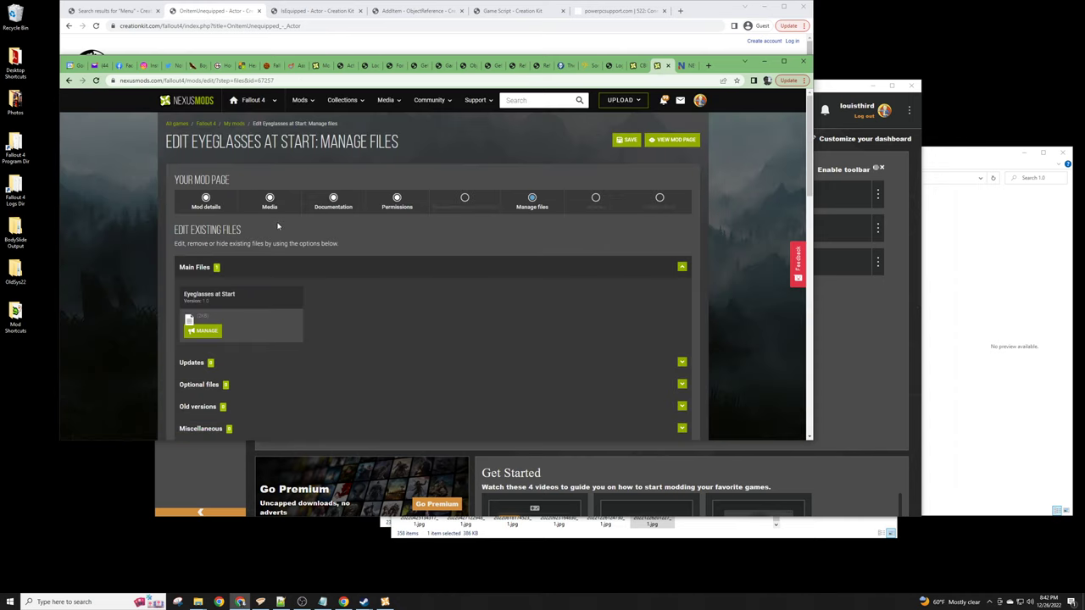
Check the existing main file, the other file categories and the new-file form, and continue to Articles.
scroll(279, 300, "down", 1)
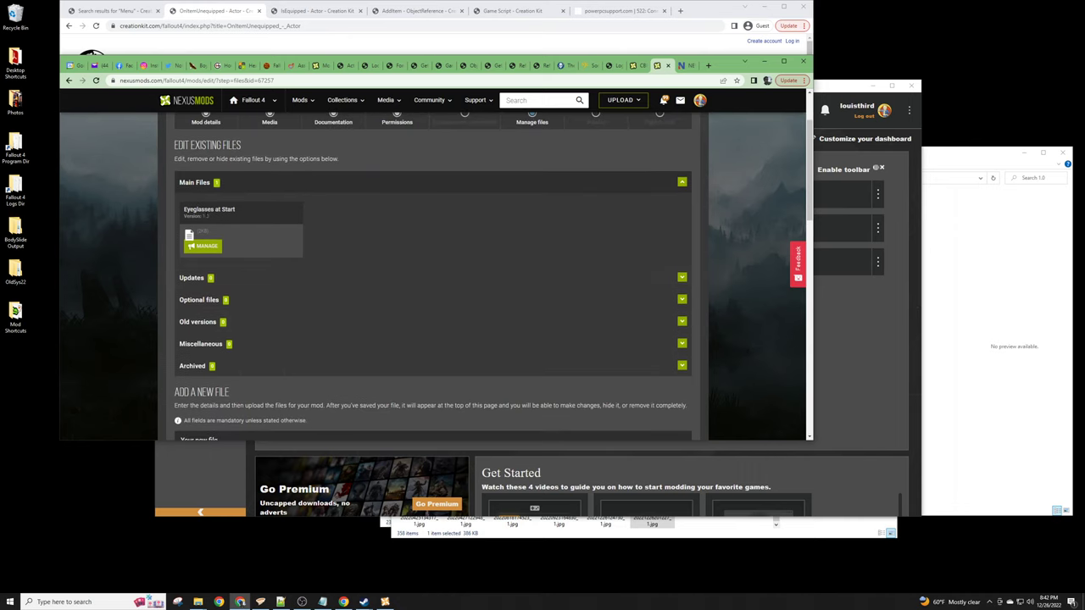
scroll(504, 244, "down", 3)
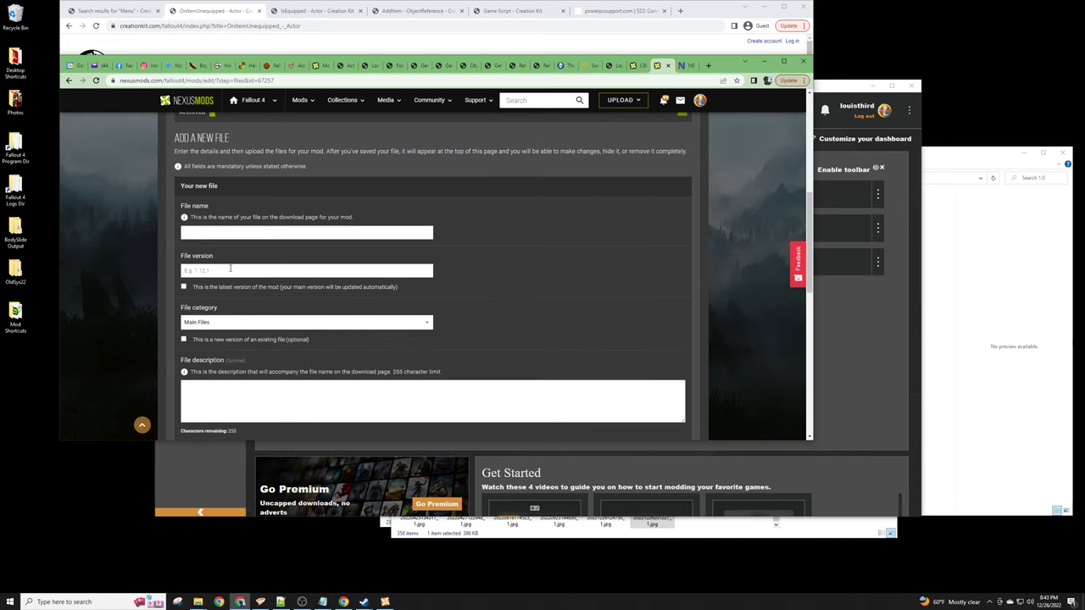
scroll(230, 269, "down", 3)
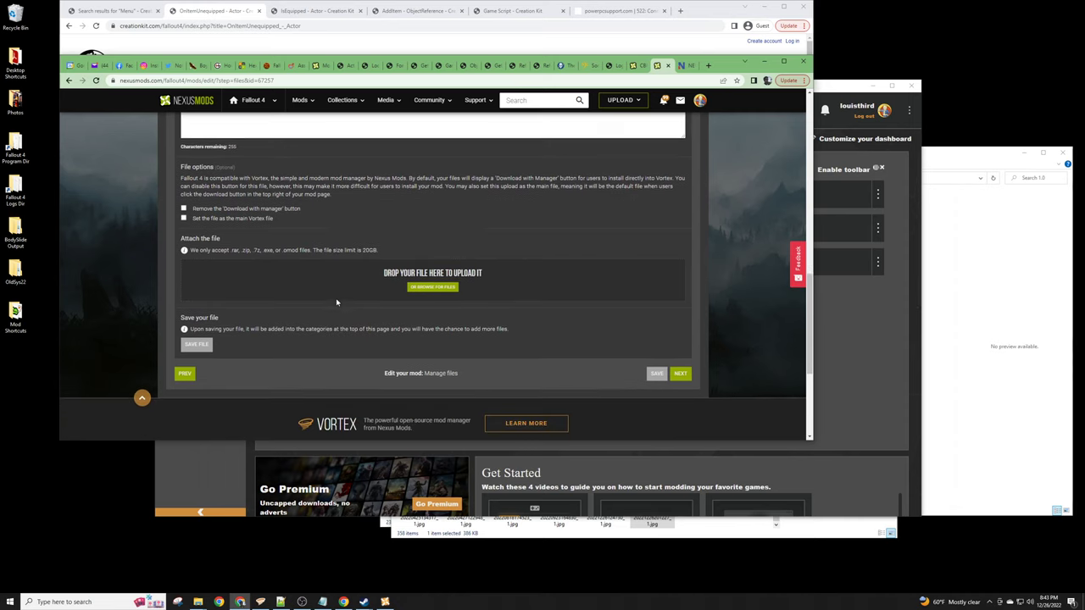
scroll(327, 300, "up", 8)
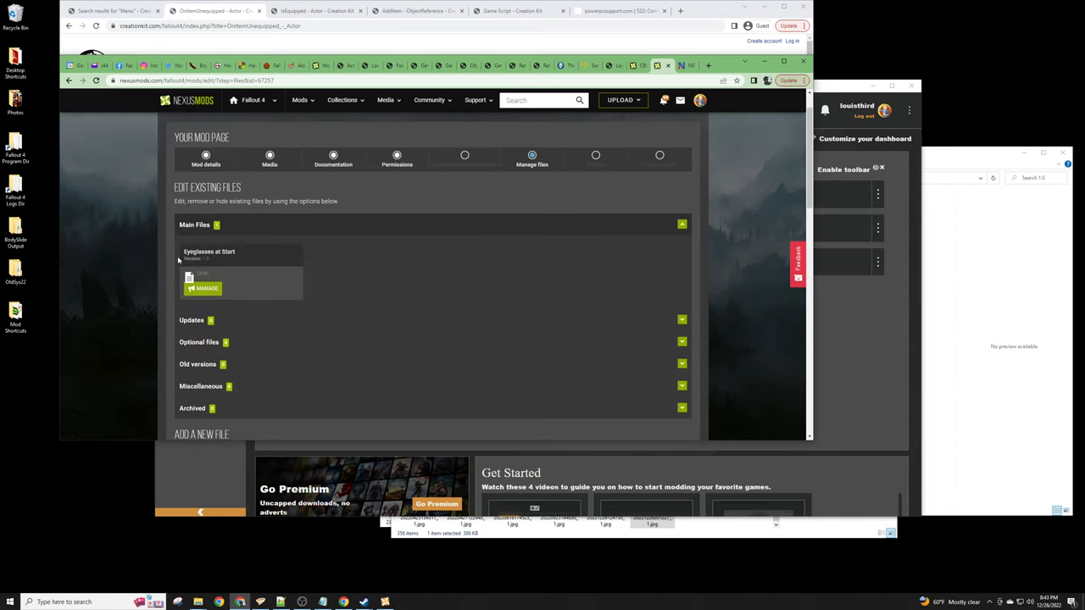
scroll(298, 271, "down", 10)
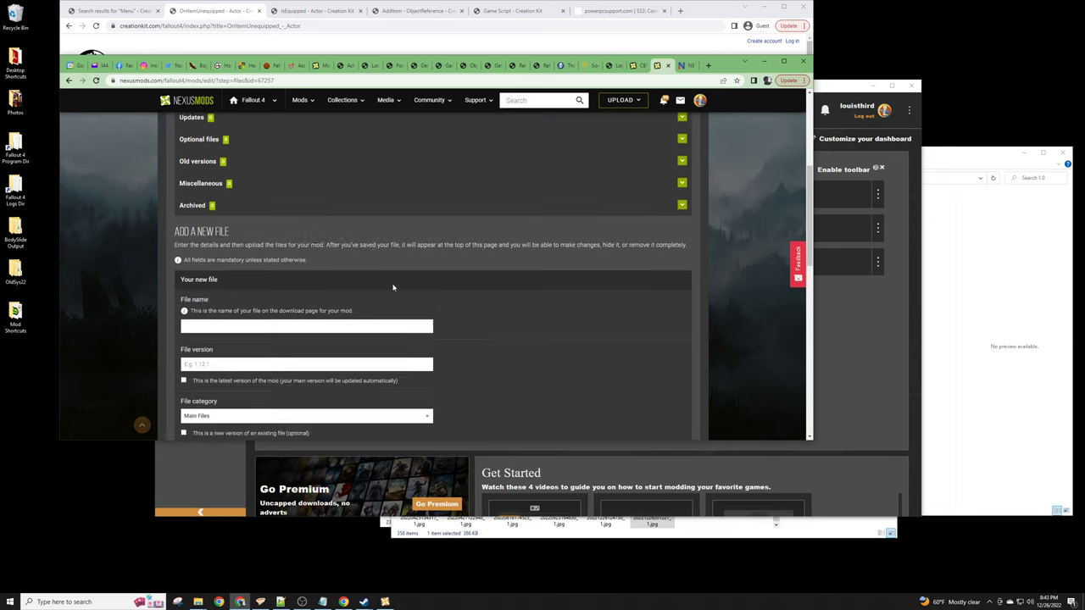
left_click(681, 320)
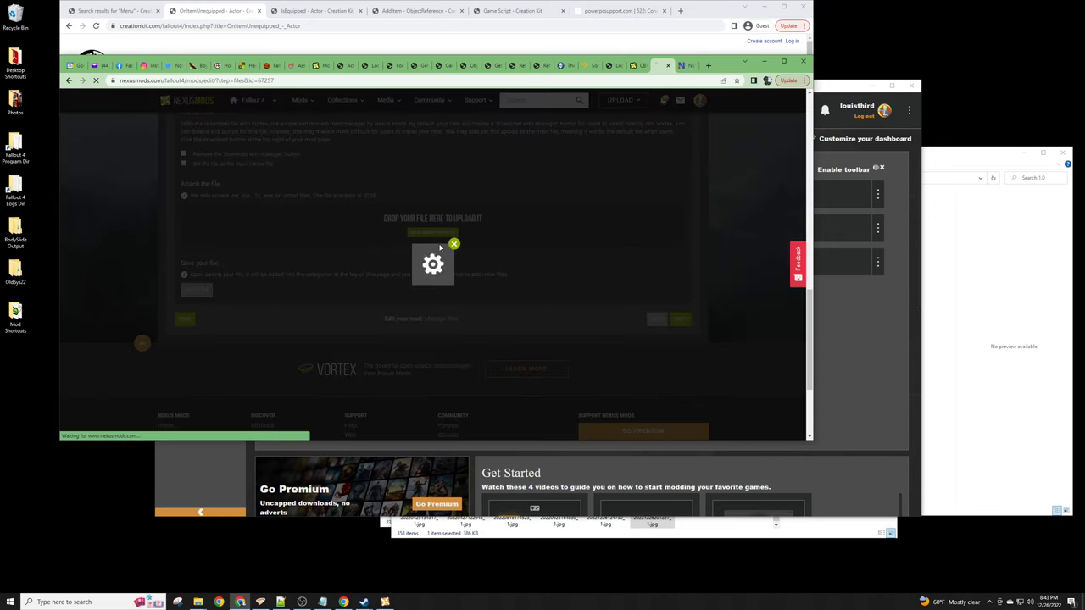
Continue past the Articles section without writing an article, and publish the Eyeglasses at Start mod.
scroll(203, 204, "up", 1)
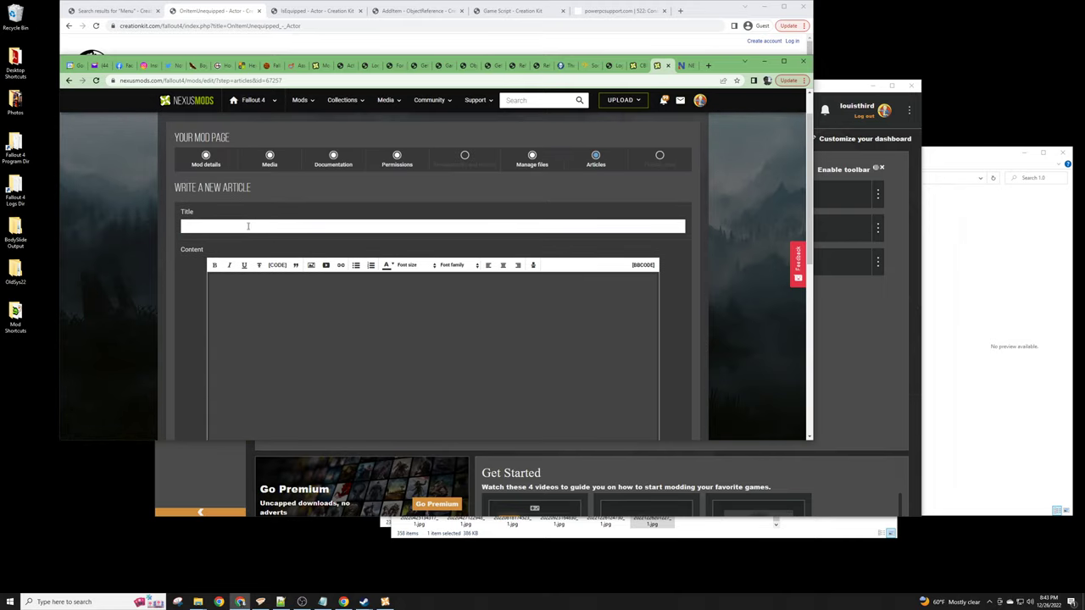
scroll(222, 233, "down", 1)
scroll(225, 231, "up", 1)
scroll(232, 225, "down", 4)
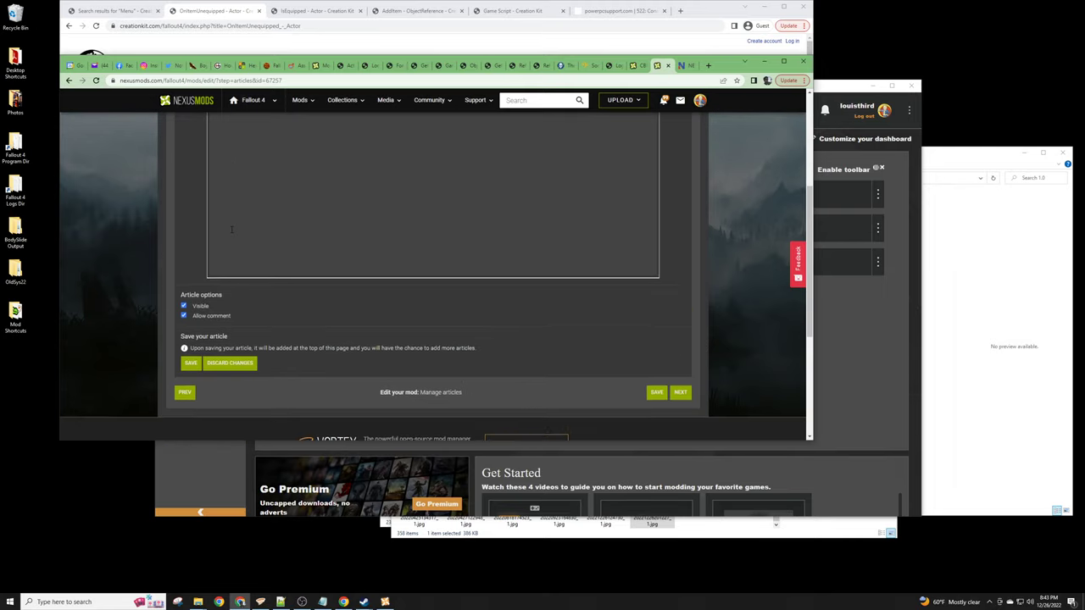
left_click(681, 306)
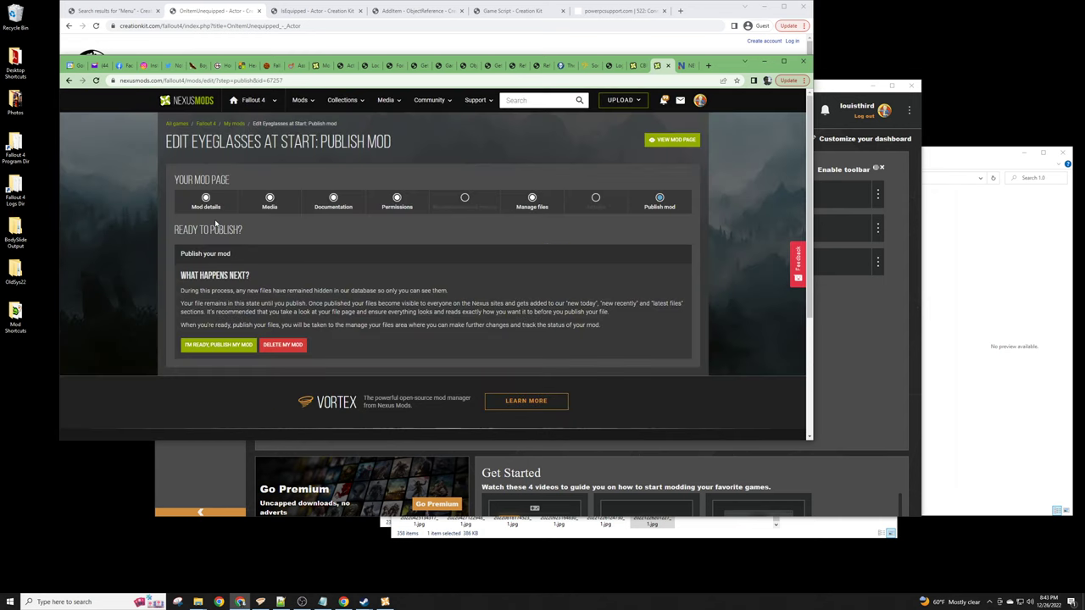
left_click(218, 346)
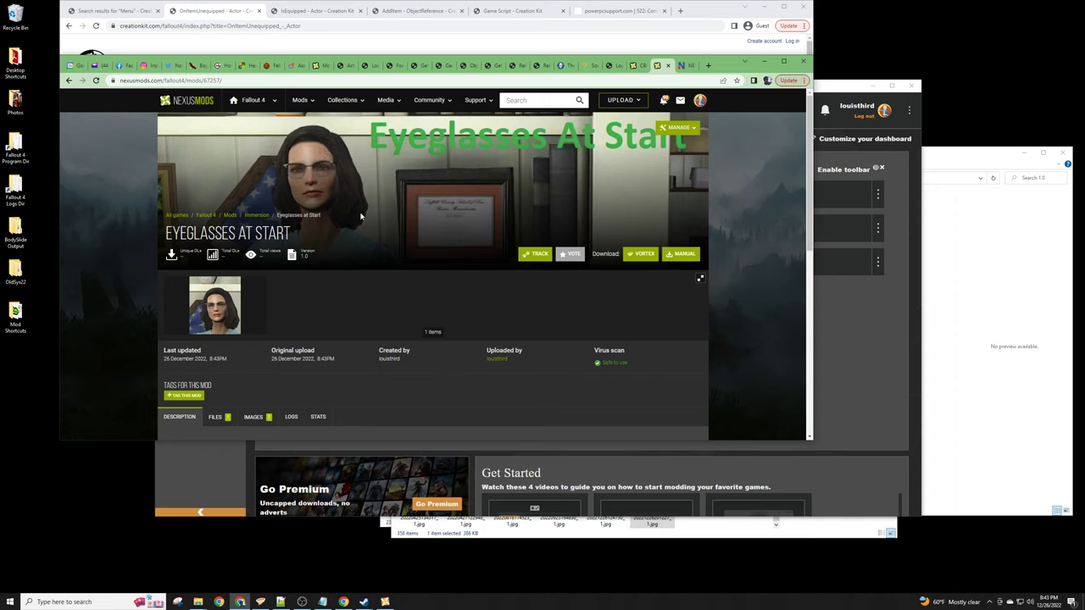
Review the account's own Fallout 4 mods with their management links and visibility status, and return to the Eyeglasses at Start page.
left_click(315, 103)
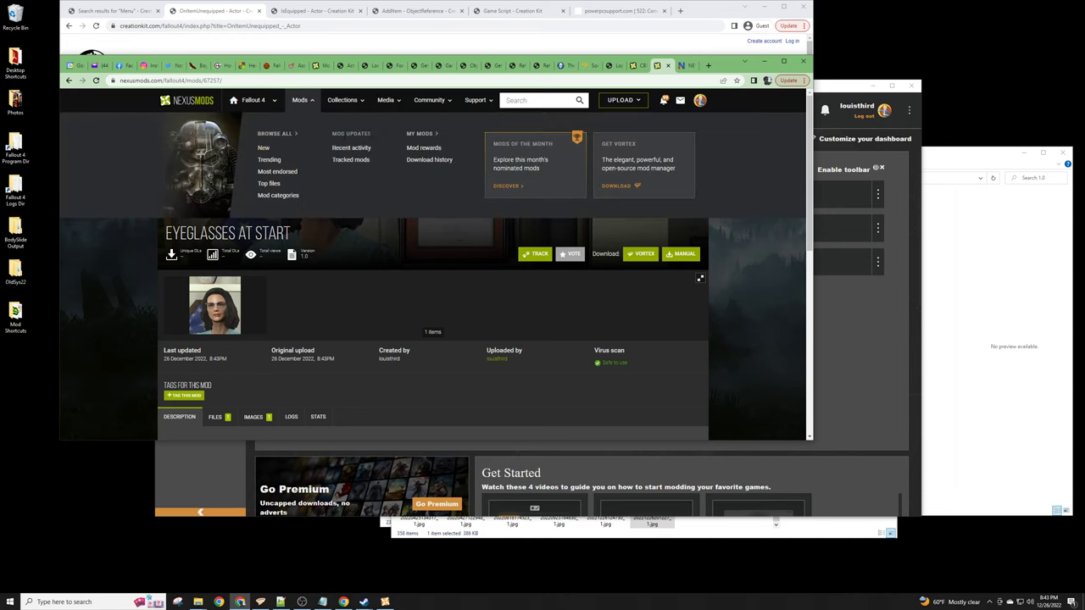
left_click(424, 135)
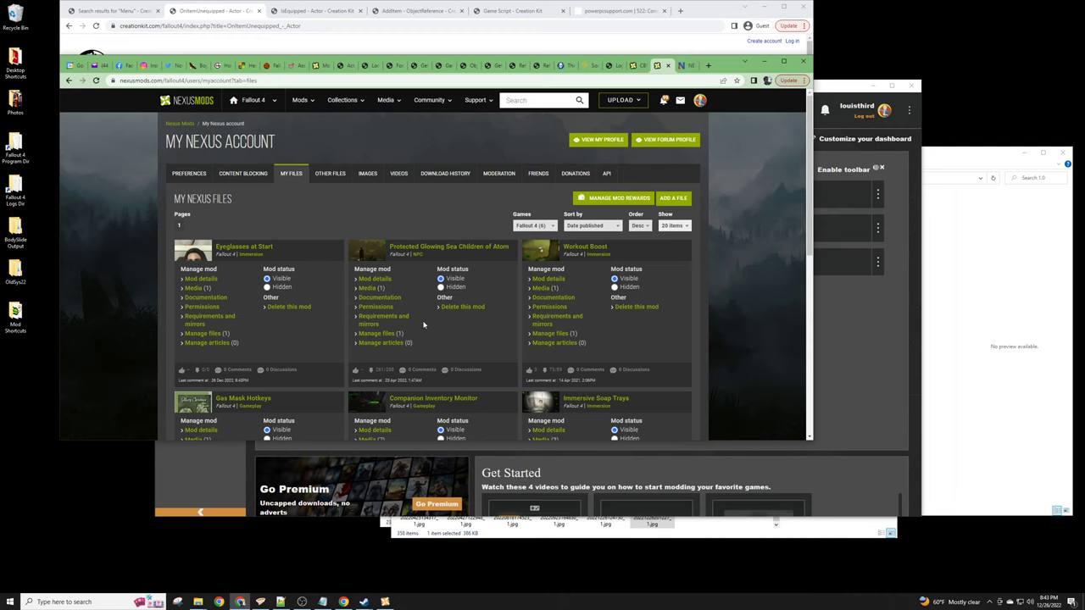
scroll(424, 324, "down", 1)
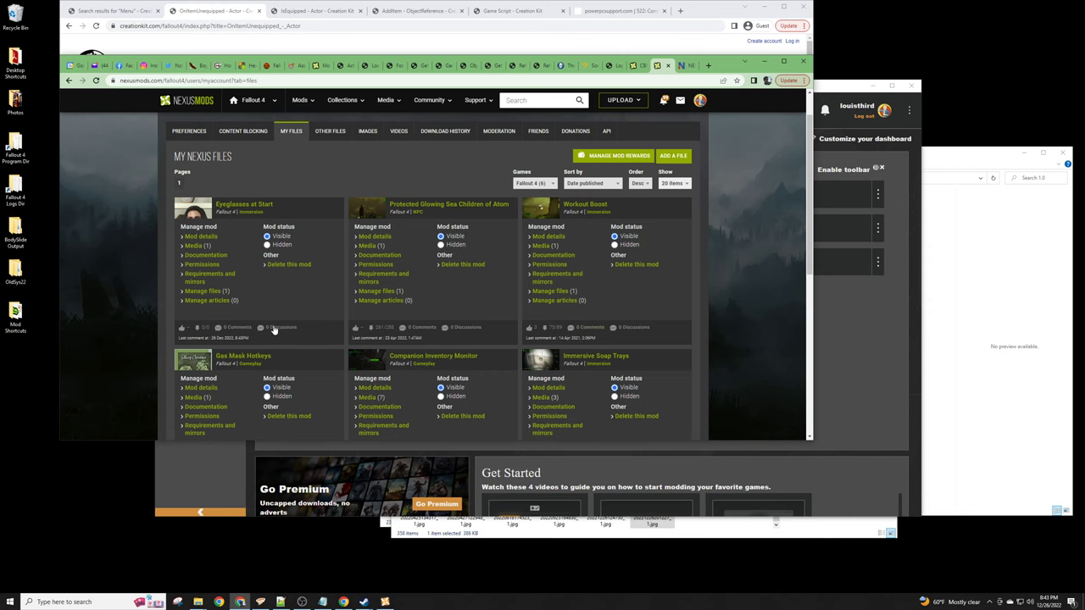
scroll(273, 330, "down", 2)
scroll(274, 330, "down", 1)
scroll(322, 316, "up", 2)
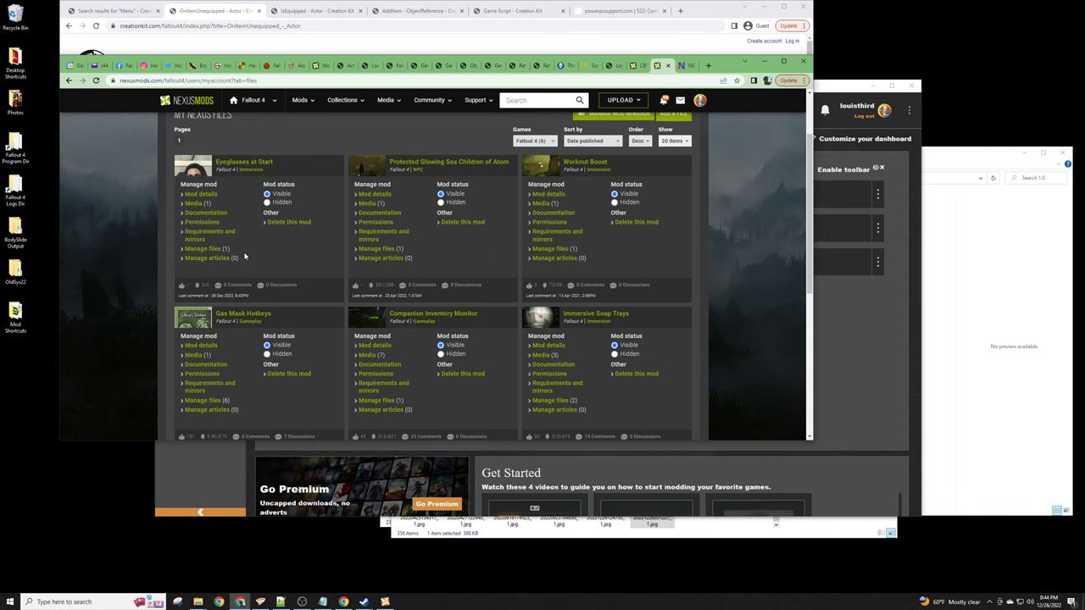
scroll(234, 258, "up", 1)
scroll(319, 253, "up", 1)
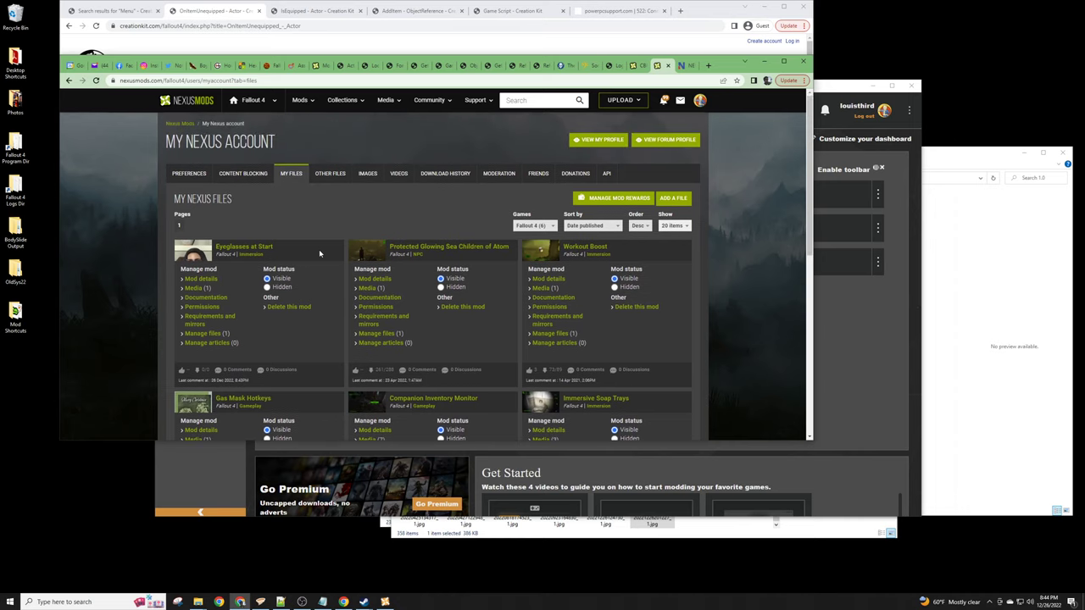
left_click(319, 253)
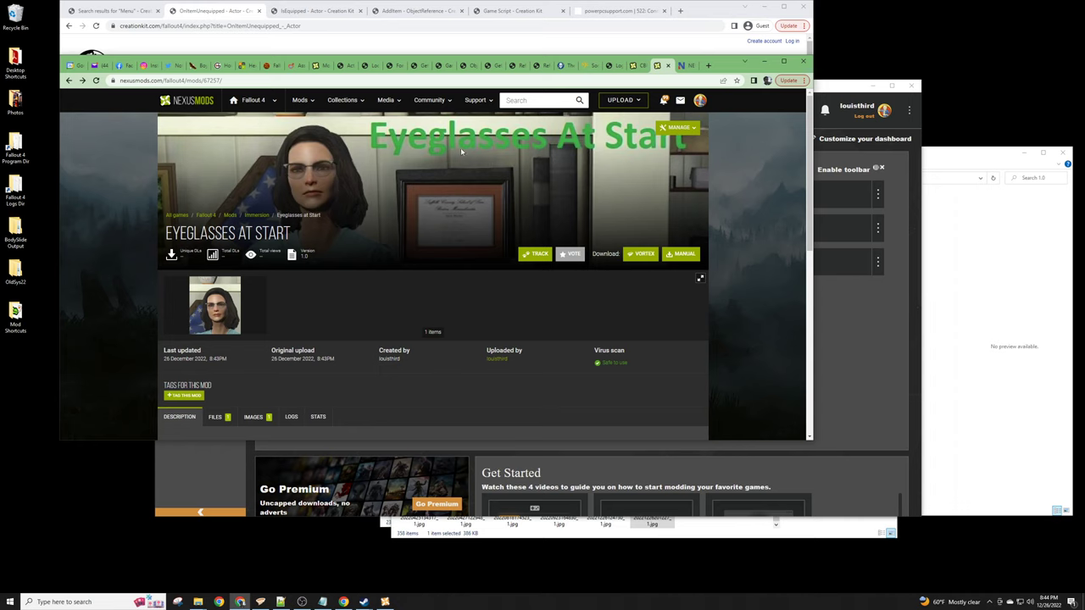
Check the published mod page's management options and read its short summary and full description.
left_click(683, 128)
left_click(686, 128)
mouse_move(687, 132)
scroll(297, 295, "down", 3)
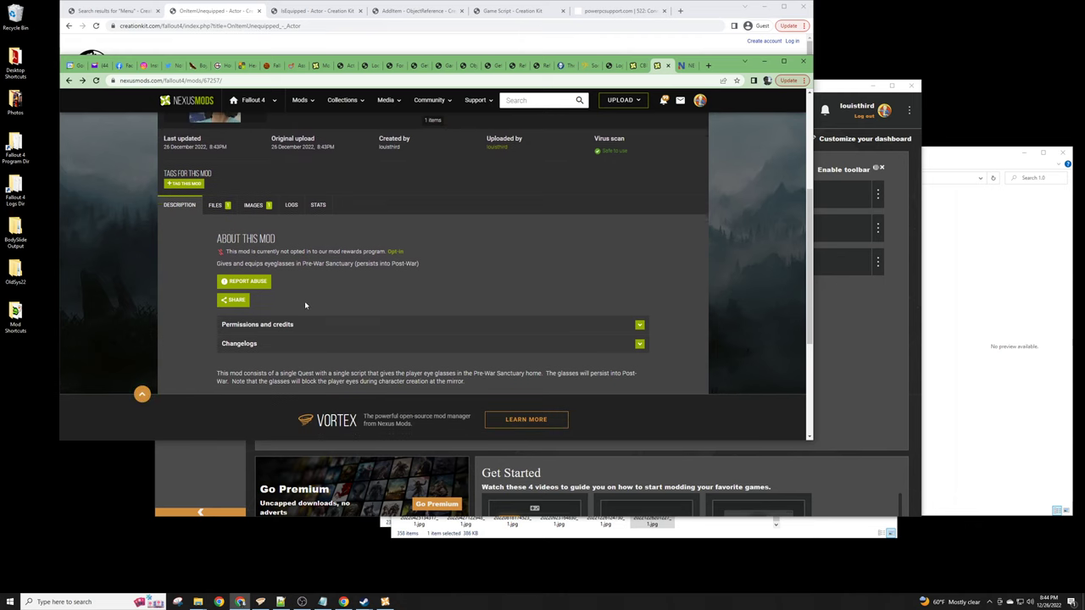
left_click_drag(219, 374, 466, 388)
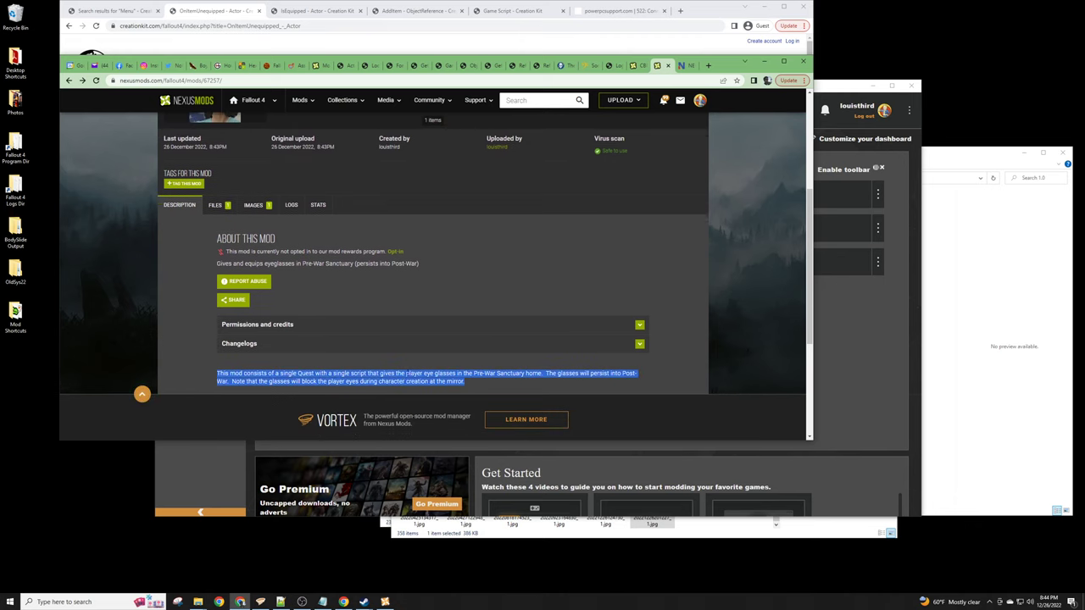
left_click(442, 263)
scroll(441, 263, "up", 3)
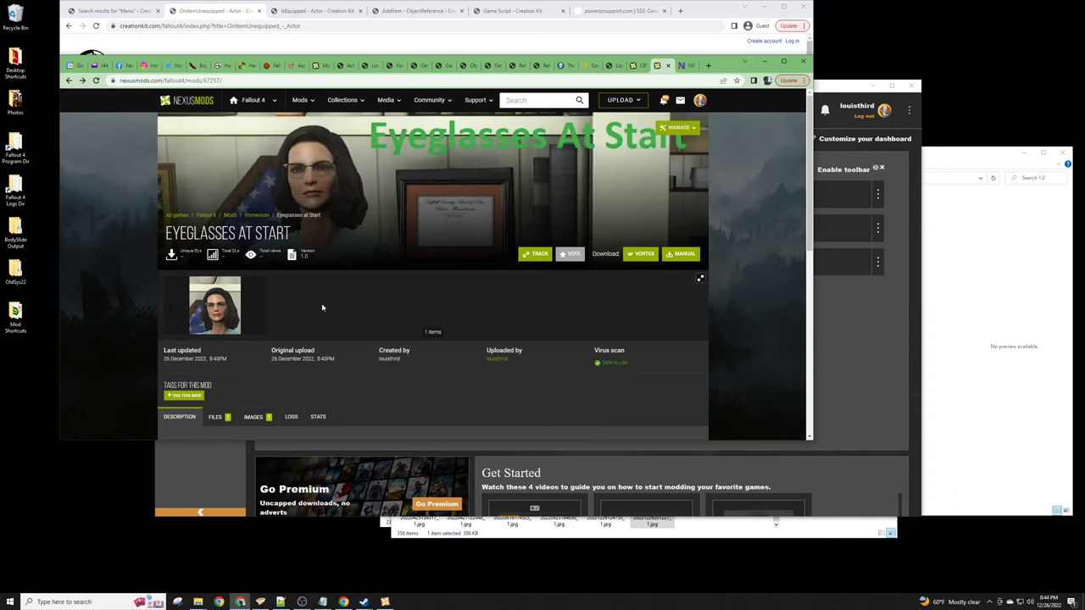
Look over the published page's header, image gallery, upload details, tags and About this mod section.
scroll(322, 308, "down", 1)
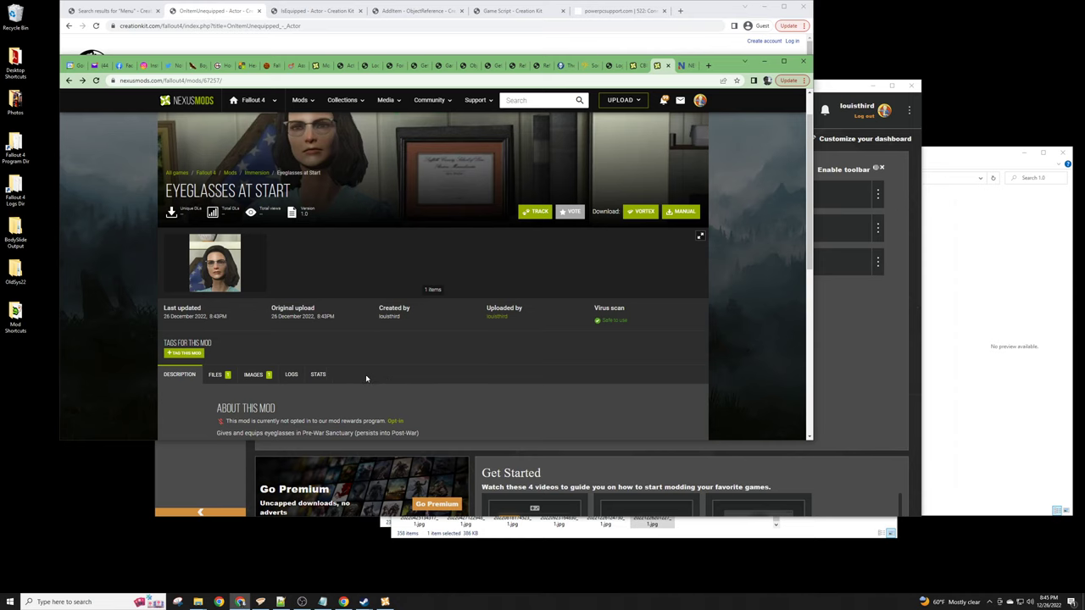
scroll(168, 353, "down", 1)
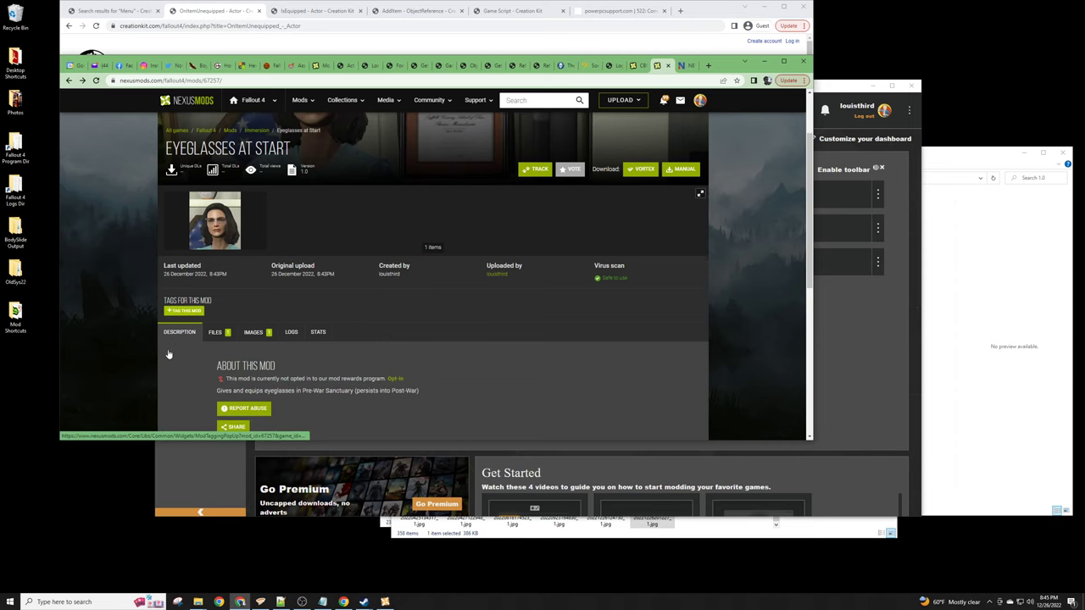
scroll(168, 352, "down", 1)
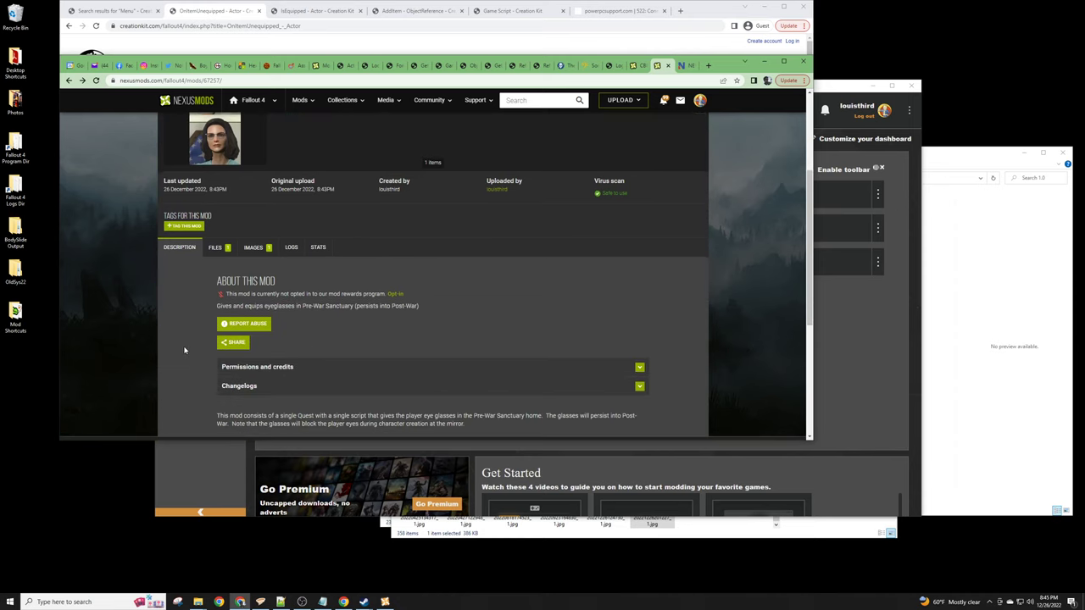
scroll(165, 369, "down", 1)
scroll(170, 364, "up", 2)
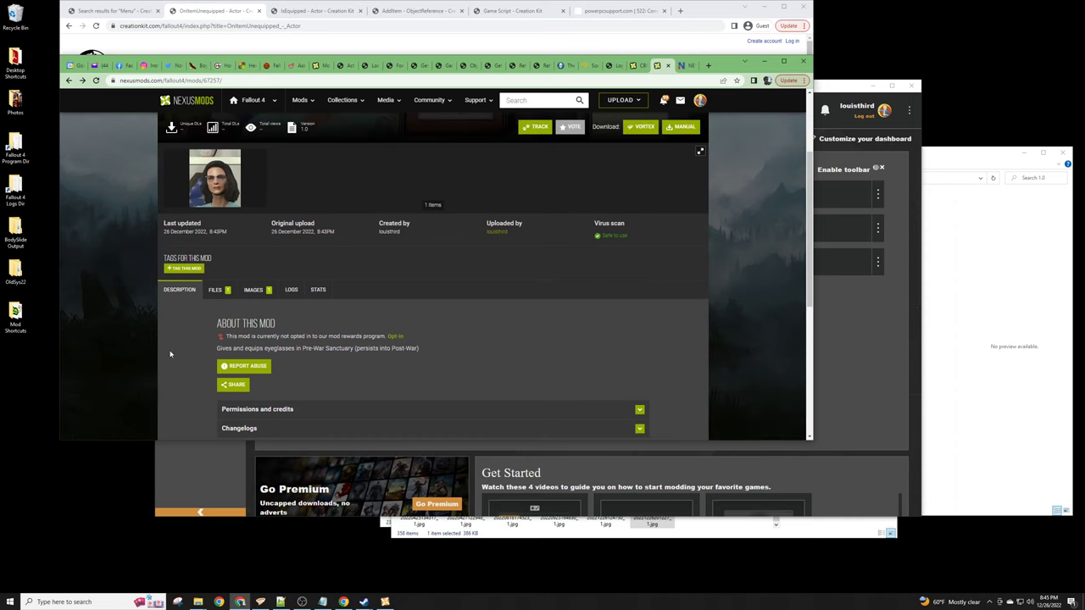
scroll(146, 368, "up", 1)
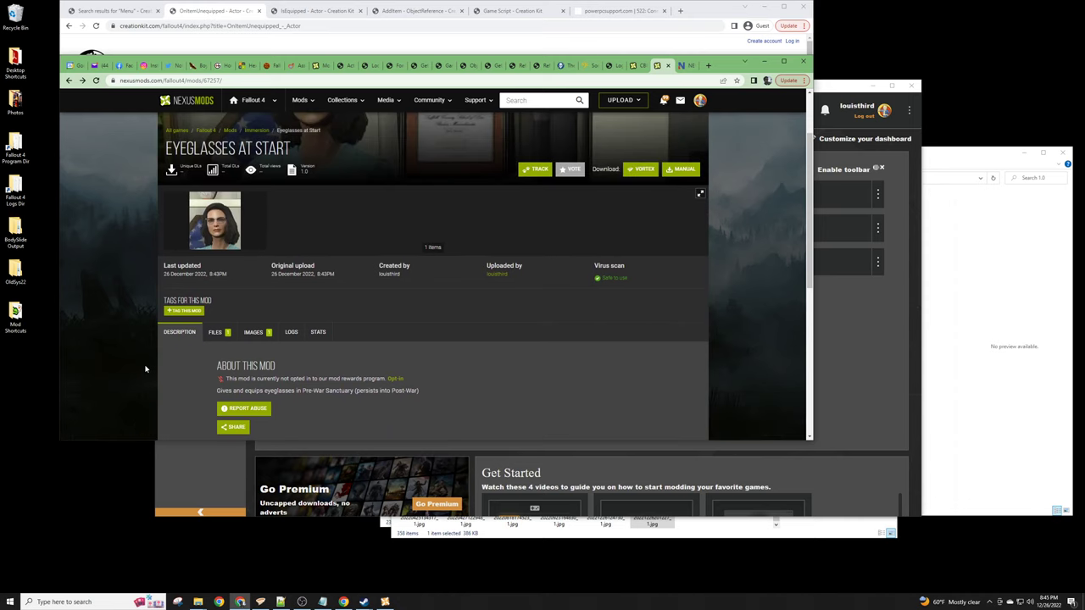
scroll(155, 362, "up", 1)
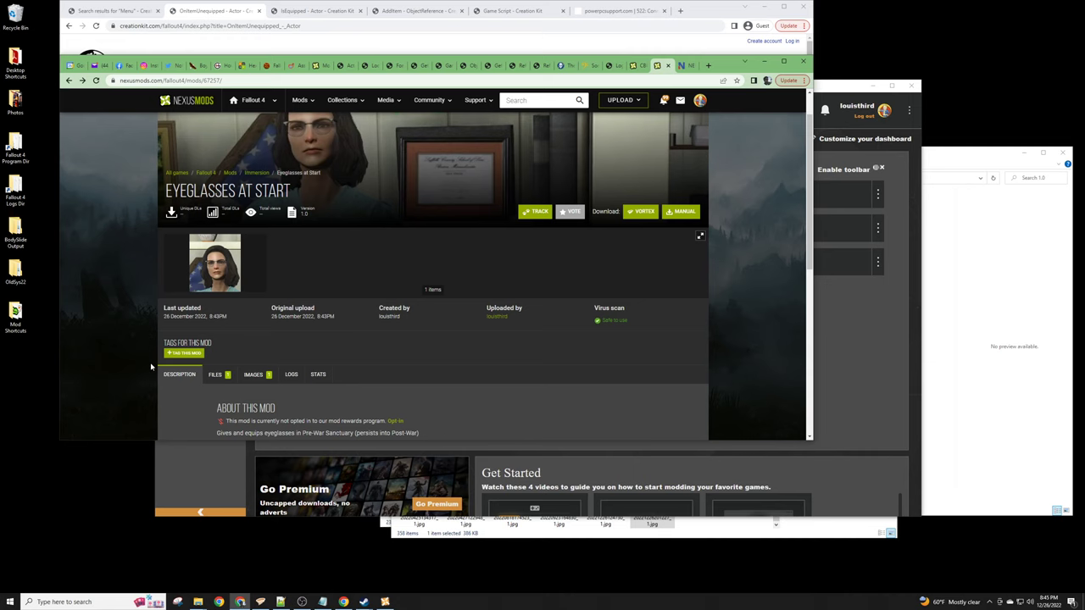
scroll(149, 356, "up", 1)
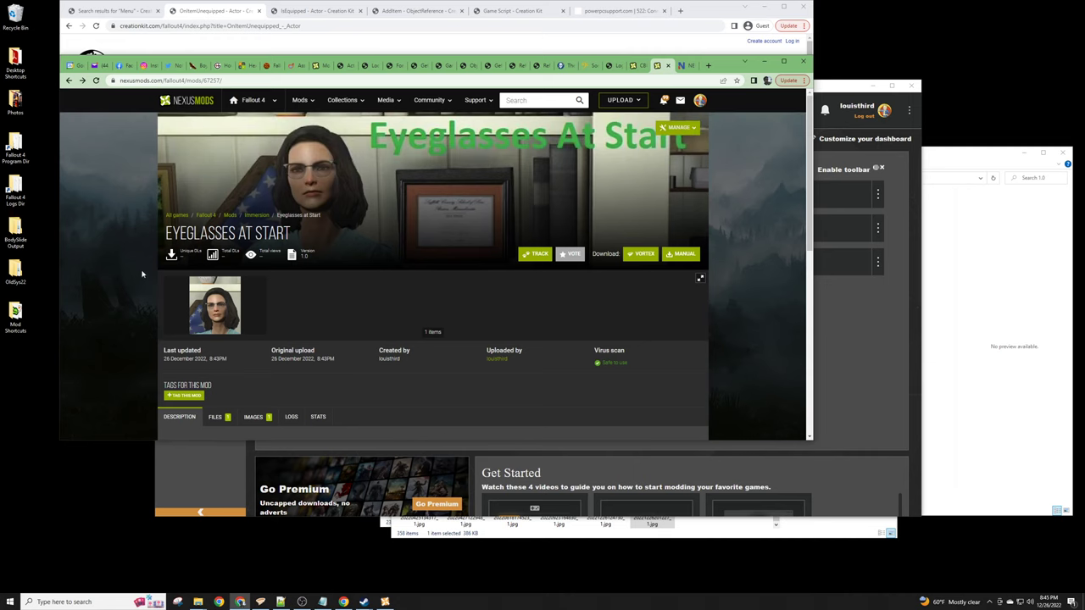